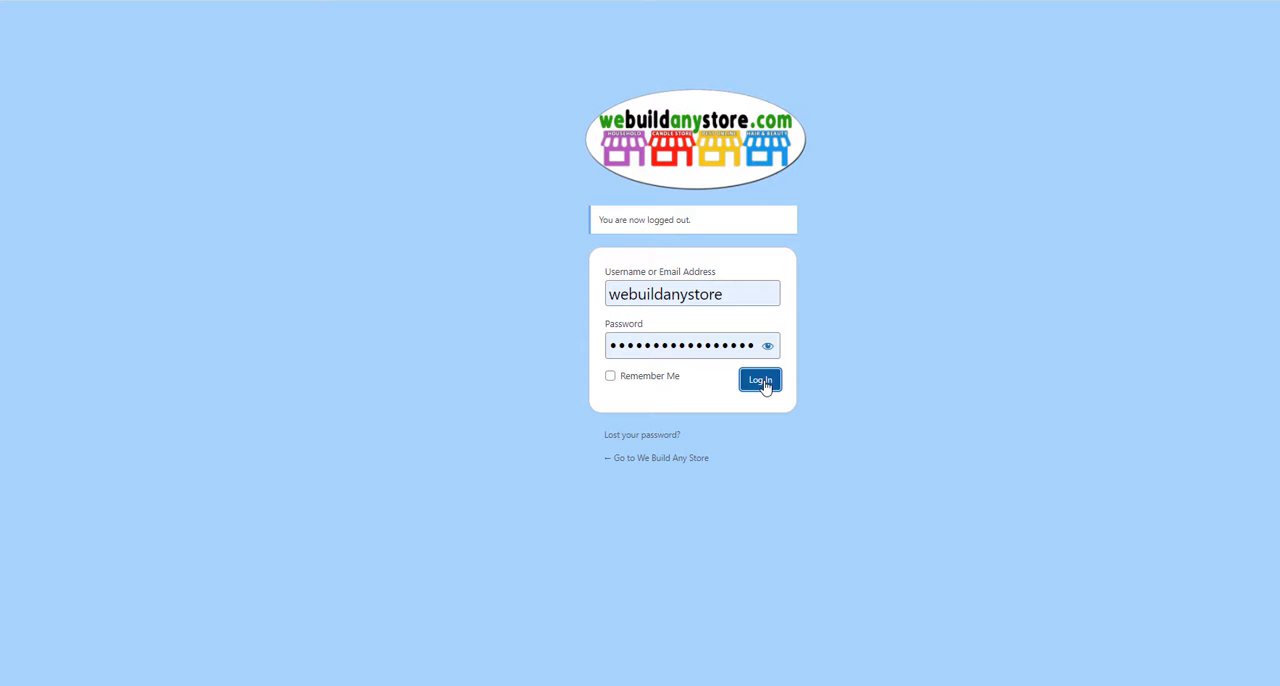
Step: Log in to the store dashboard and look over the Shop Management, Products, Analytics and Marketing sections
click(762, 382)
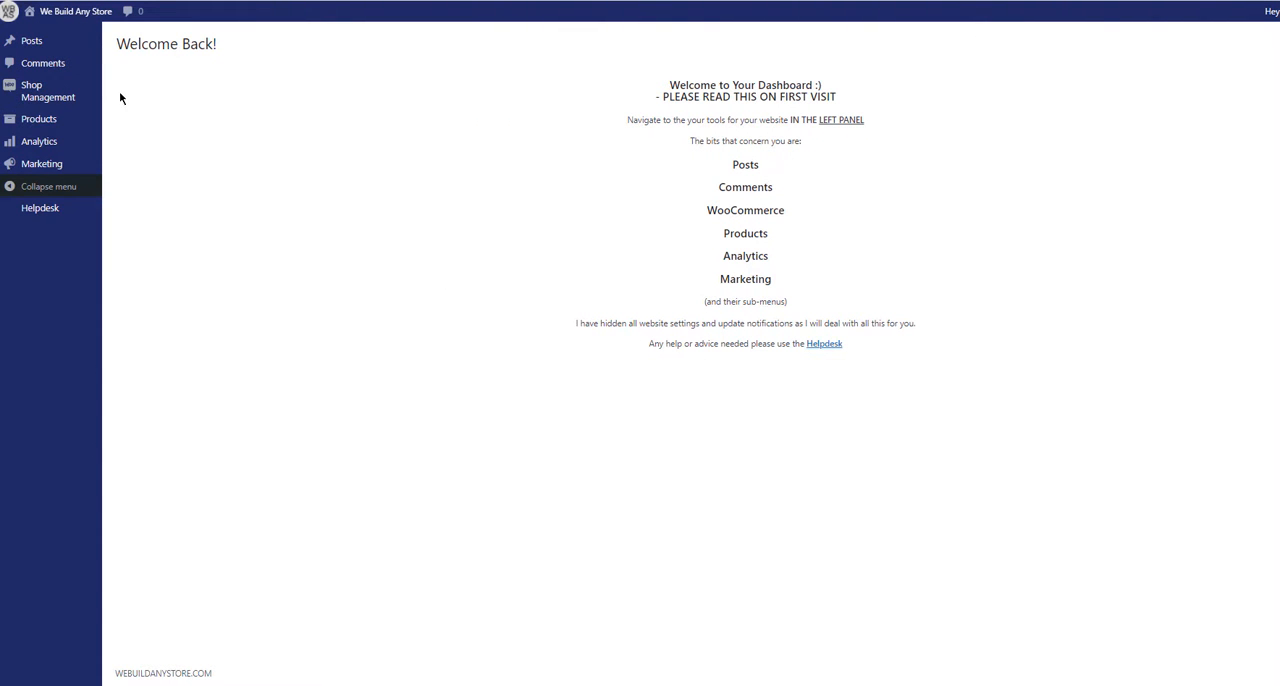
mouse_move(62, 97)
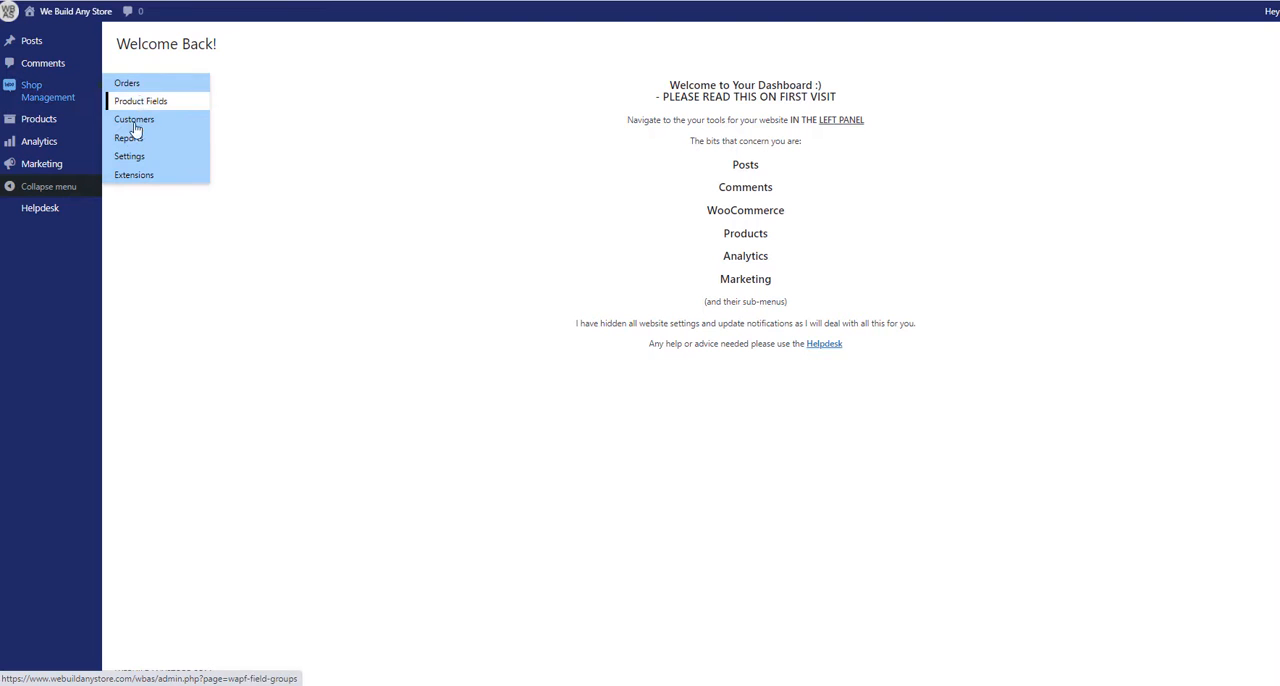
mouse_move(38, 120)
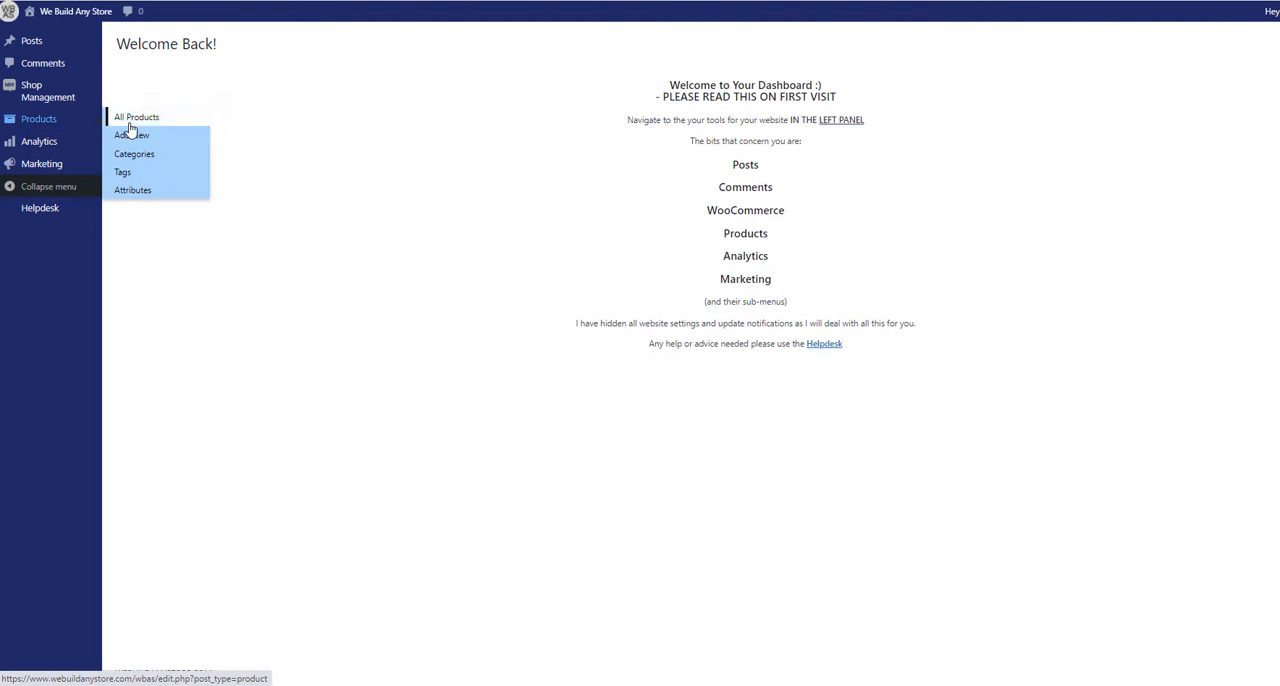
mouse_move(50, 147)
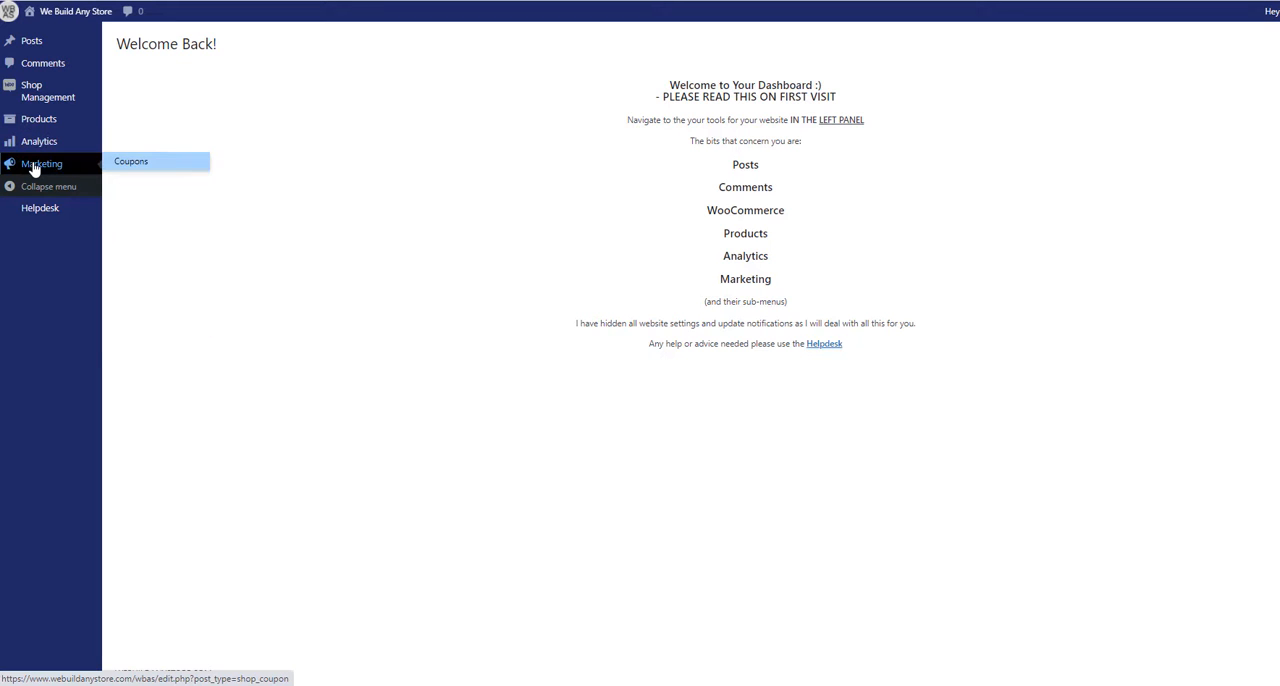
mouse_move(92, 174)
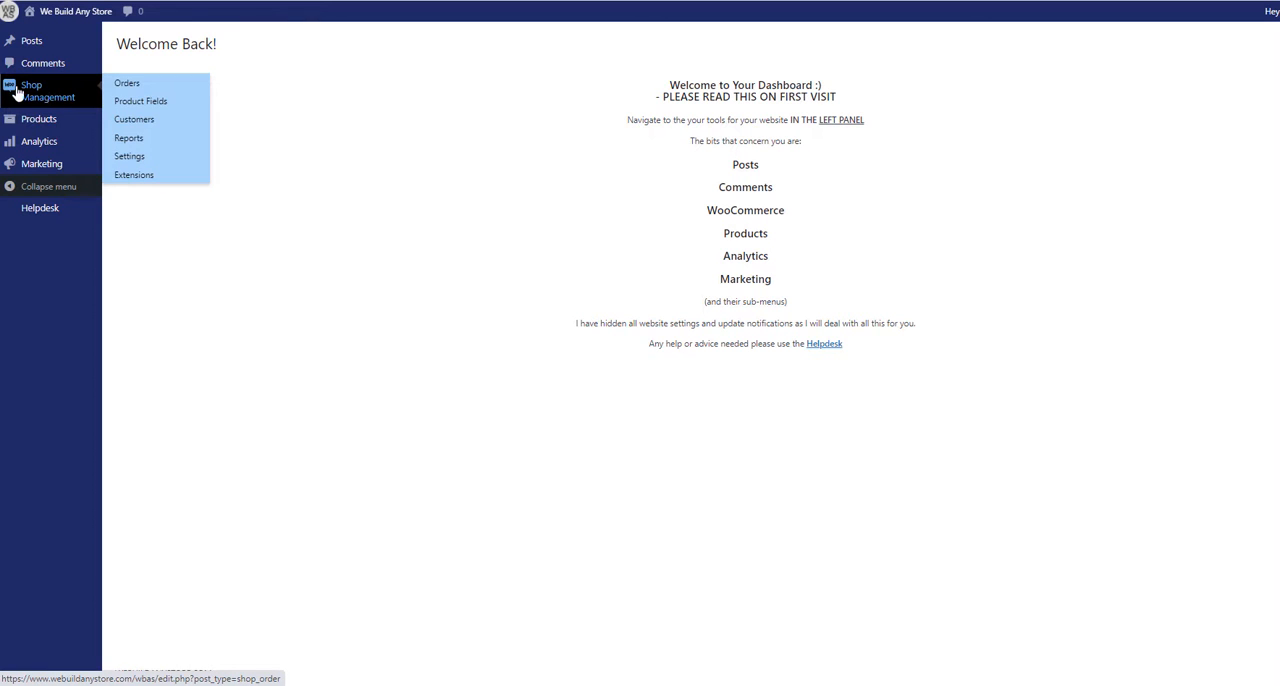
Step: Create a new product field group titled "Gift Wrap"
click(148, 102)
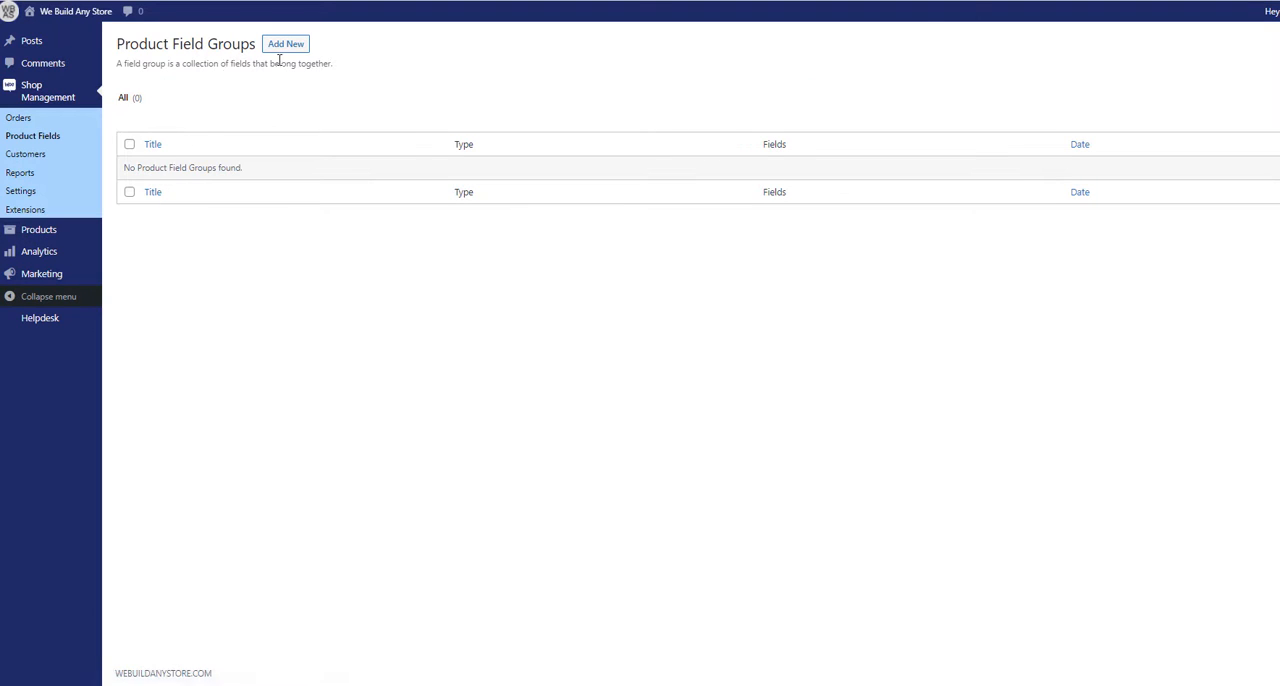
click(285, 44)
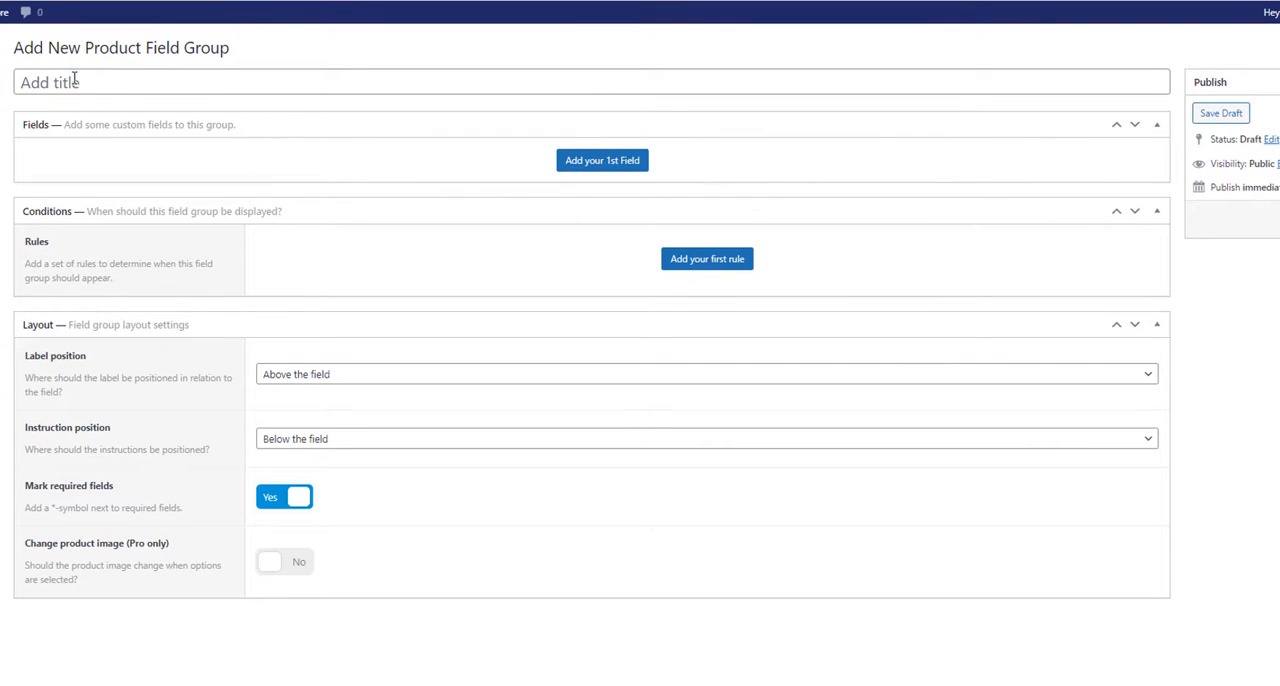
click(74, 80)
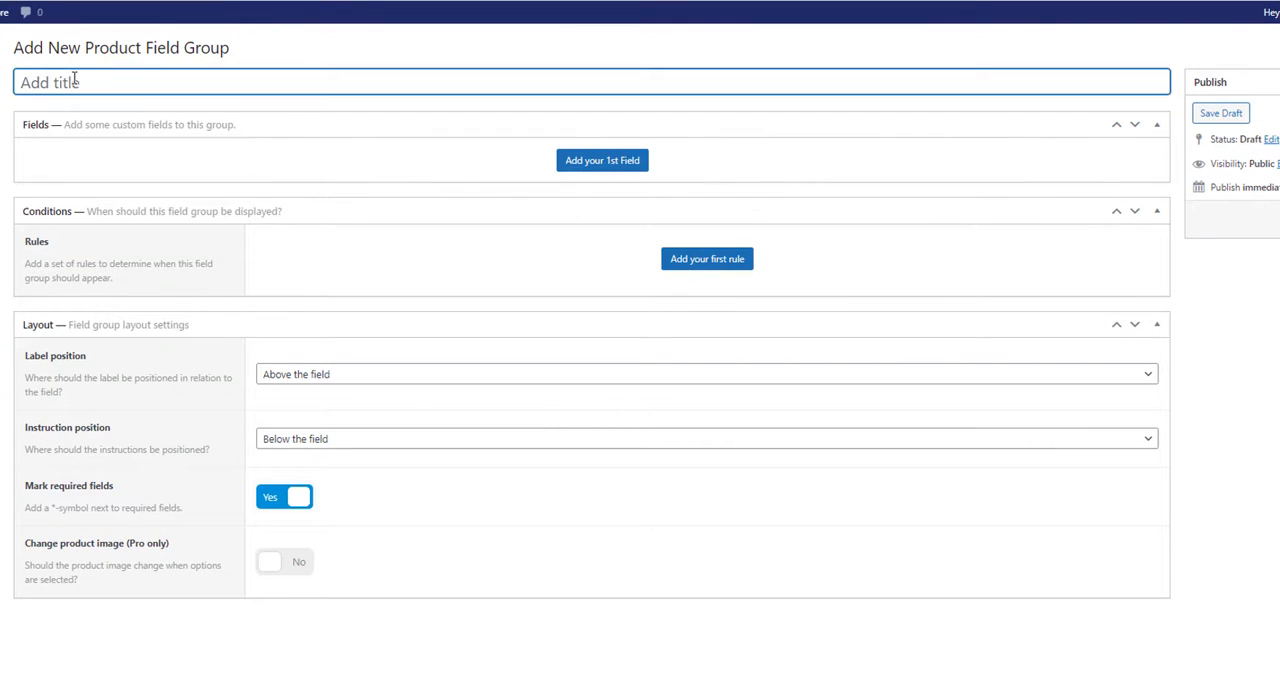
text(Gift Wrap)
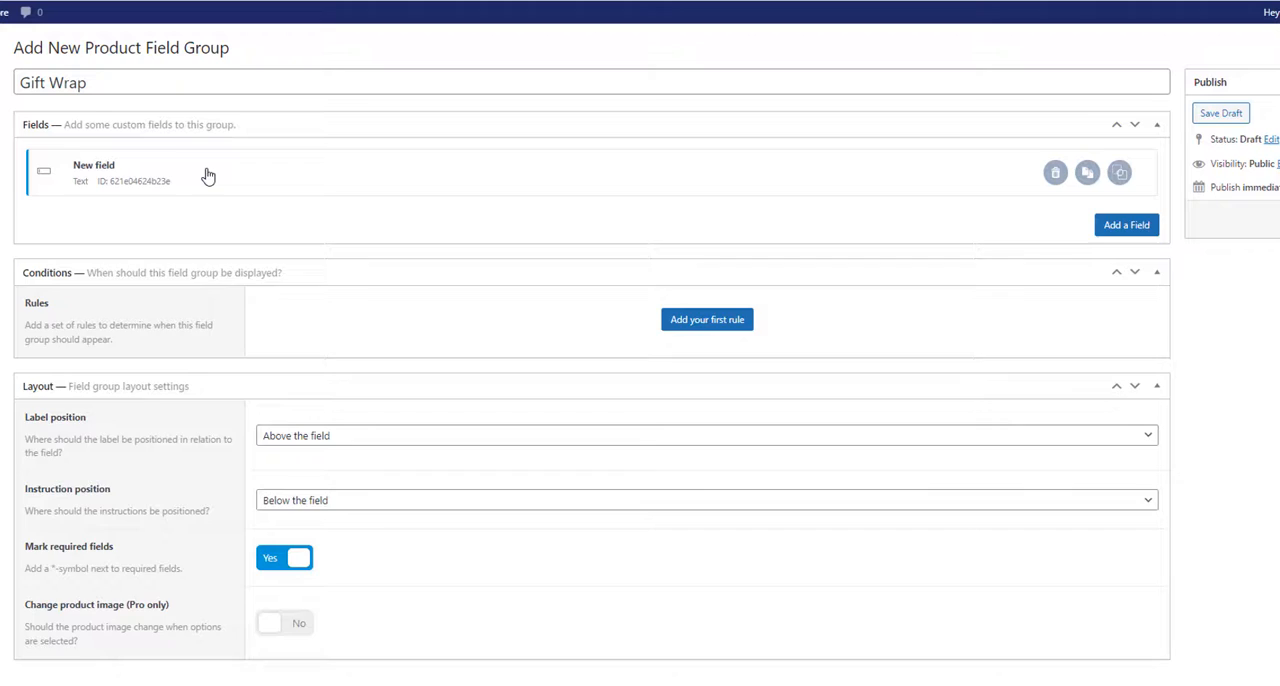
Step: Set up the group's first field as required Radio buttons with the label "Gift Wrap"
click(206, 174)
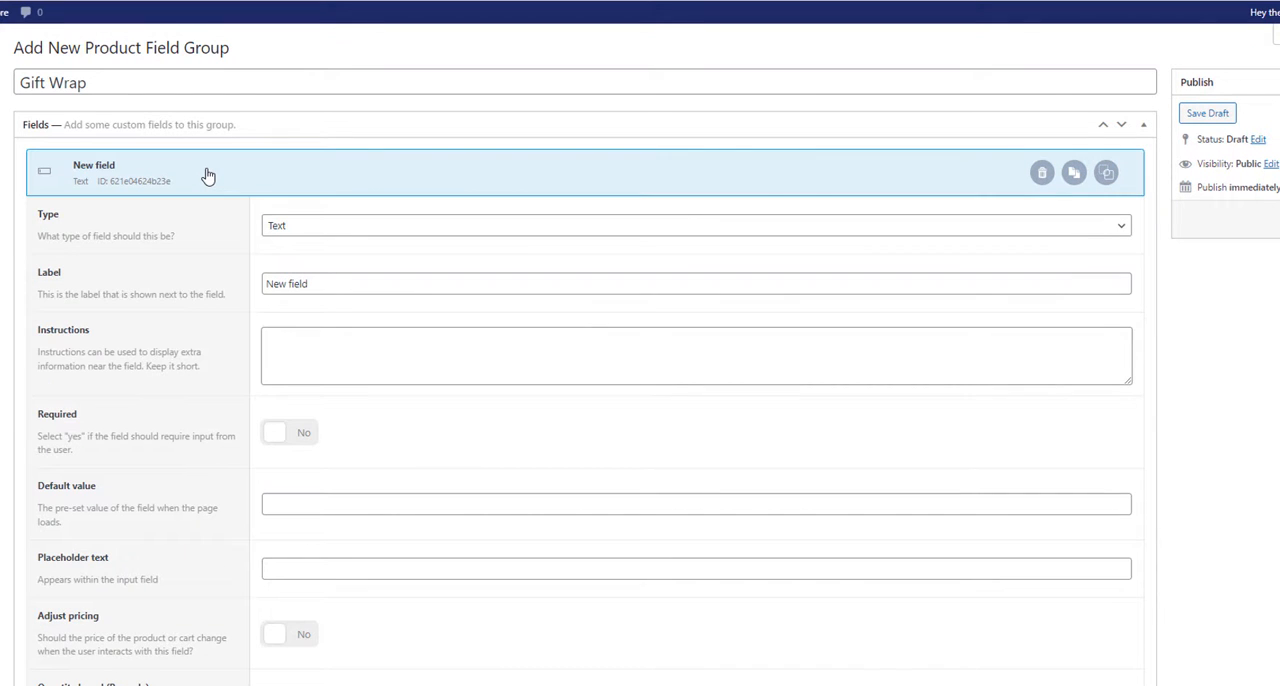
click(309, 229)
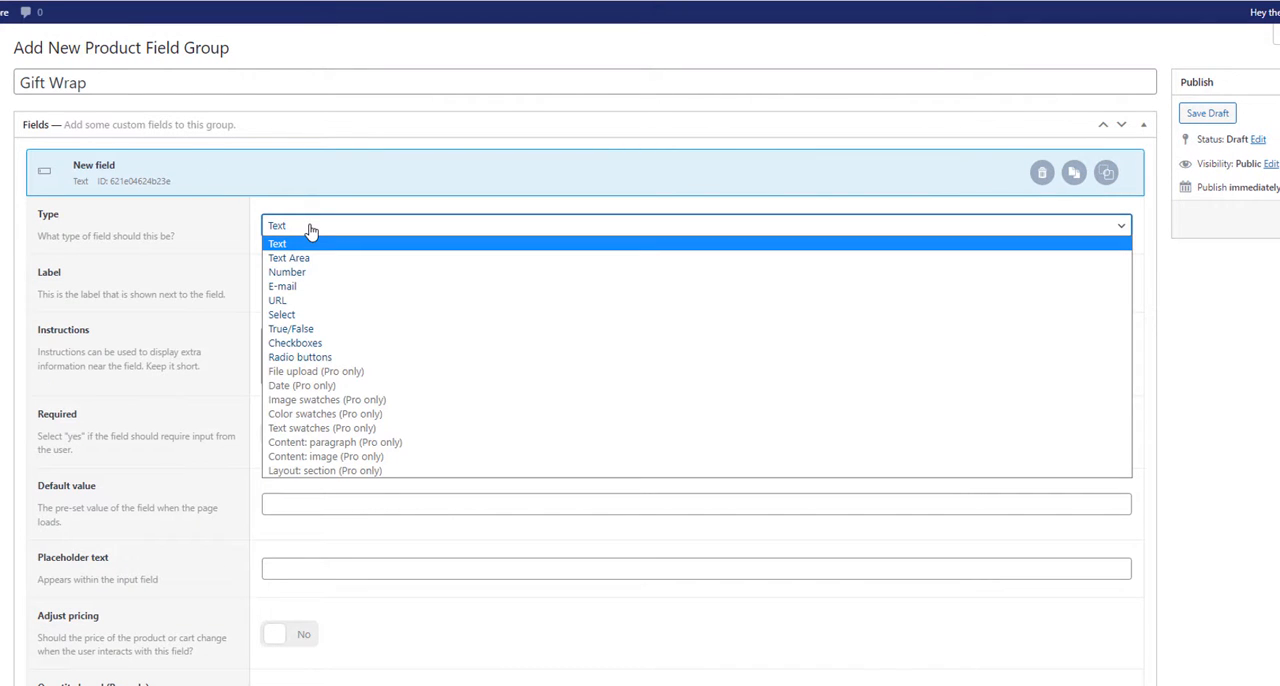
click(312, 358)
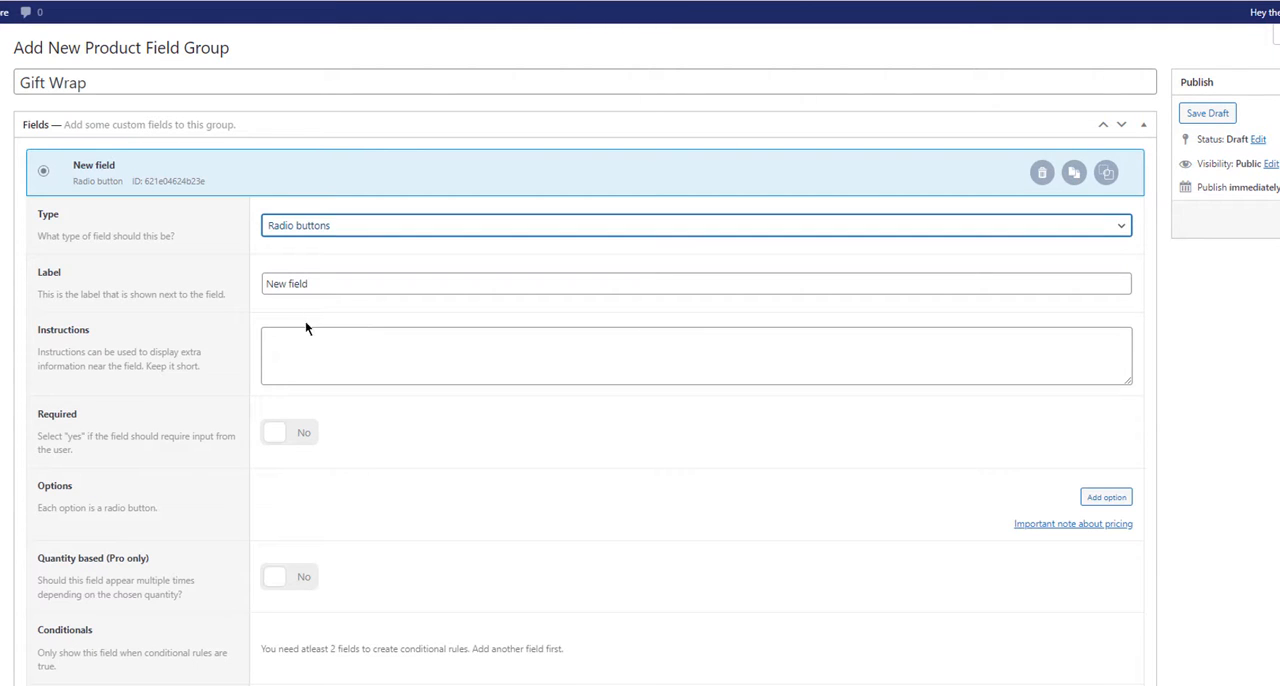
drag(306, 285, 258, 285)
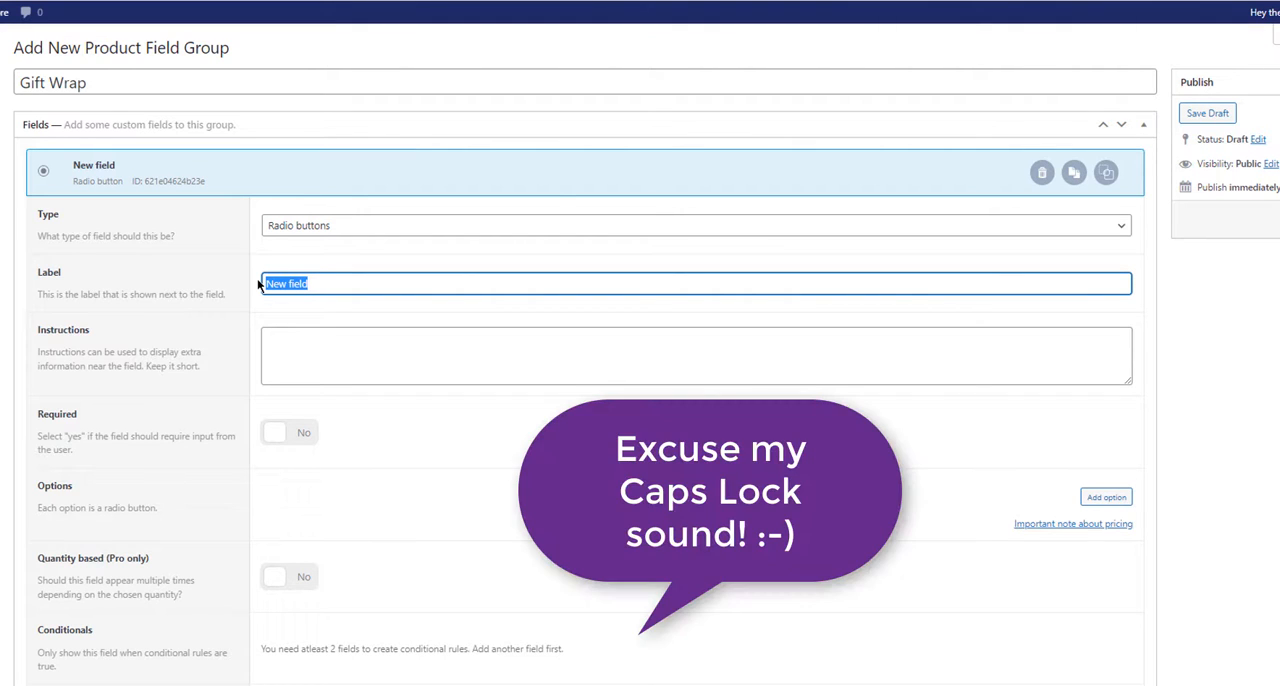
text(Gift Wrap)
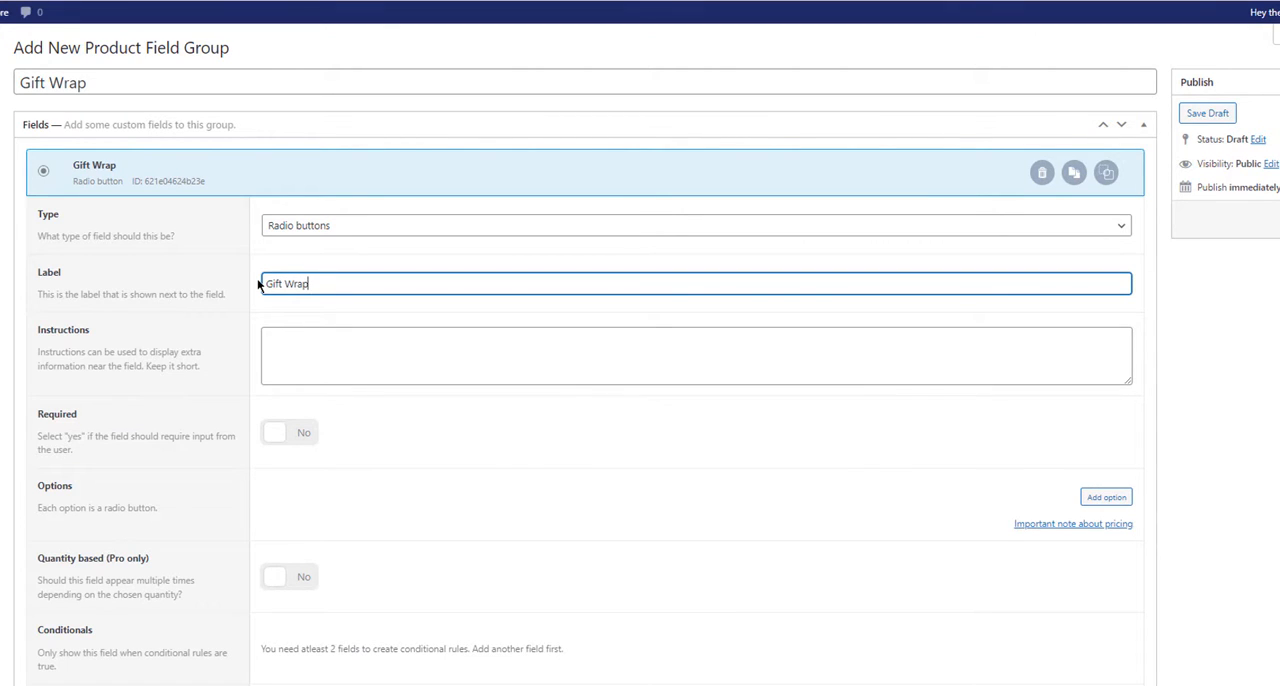
click(303, 436)
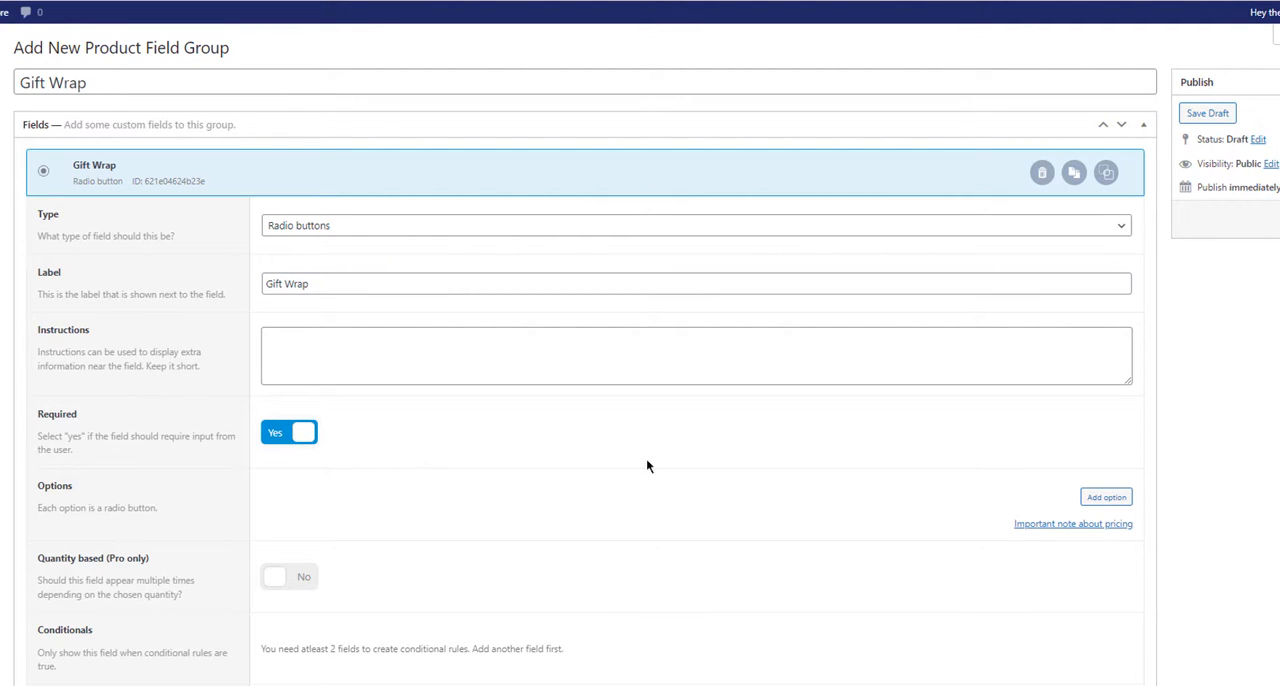
Step: Add a "Yes" option to the Gift Wrap field with a flat fee (not quantity-based) of 2
click(1106, 498)
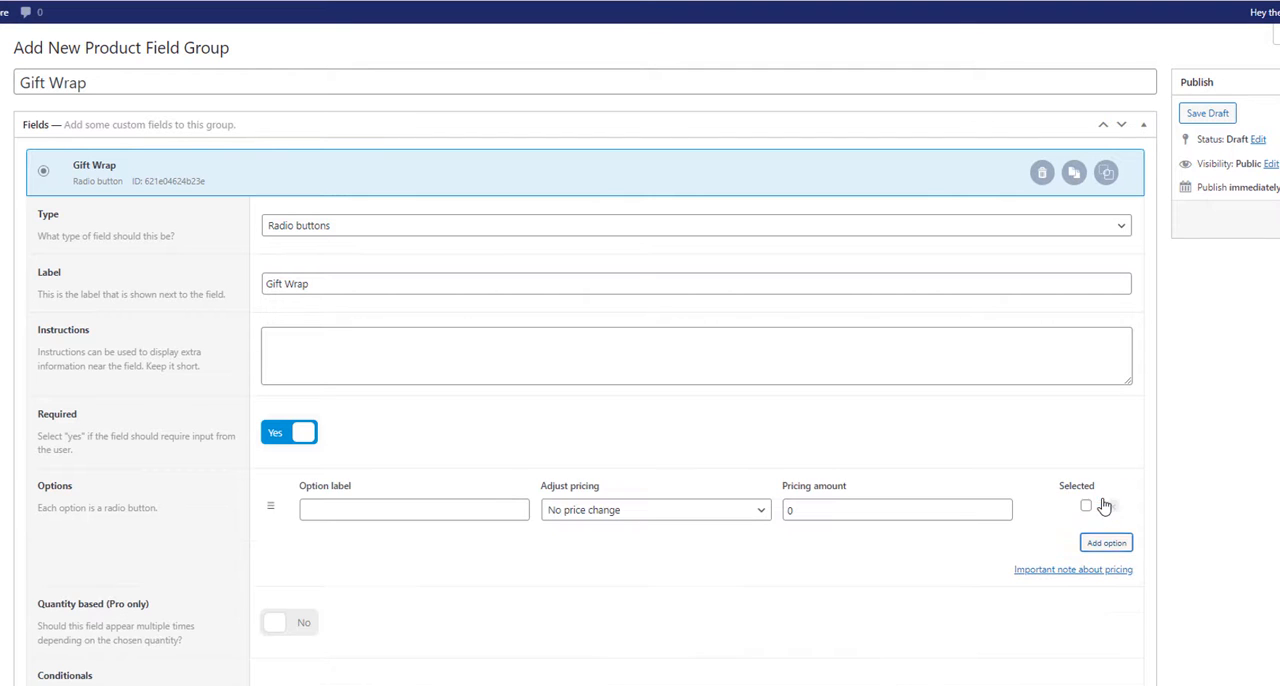
click(362, 512)
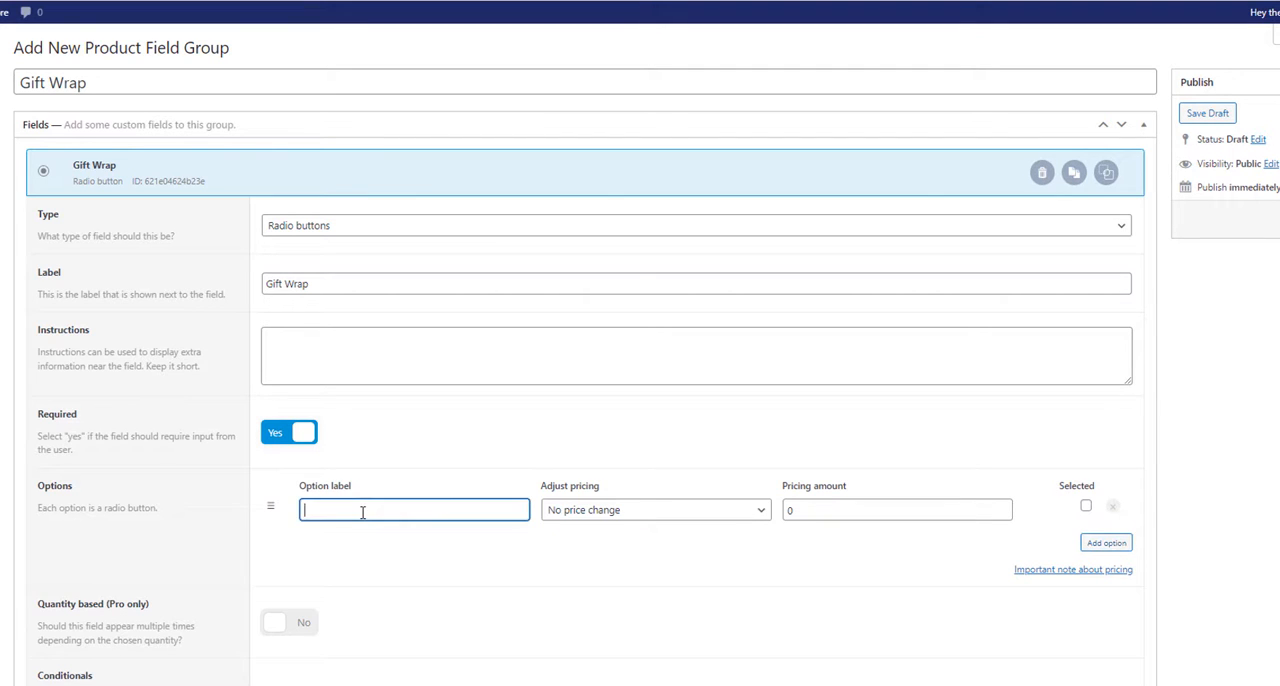
text(Yes)
click(760, 514)
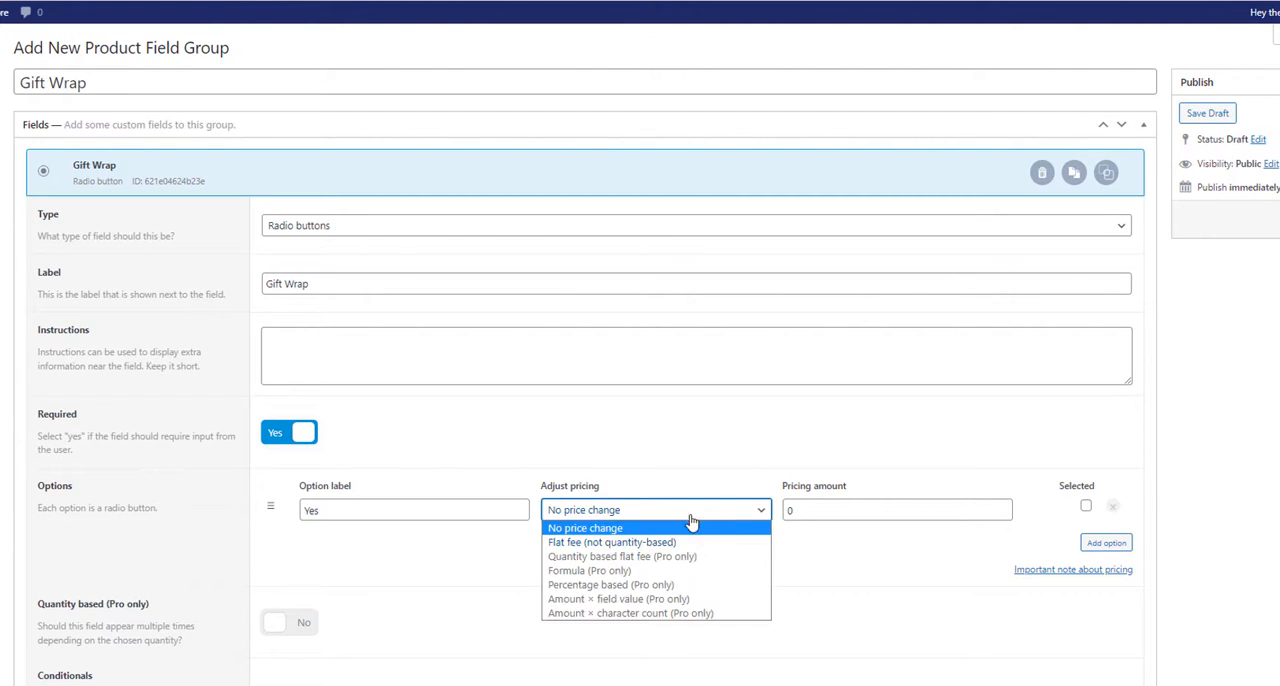
click(650, 545)
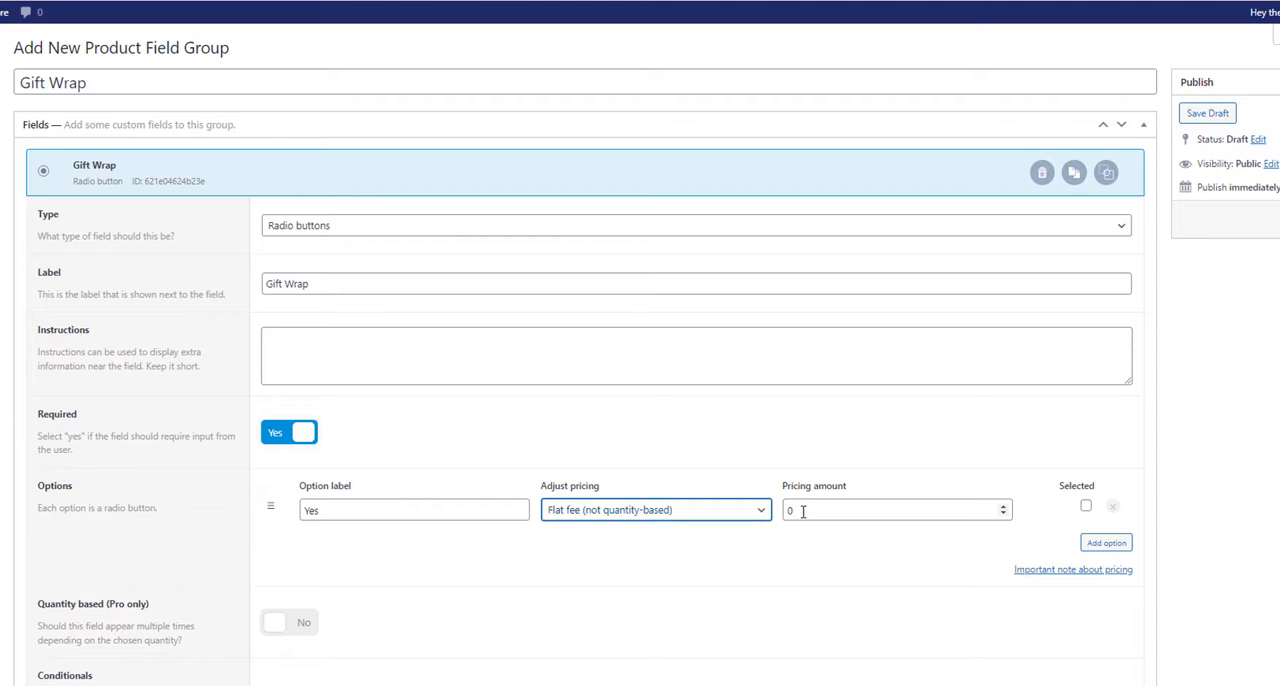
drag(803, 512, 774, 517)
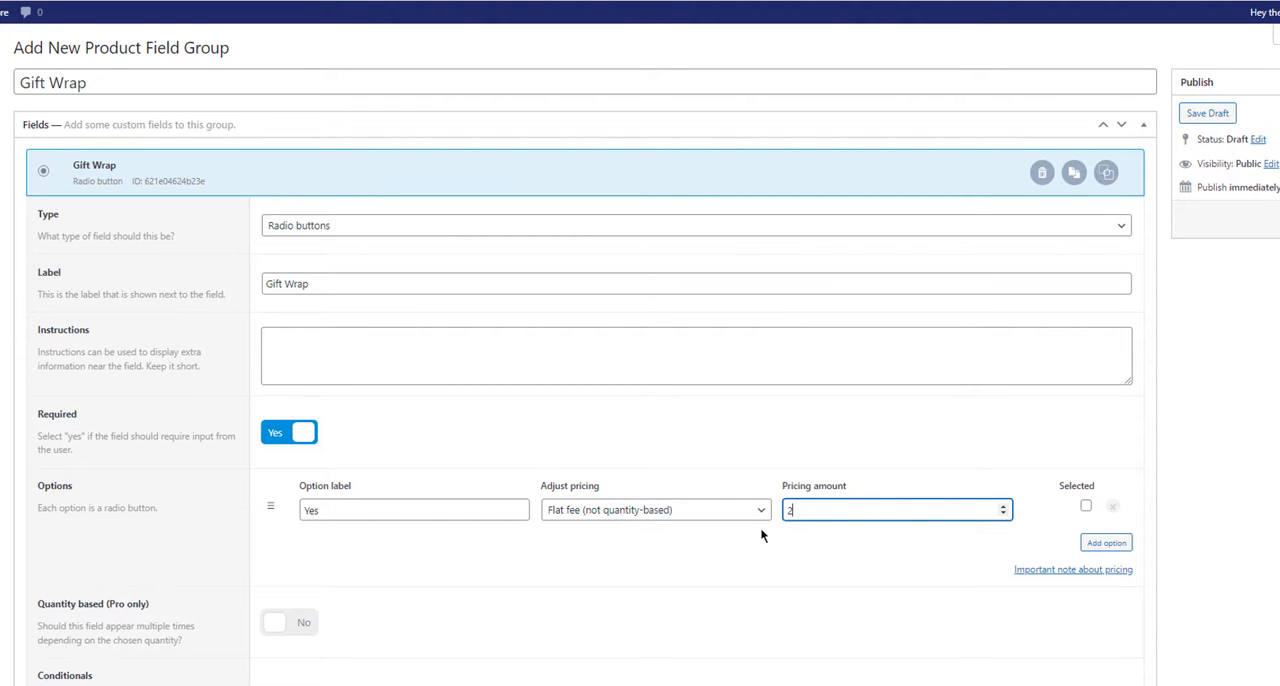
click(758, 537)
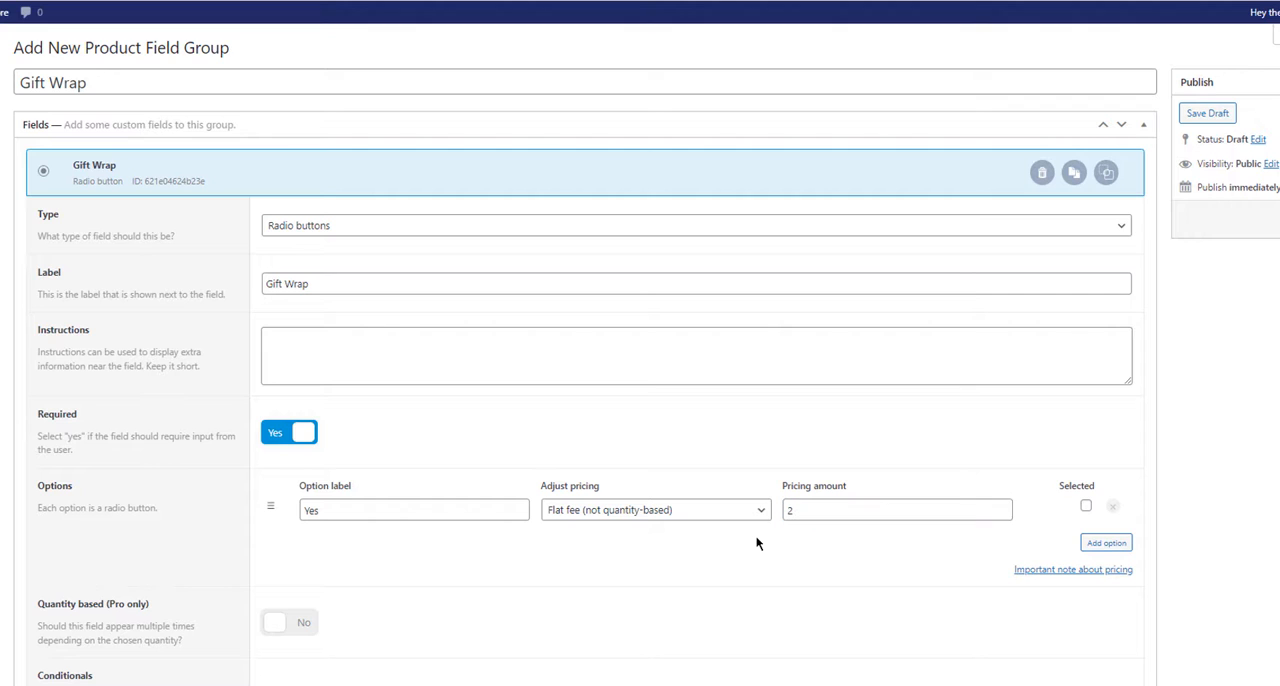
Step: Add a second option labelled "No" to the Gift Wrap field
click(1102, 543)
click(318, 536)
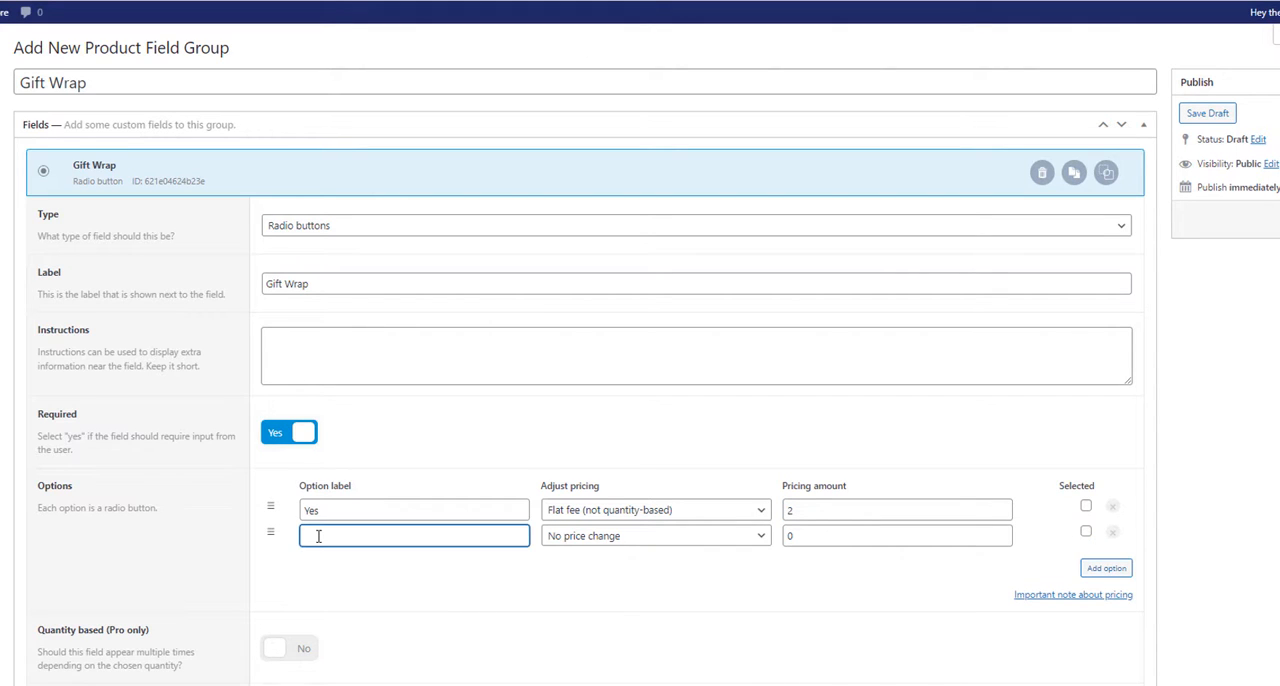
text(No)
Step: Review the remaining field settings and publish the Gift Wrap field group
scroll(804, 541, down, 2)
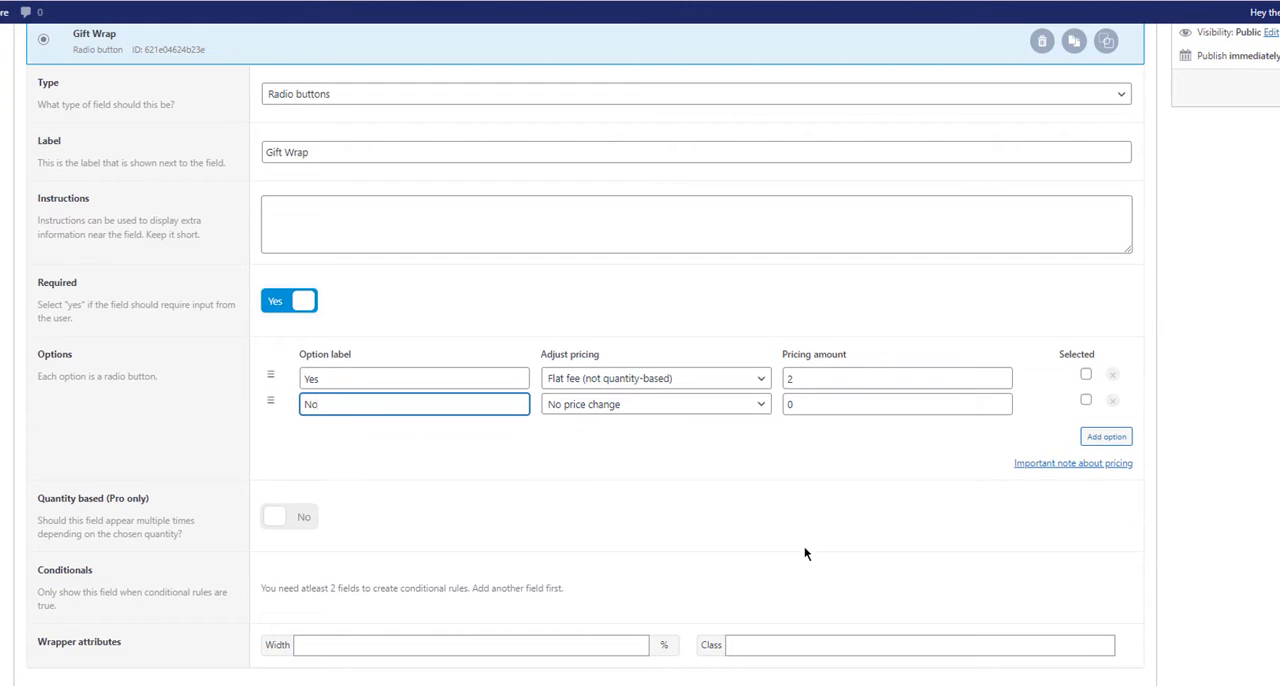
scroll(804, 545, down, 2)
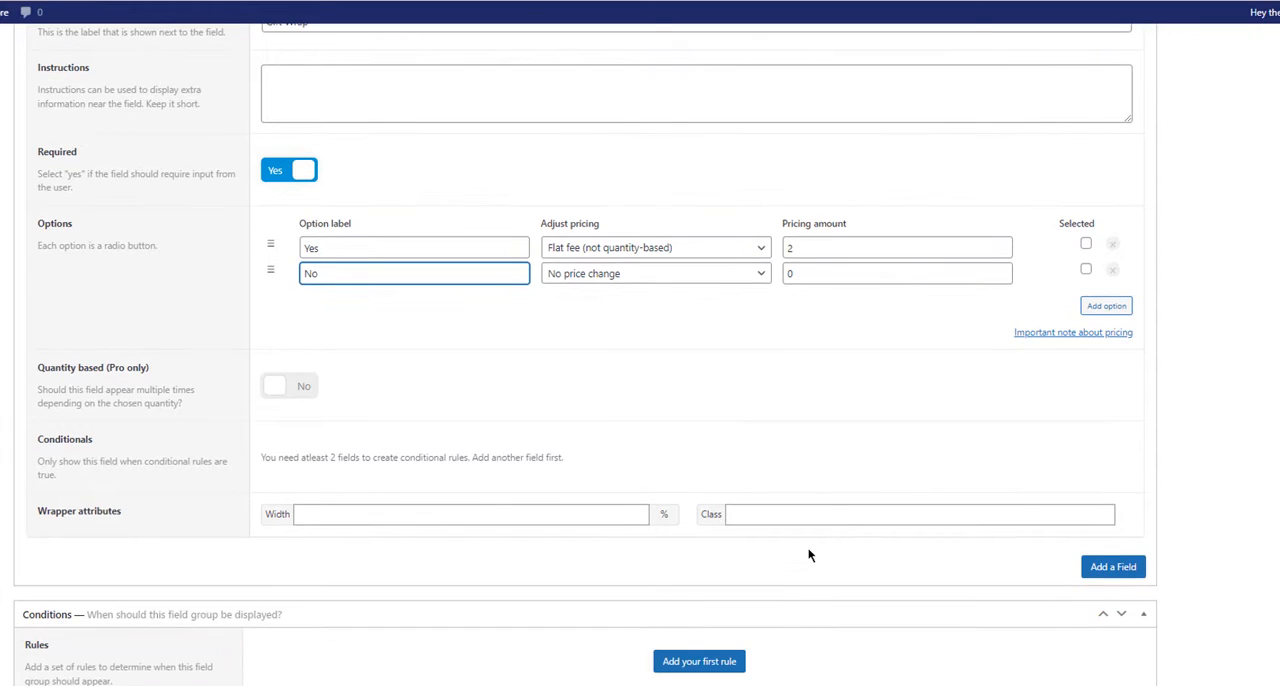
scroll(687, 570, up, 4)
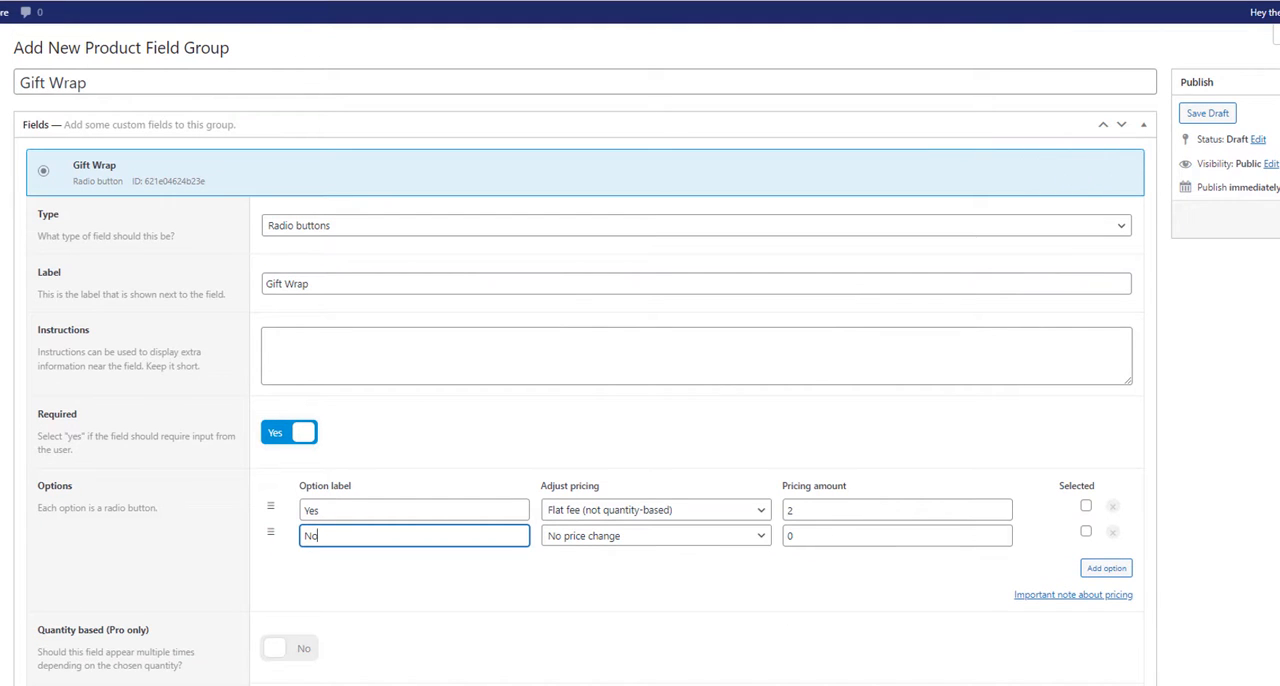
click(1279, 219)
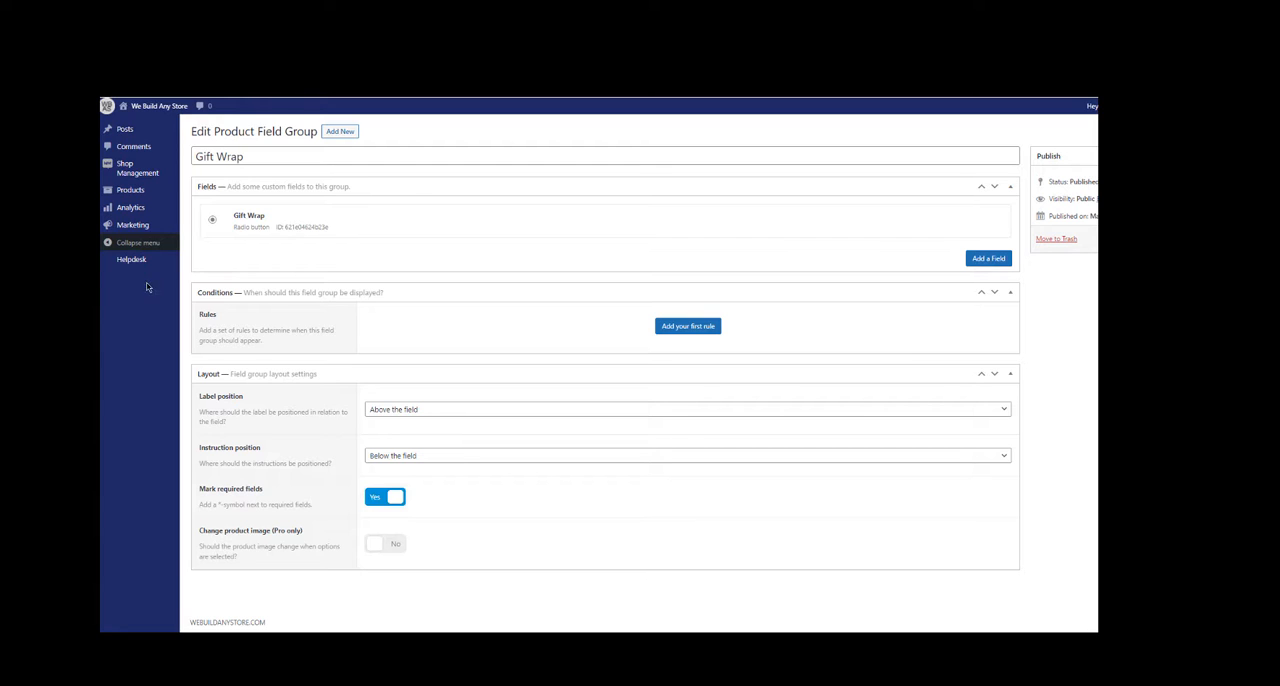
Step: Create a new product attribute named "Scent", keeping custom ordering as its default sort order
mouse_move(139, 197)
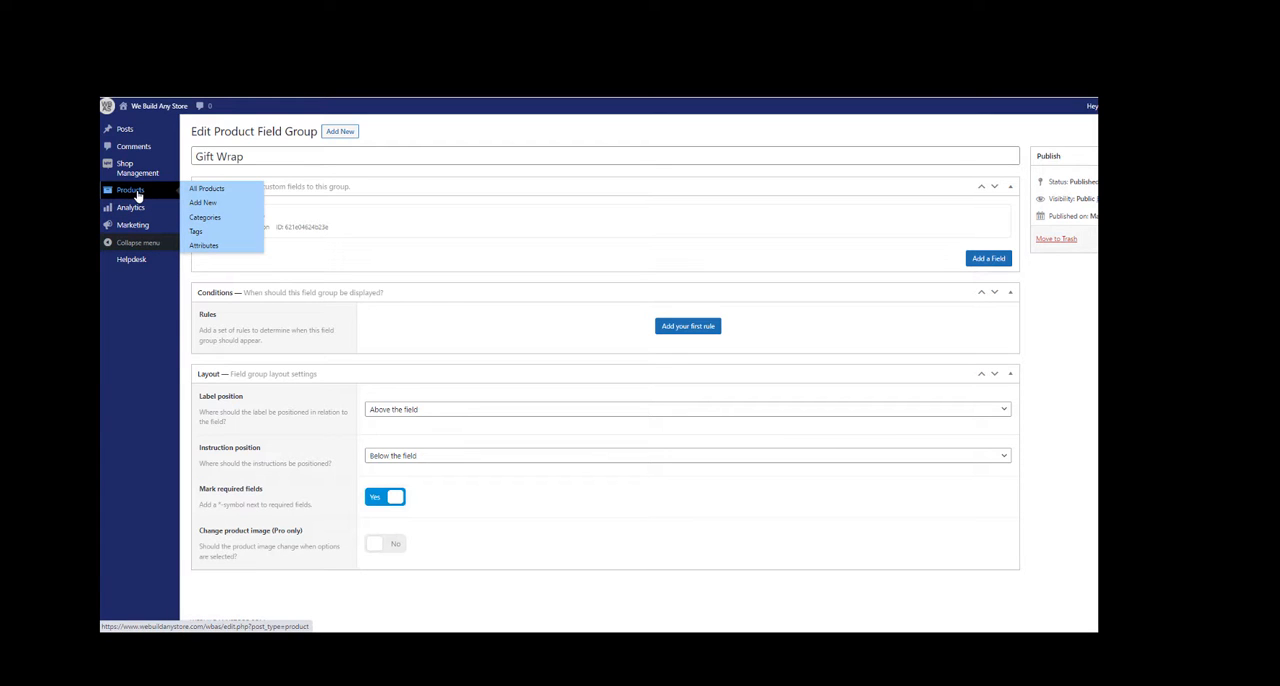
click(205, 247)
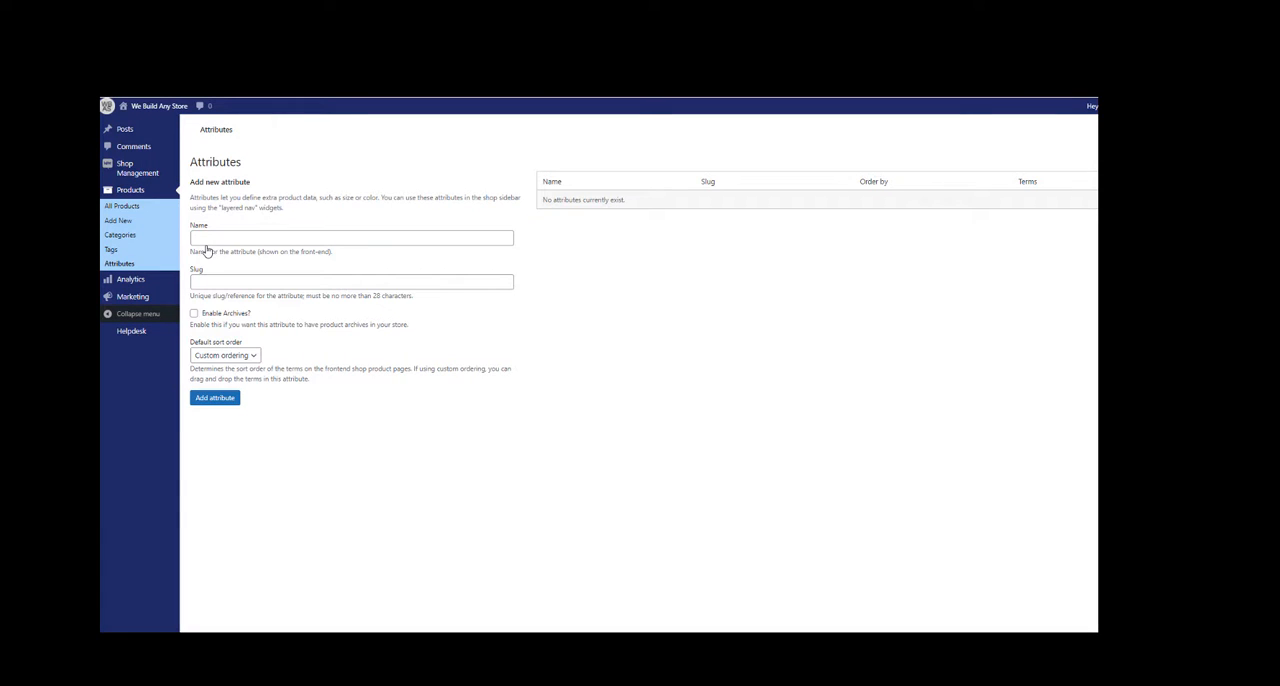
click(230, 235)
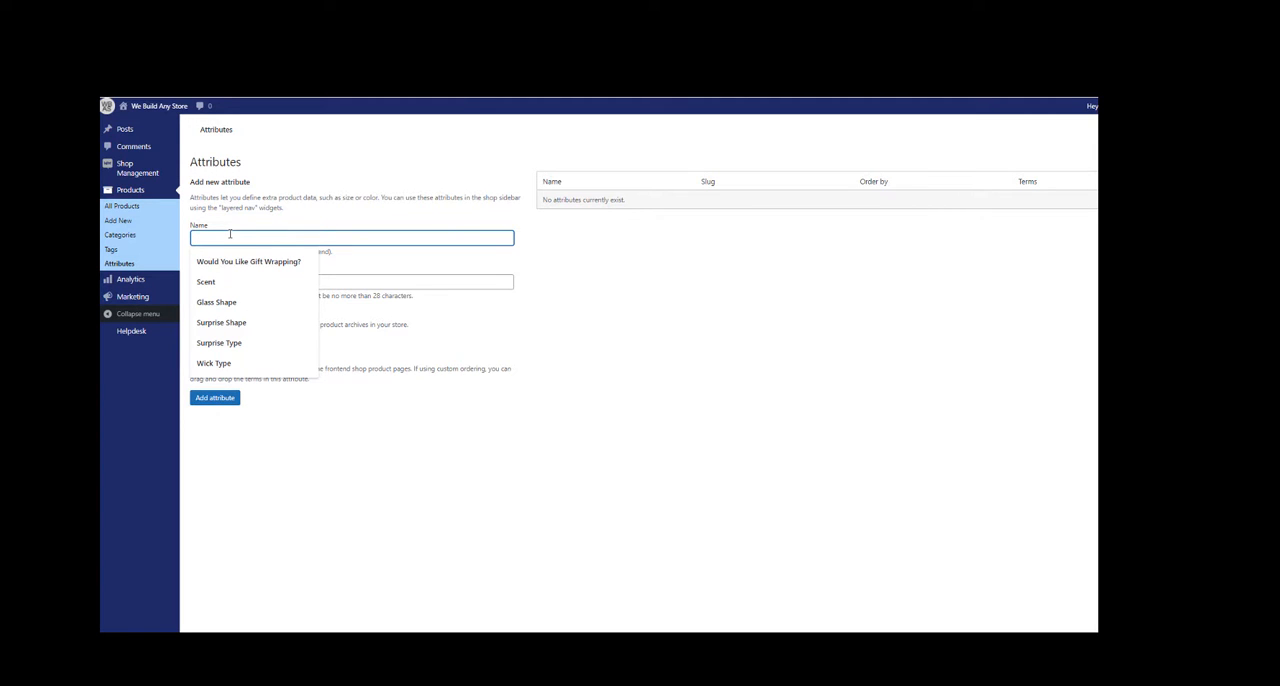
click(218, 286)
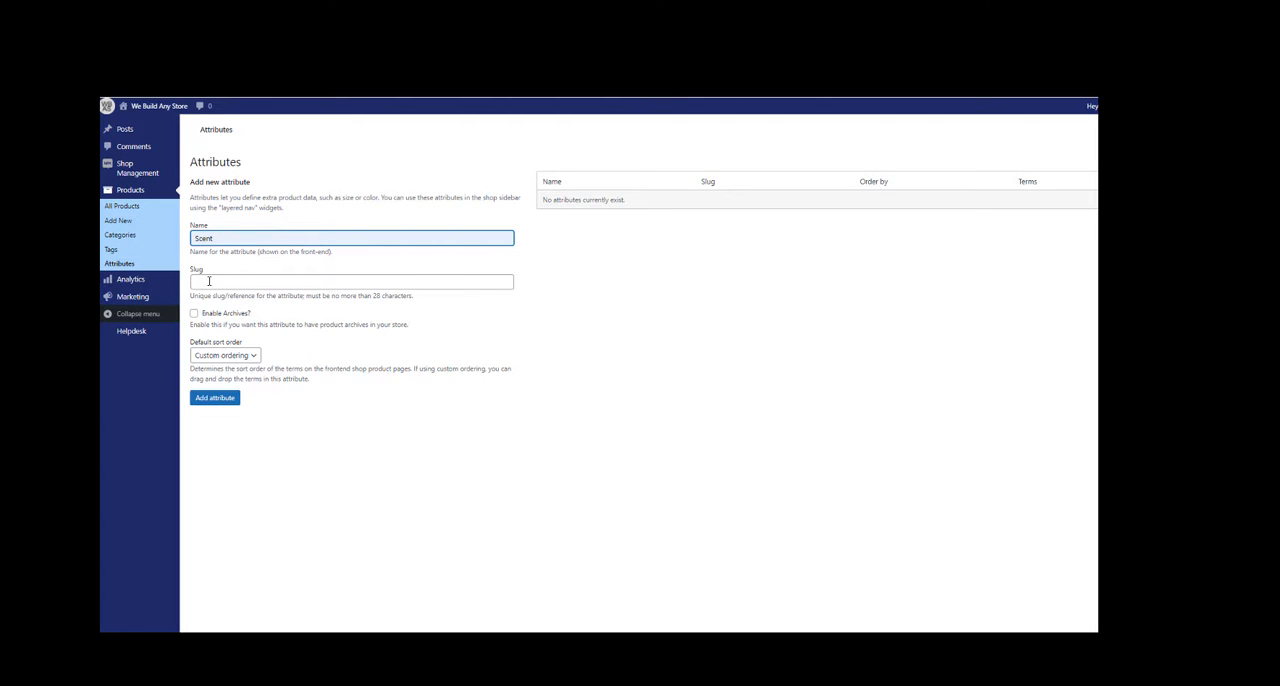
click(228, 400)
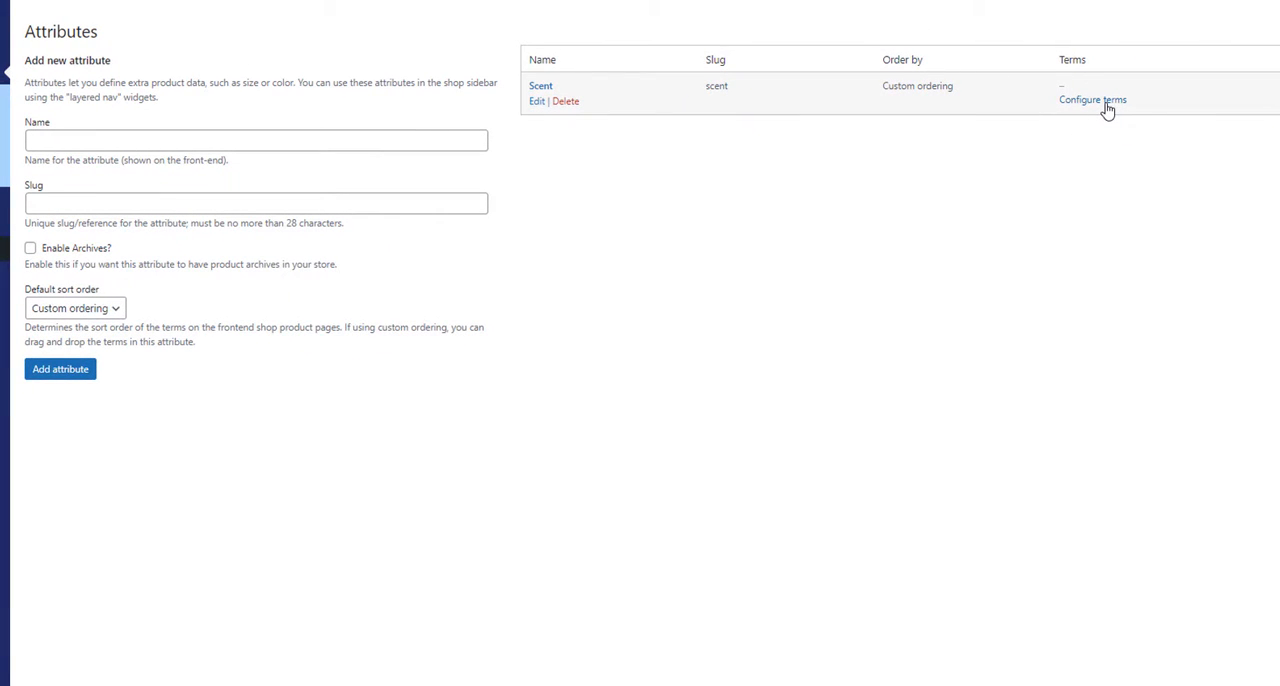
Step: Open the Scent attribute's terms and add the term "perfumed"
click(1107, 104)
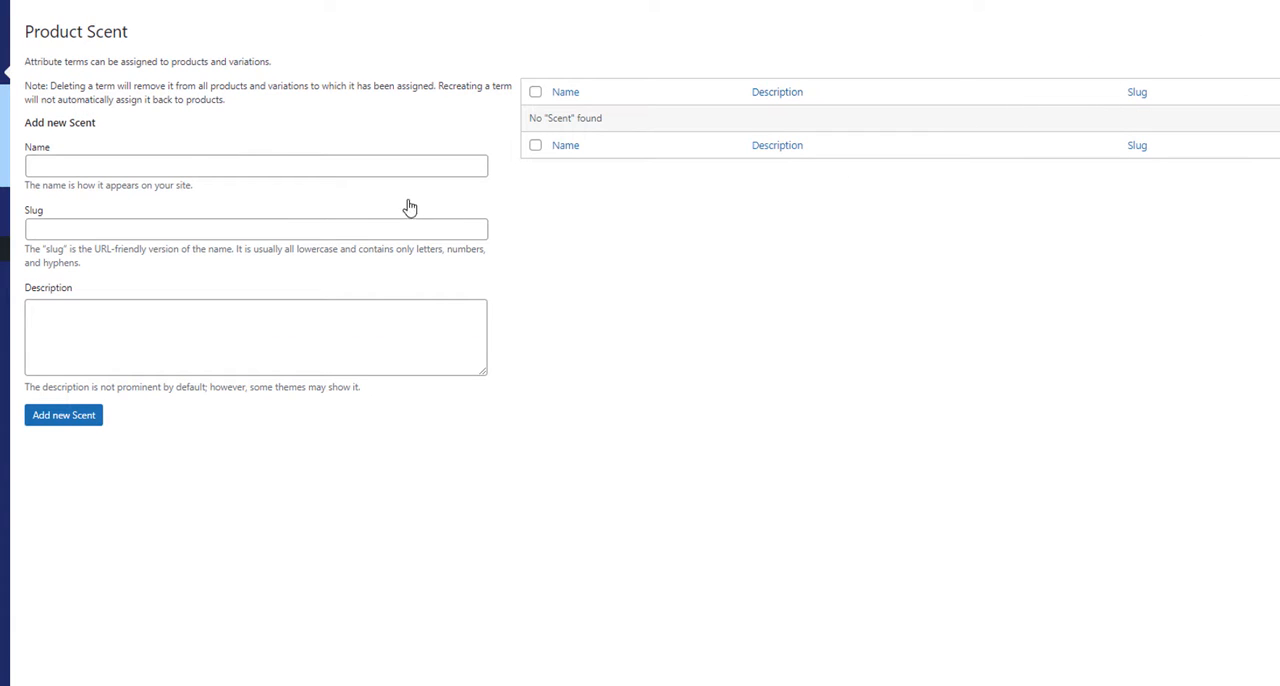
click(48, 165)
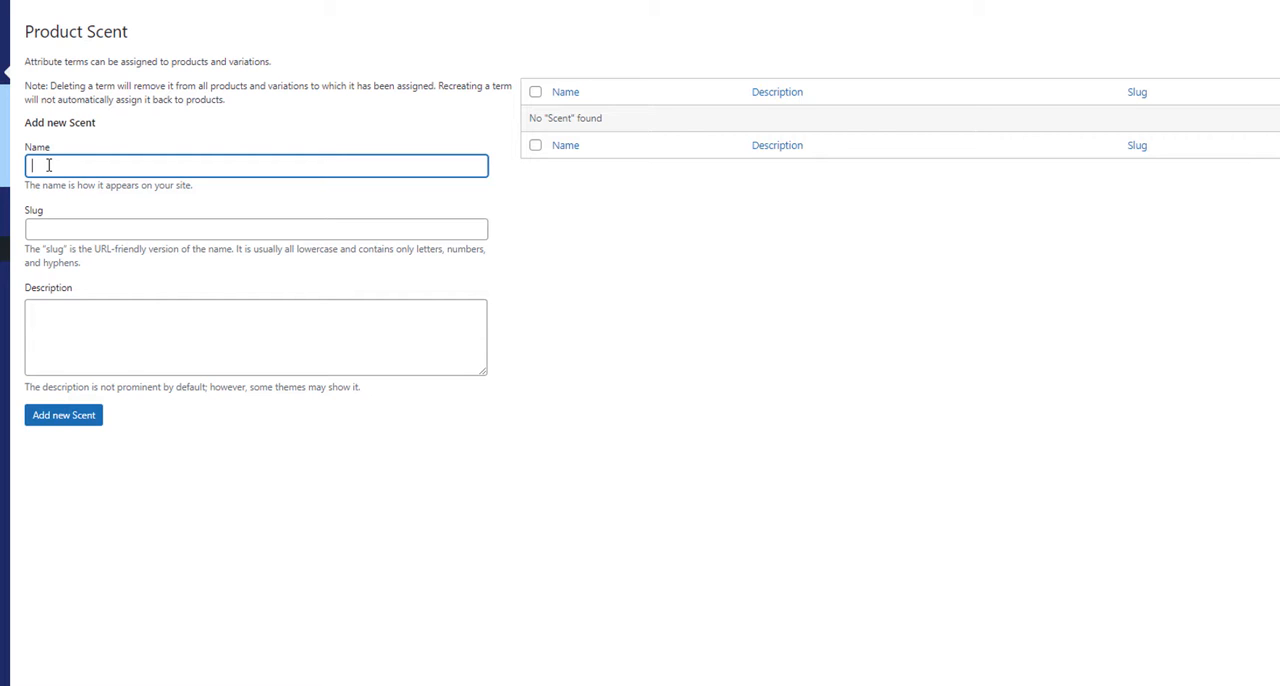
text(perfumed)
click(63, 415)
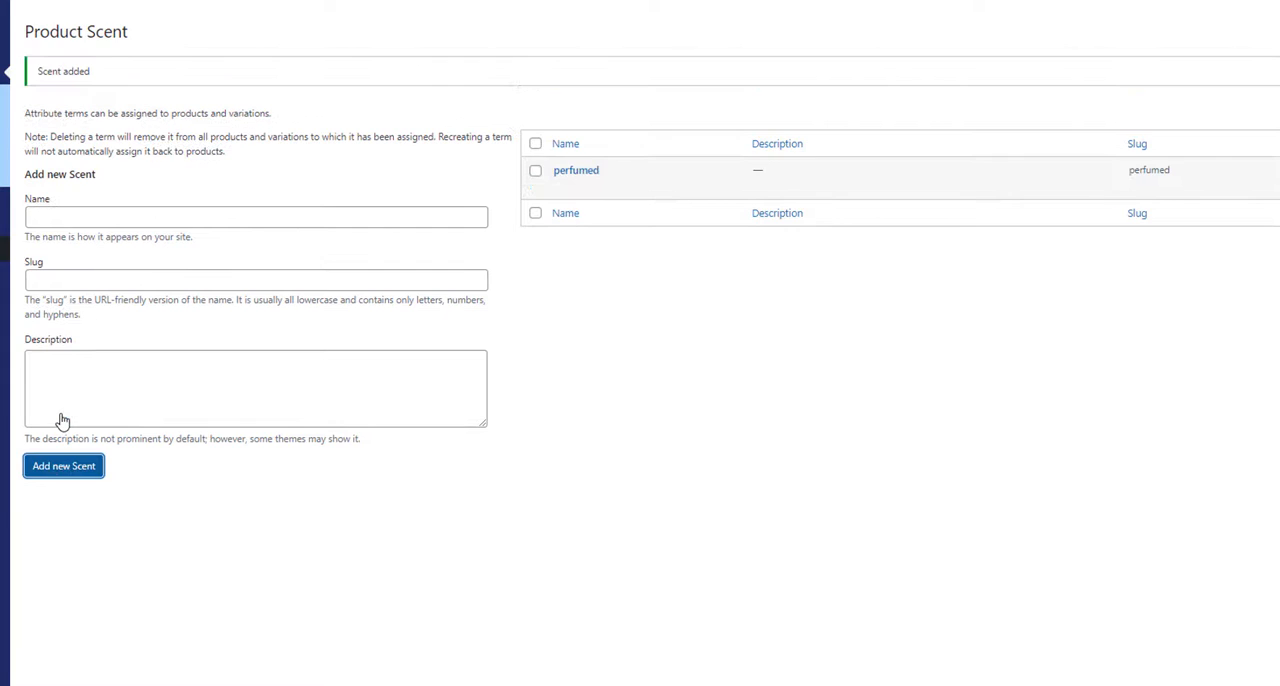
Step: Add the term "rose" to the Scent attribute
click(51, 216)
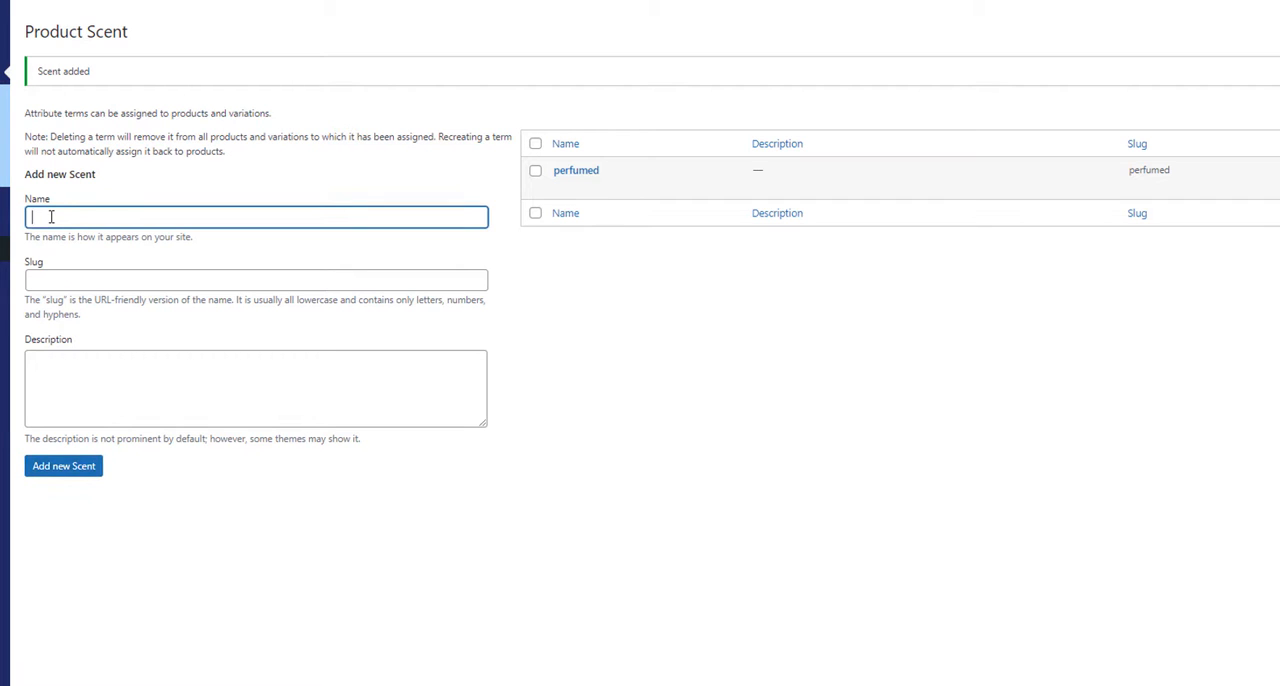
text(rose)
click(63, 467)
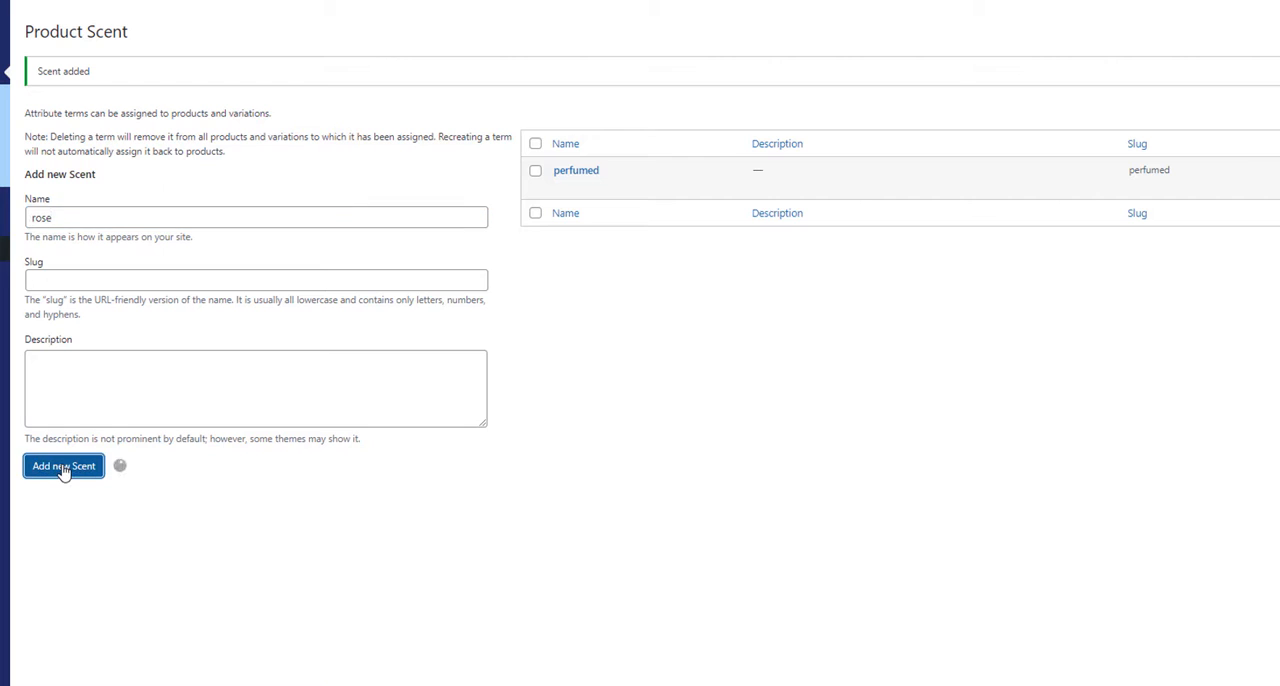
Step: Add the term "brut" to the Scent attribute
click(54, 213)
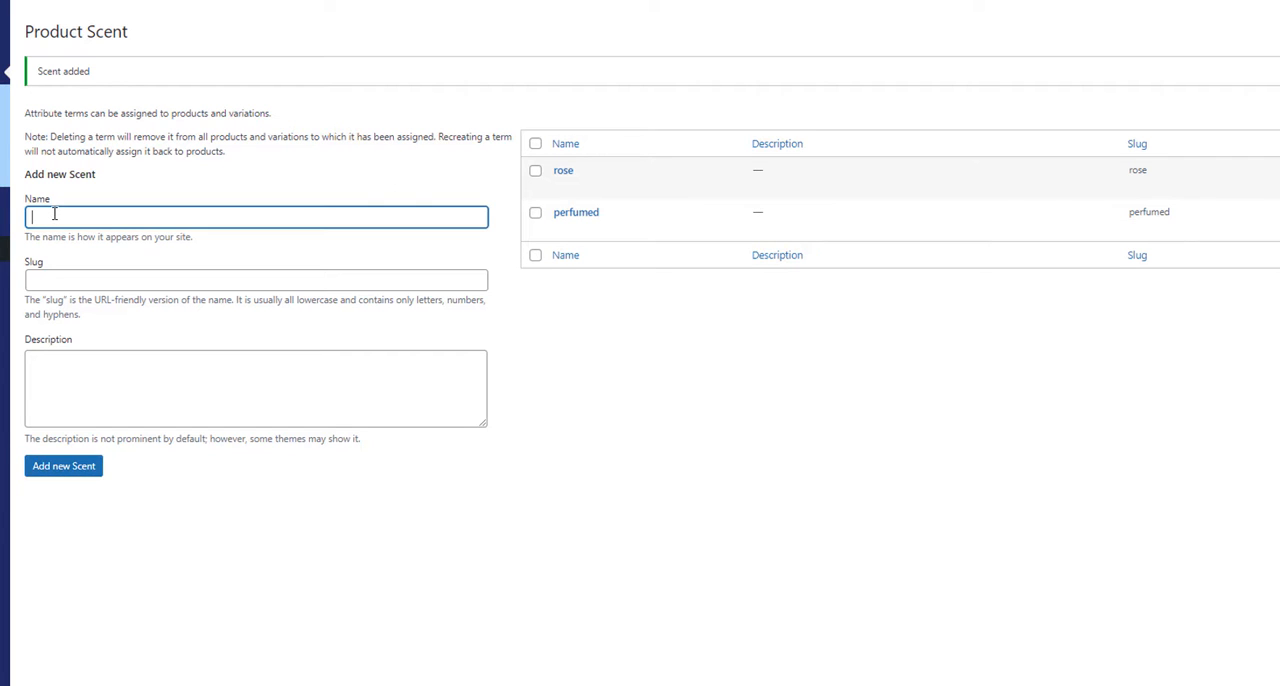
text(brut)
click(78, 472)
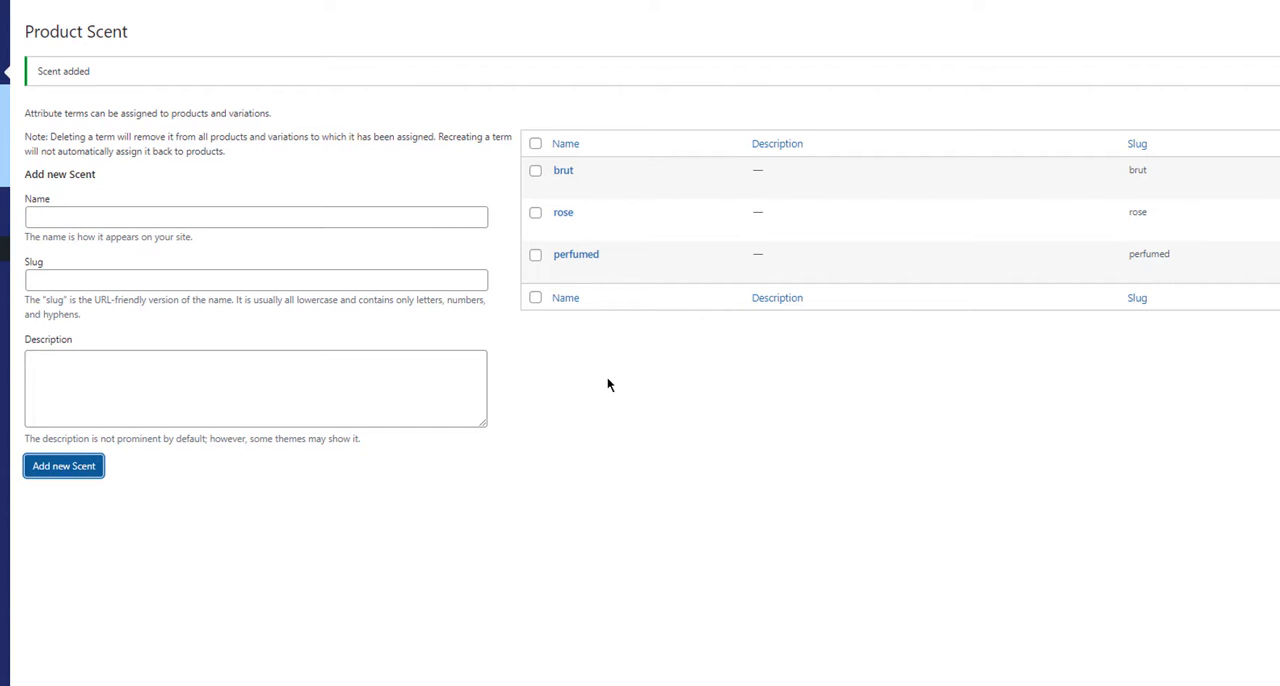
Step: Return to the product attributes and create a new attribute named "colour" with custom ordering
mouse_move(563, 196)
click(740, 72)
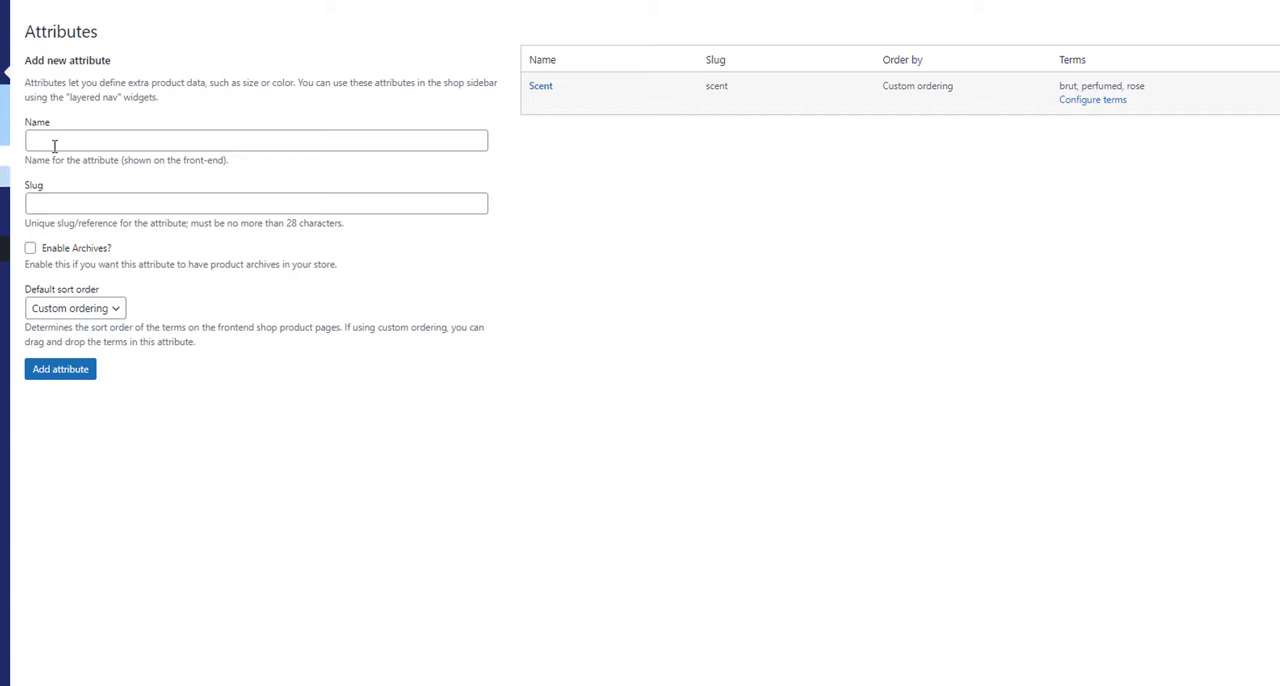
click(97, 140)
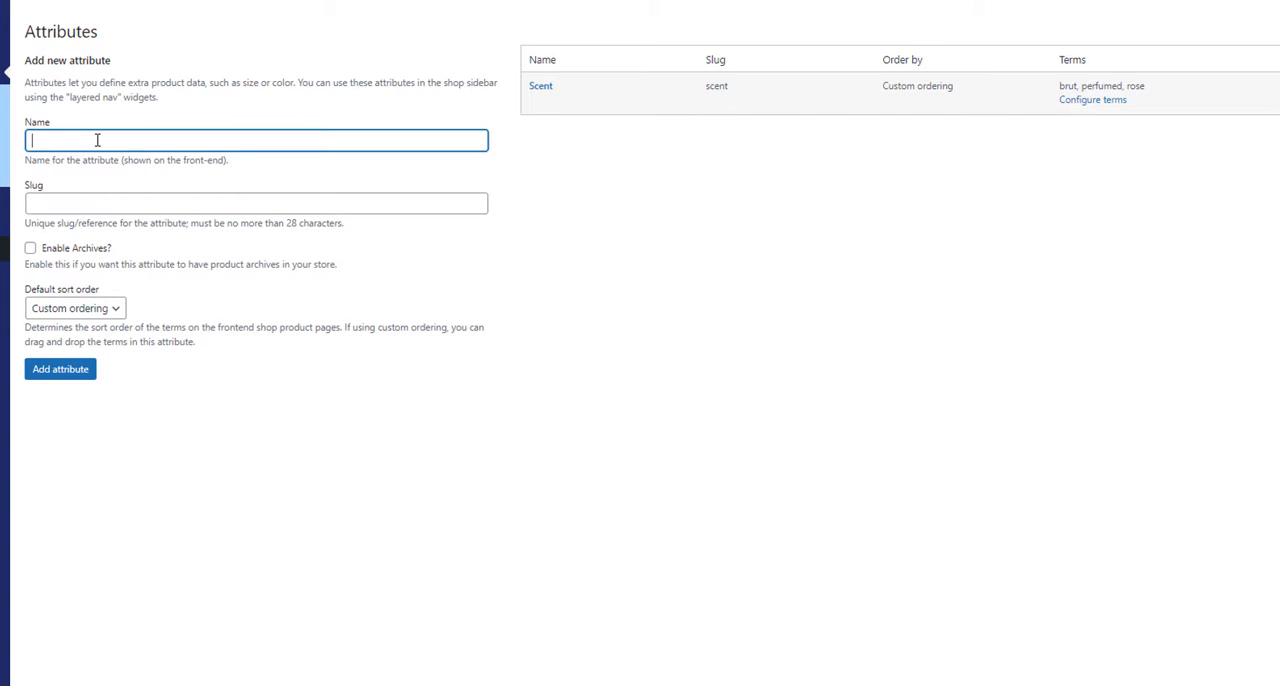
text(colour)
click(53, 373)
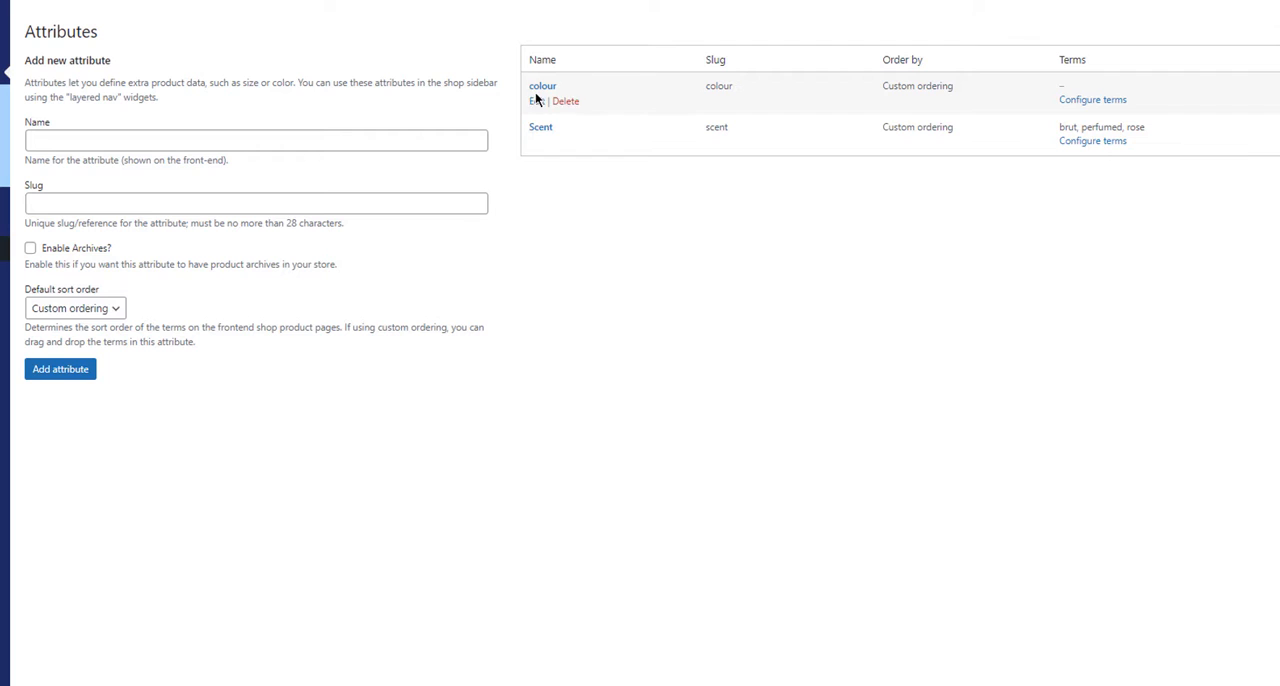
Step: Review the Scent attribute's terms and go back to the attribute list
mouse_move(537, 135)
click(1093, 141)
mouse_move(699, 240)
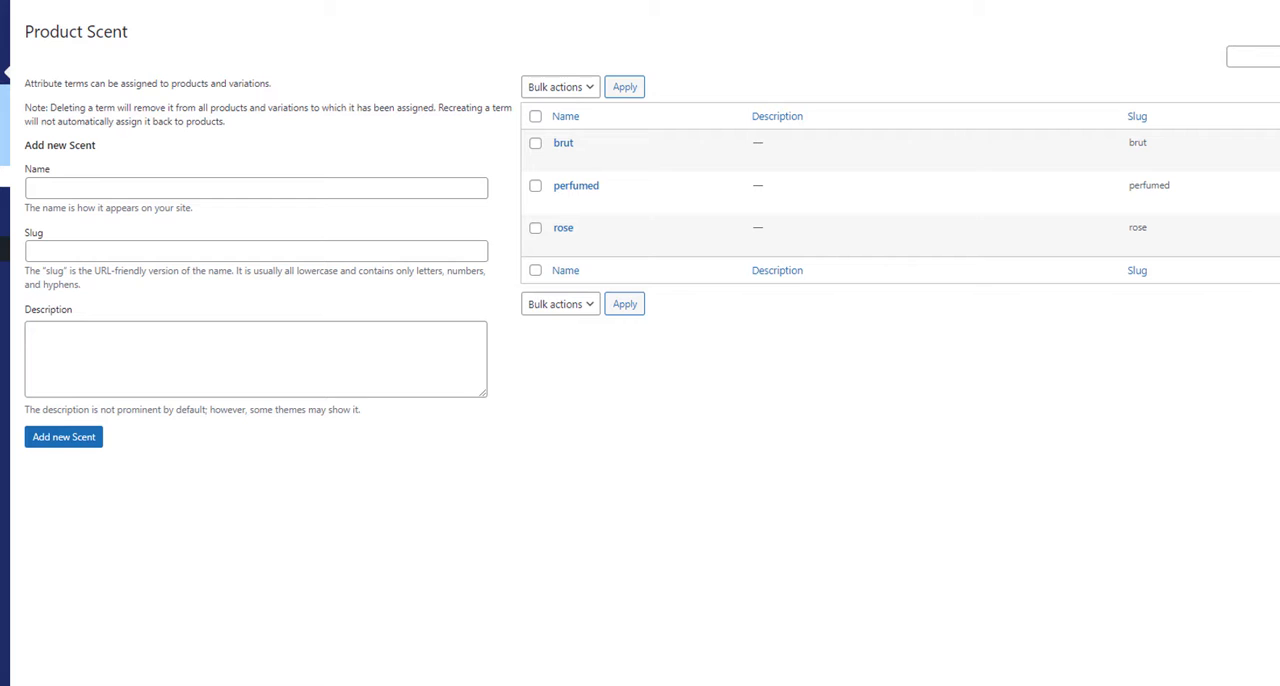
click(4, 176)
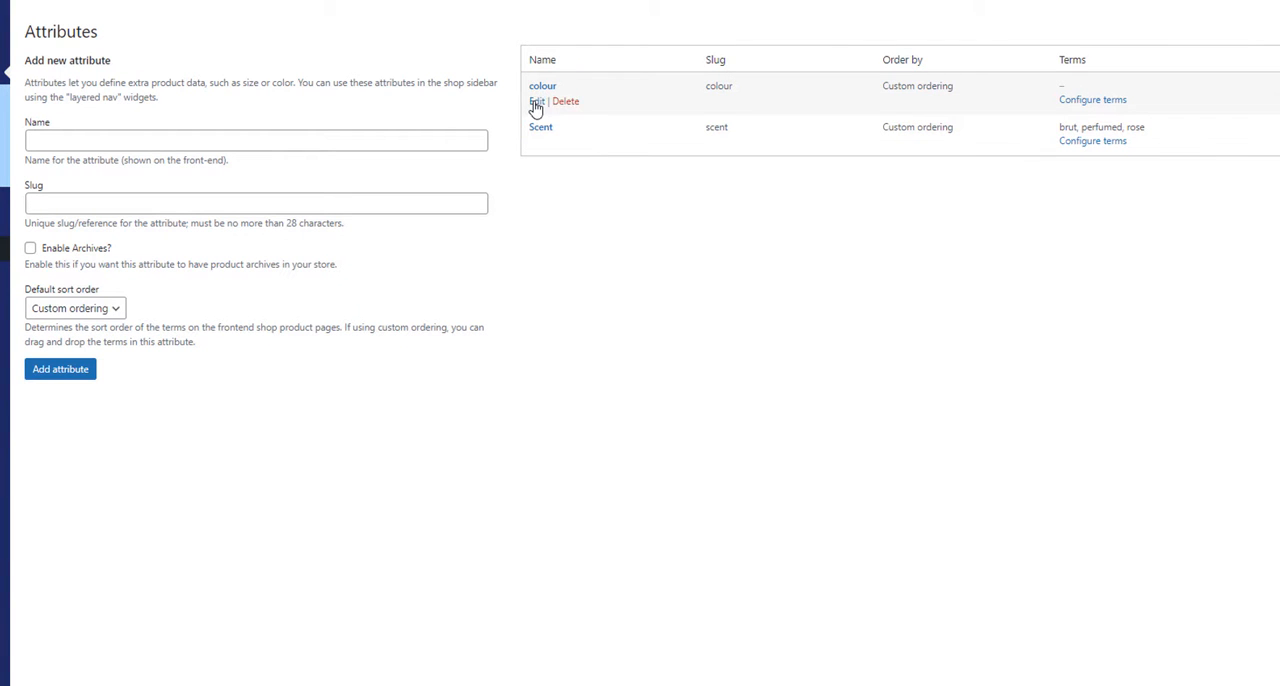
Step: Open the colour attribute's terms and add the term "Black"
click(1108, 102)
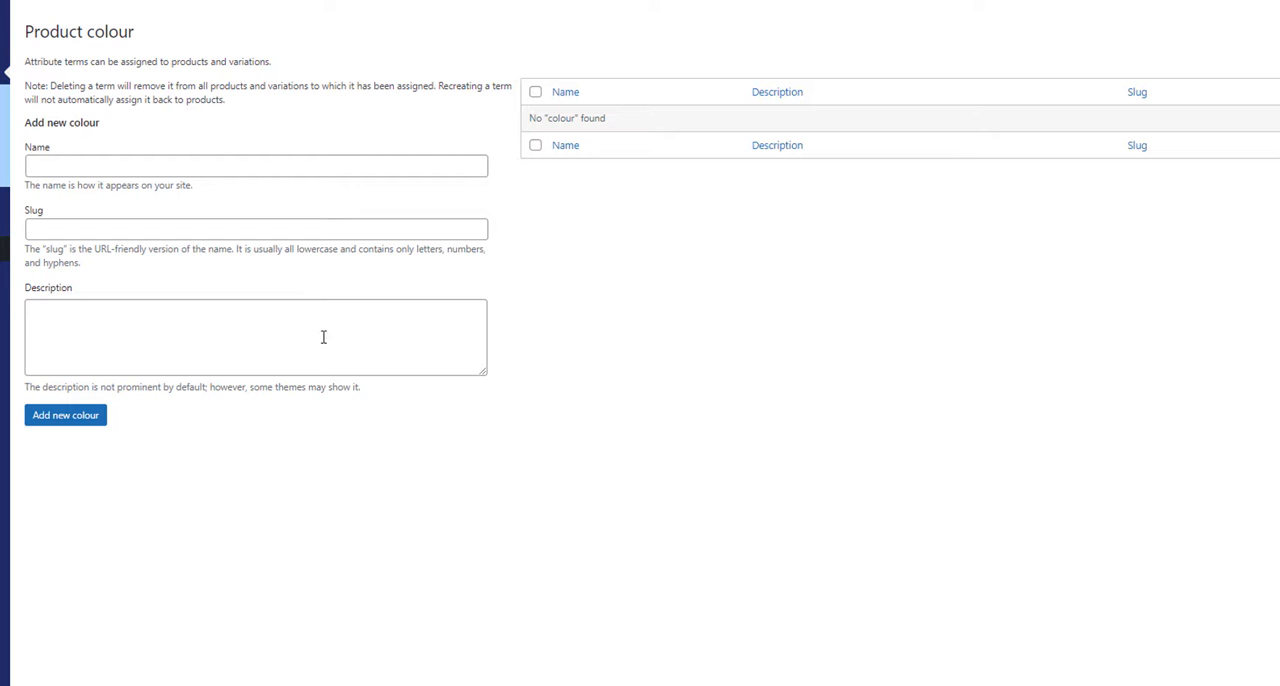
click(90, 164)
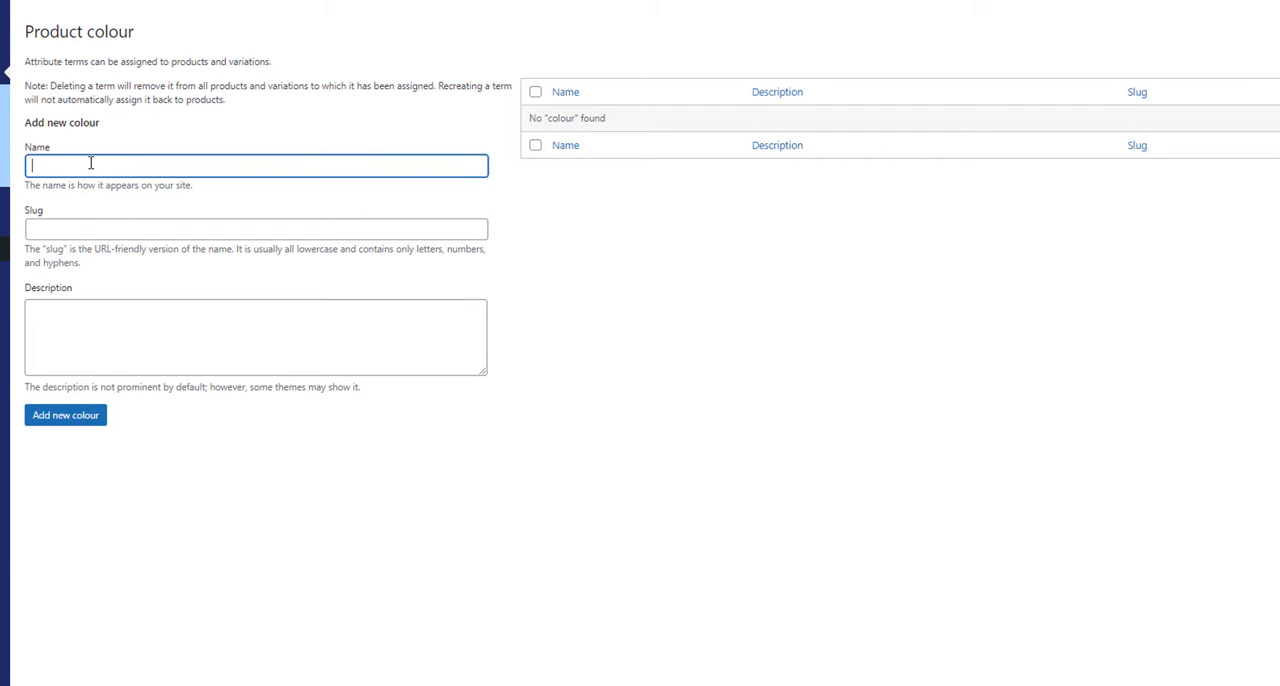
text(Black)
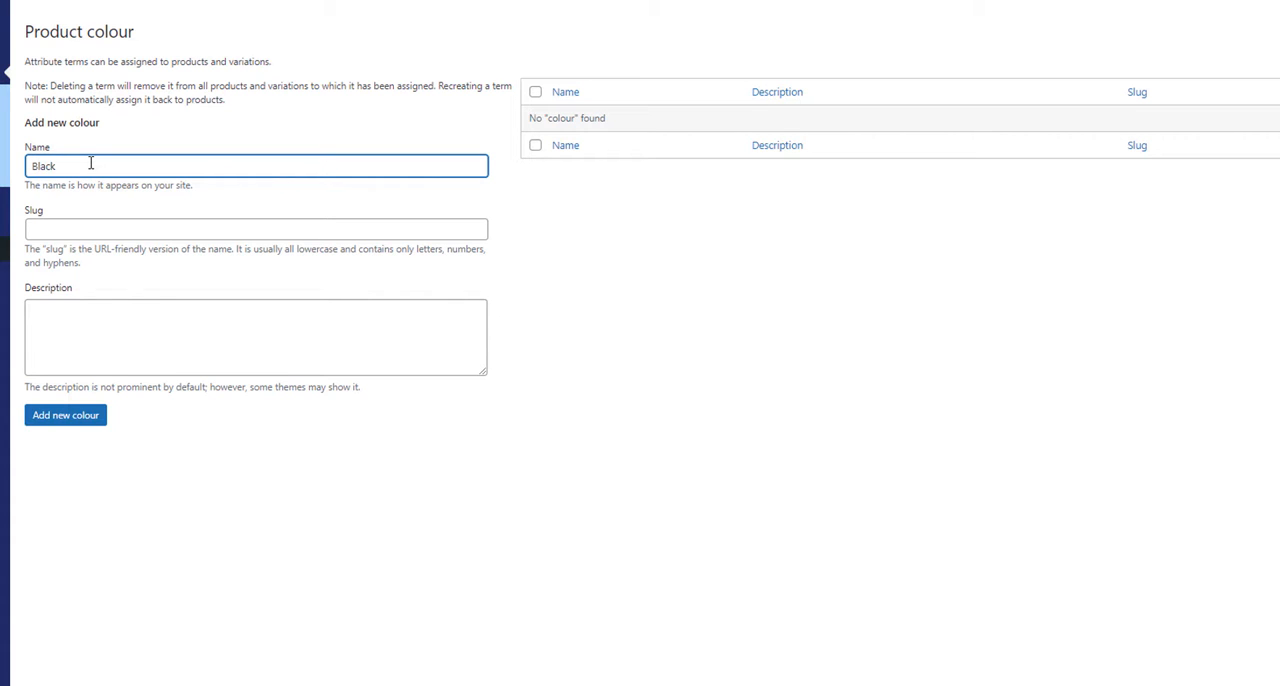
click(51, 418)
Step: Add the terms "Pink" and "Blue" to the colour attribute
click(44, 216)
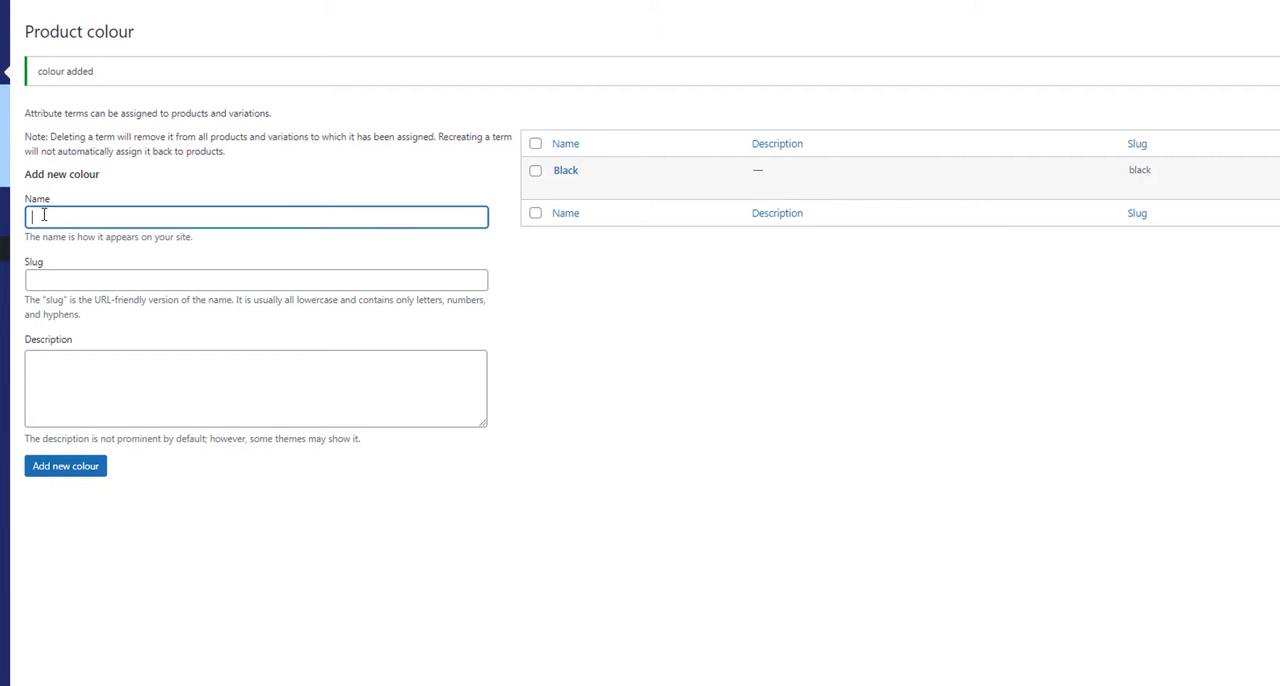
text(Pink)
click(66, 470)
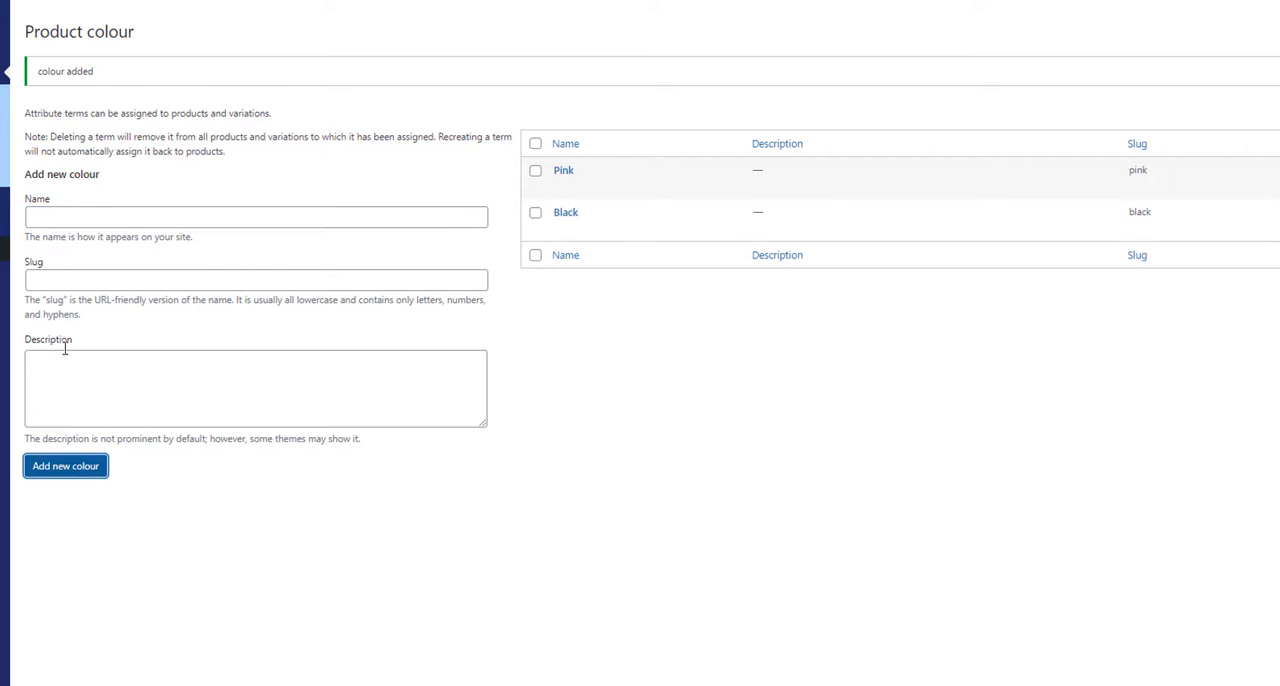
click(53, 215)
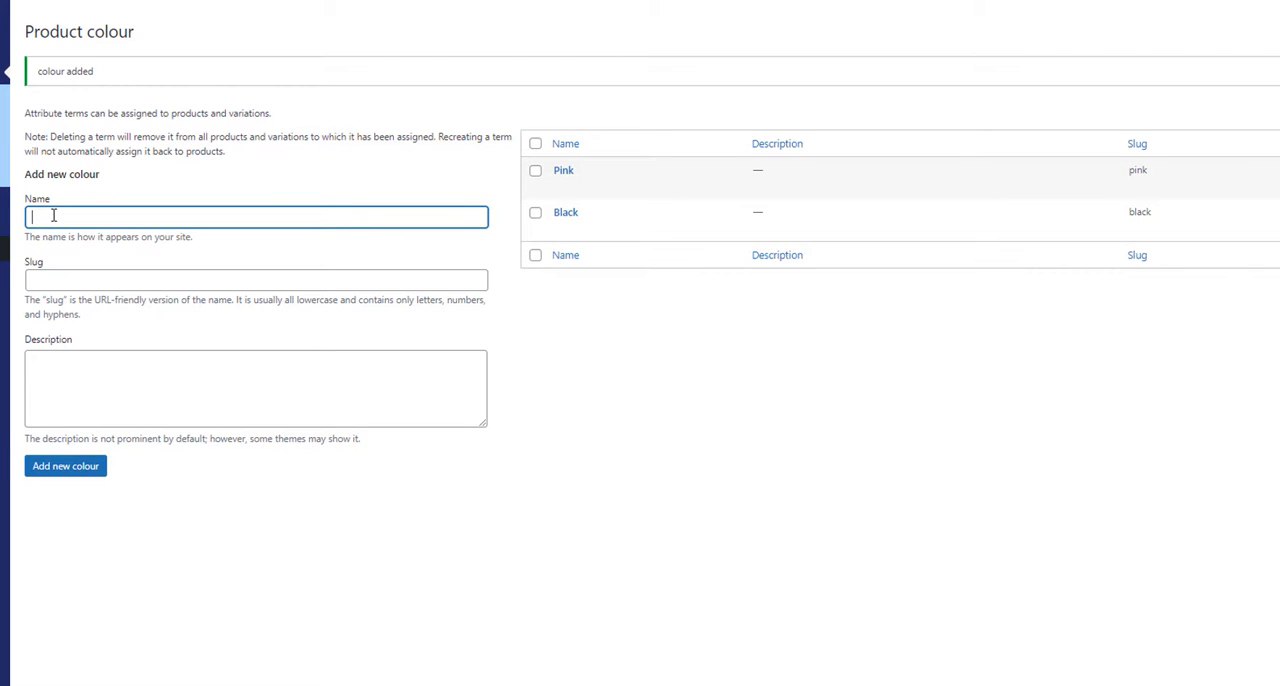
text(Blue)
click(77, 468)
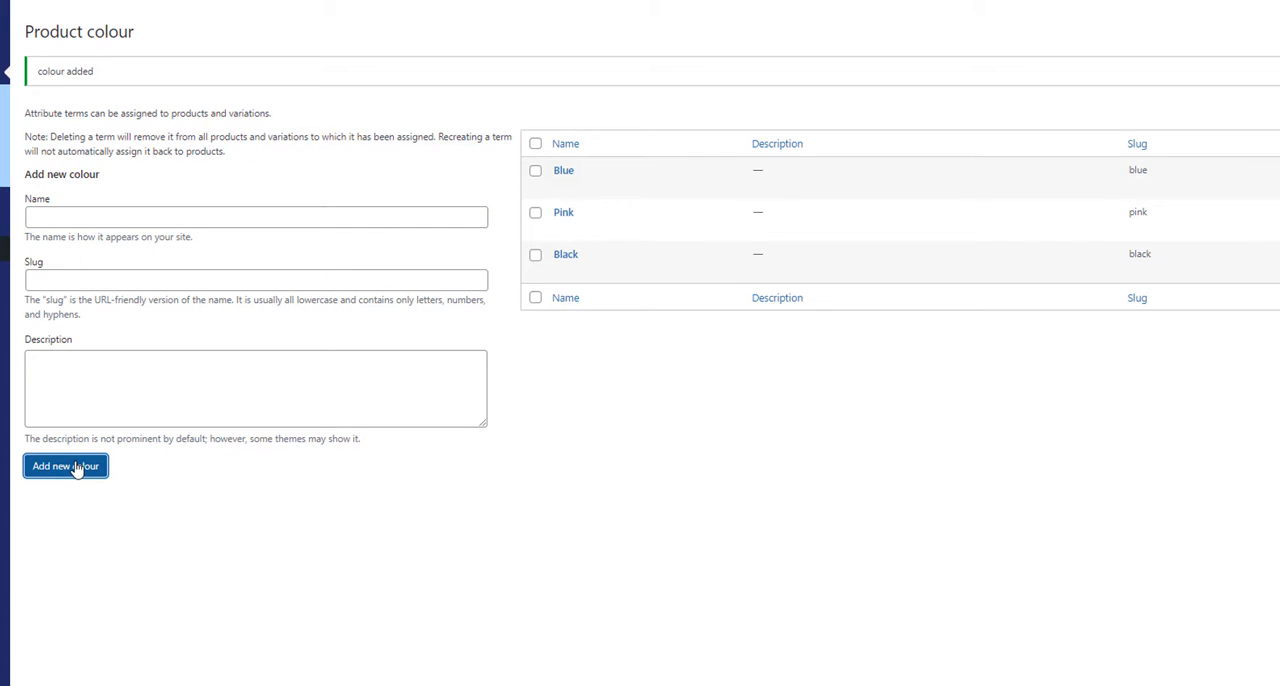
Step: Open the product categories and add the categories "shirts" and "candles" without a parent
click(412, 133)
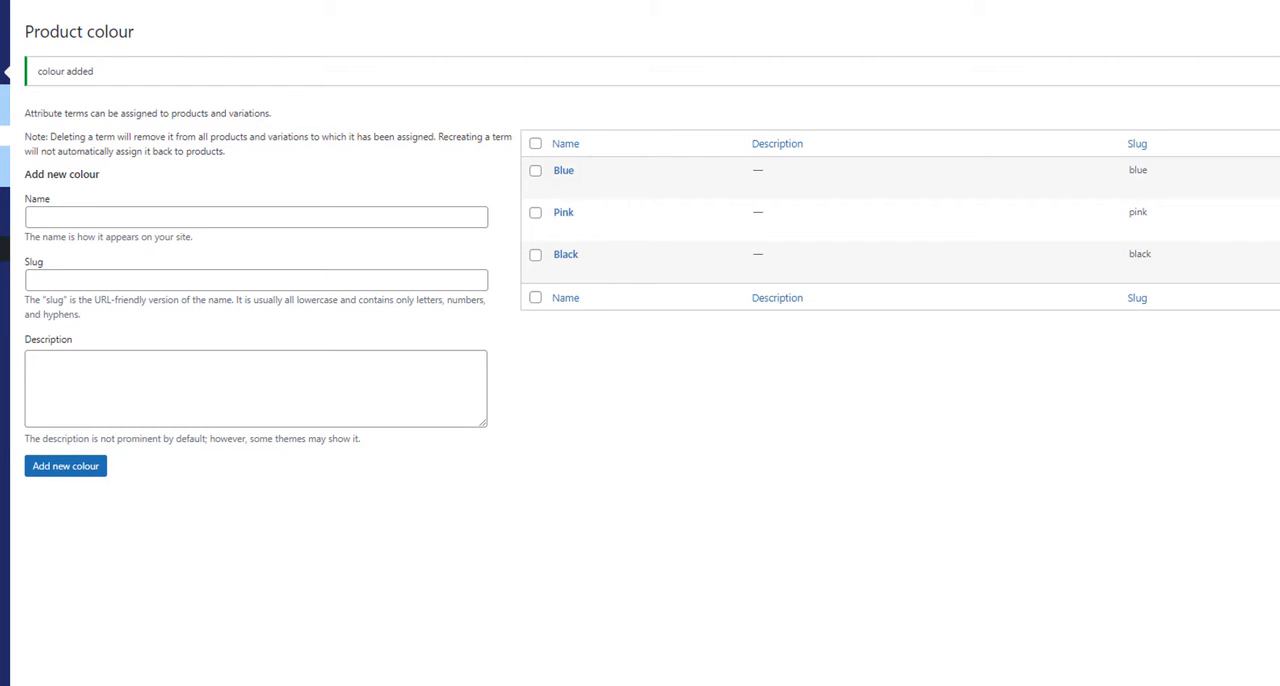
click(4, 136)
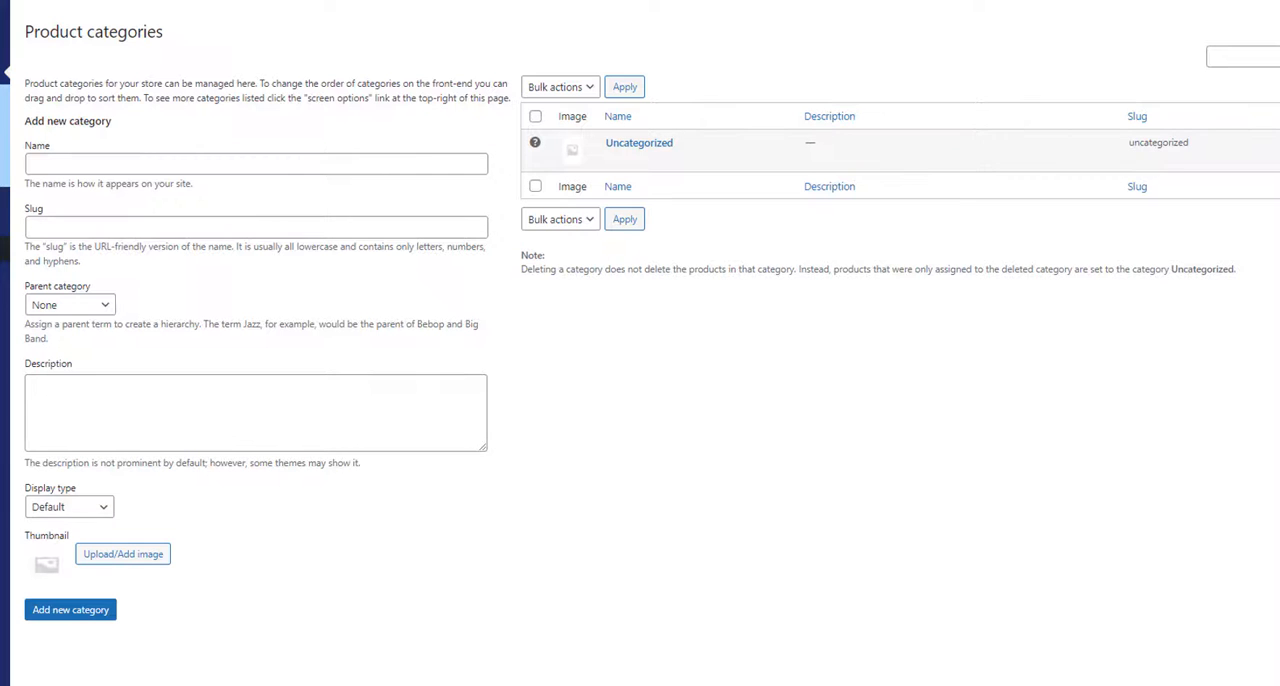
click(81, 163)
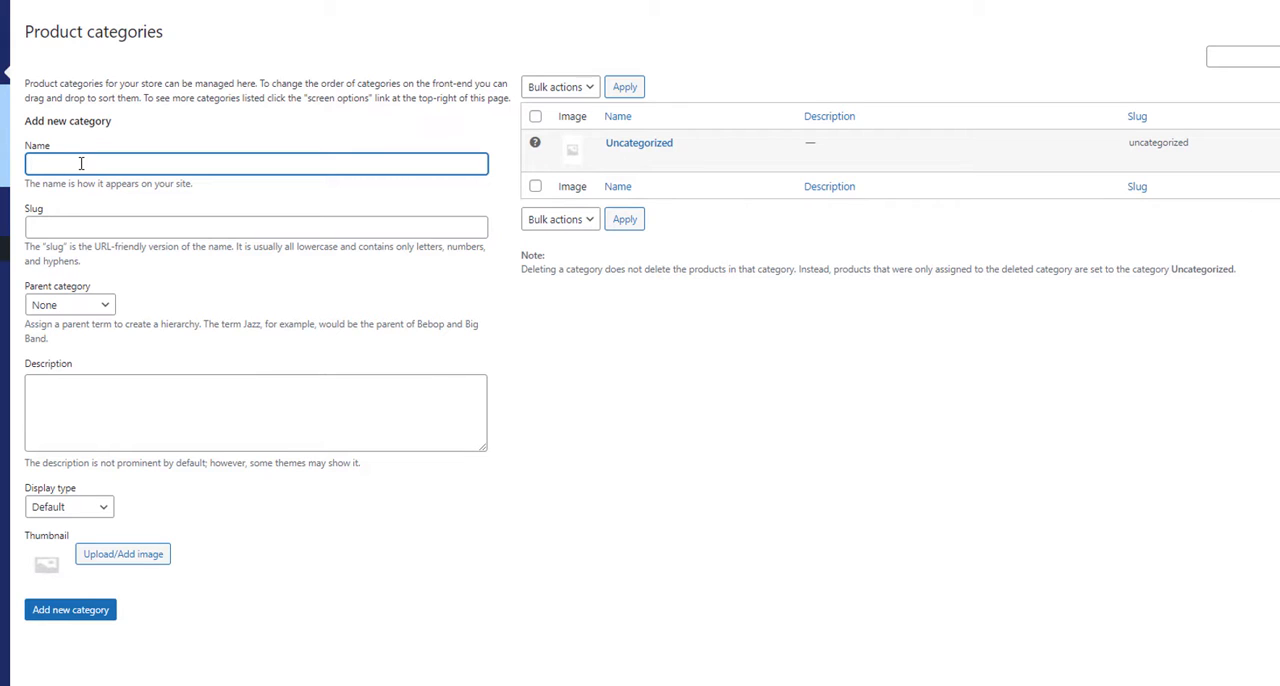
text(shirts)
key(Return)
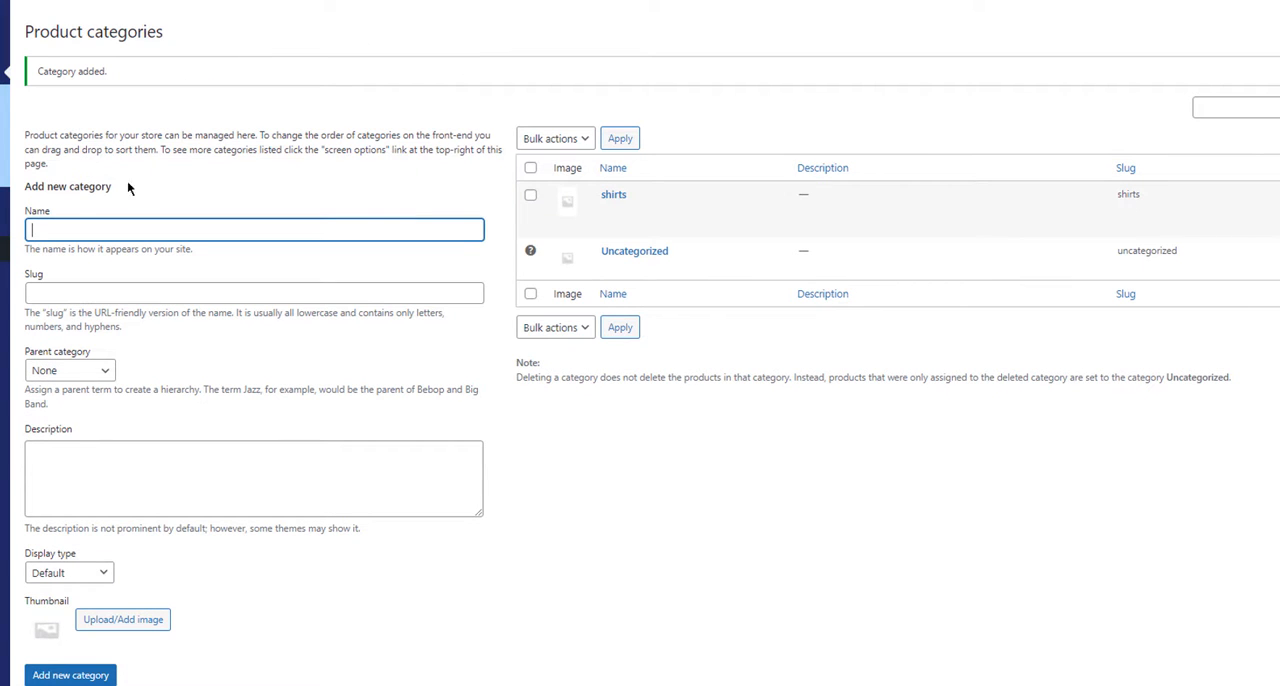
text(candles)
key(Return)
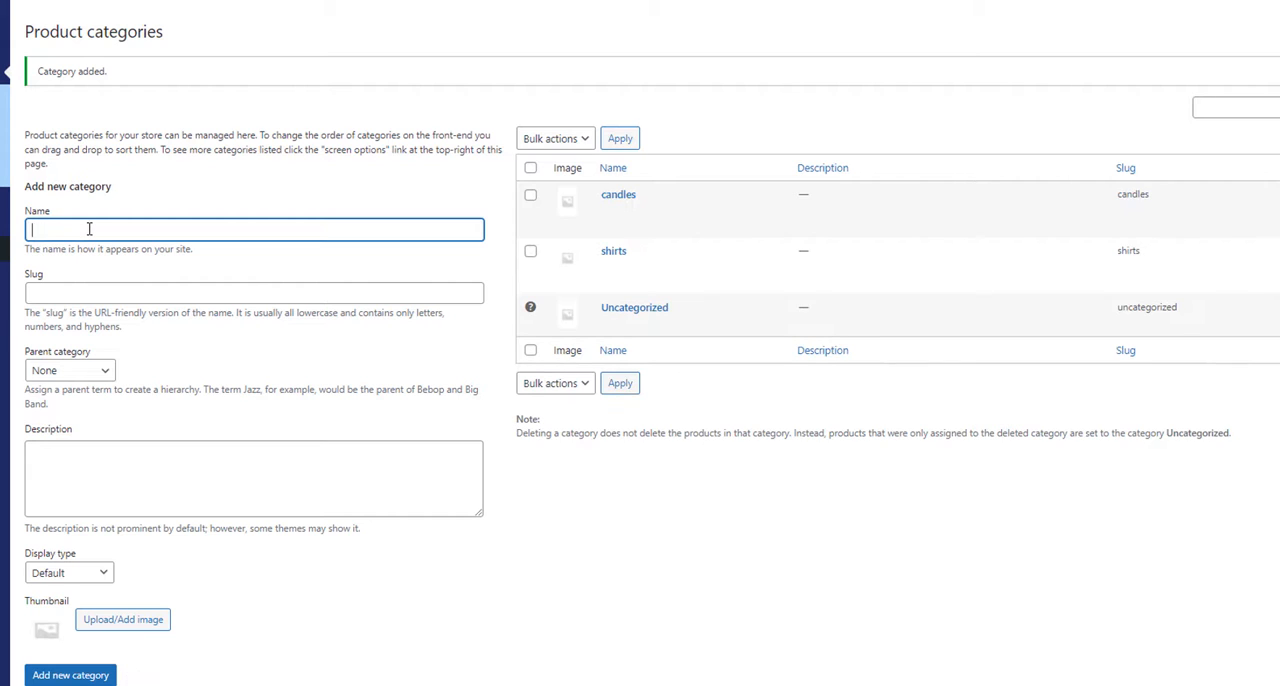
Step: Add the product categories "scented candles" and "blouses" without a parent
text(scented candles)
key(Return)
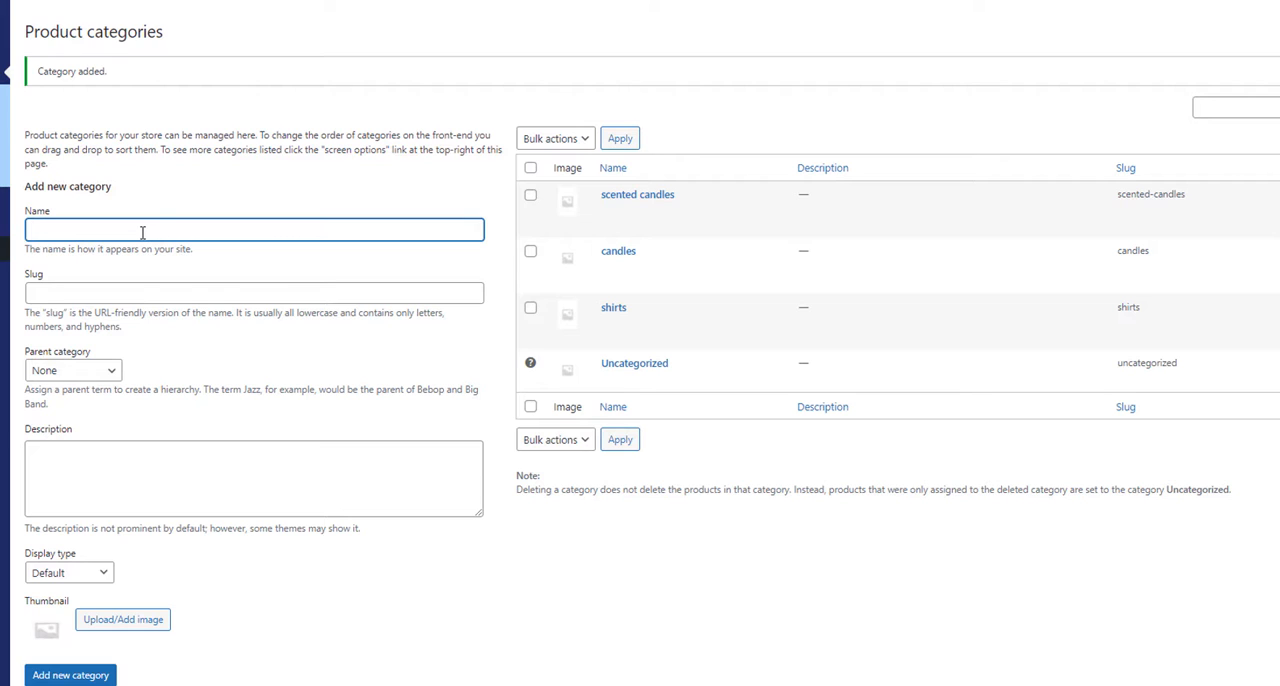
text(blouses)
key(Return)
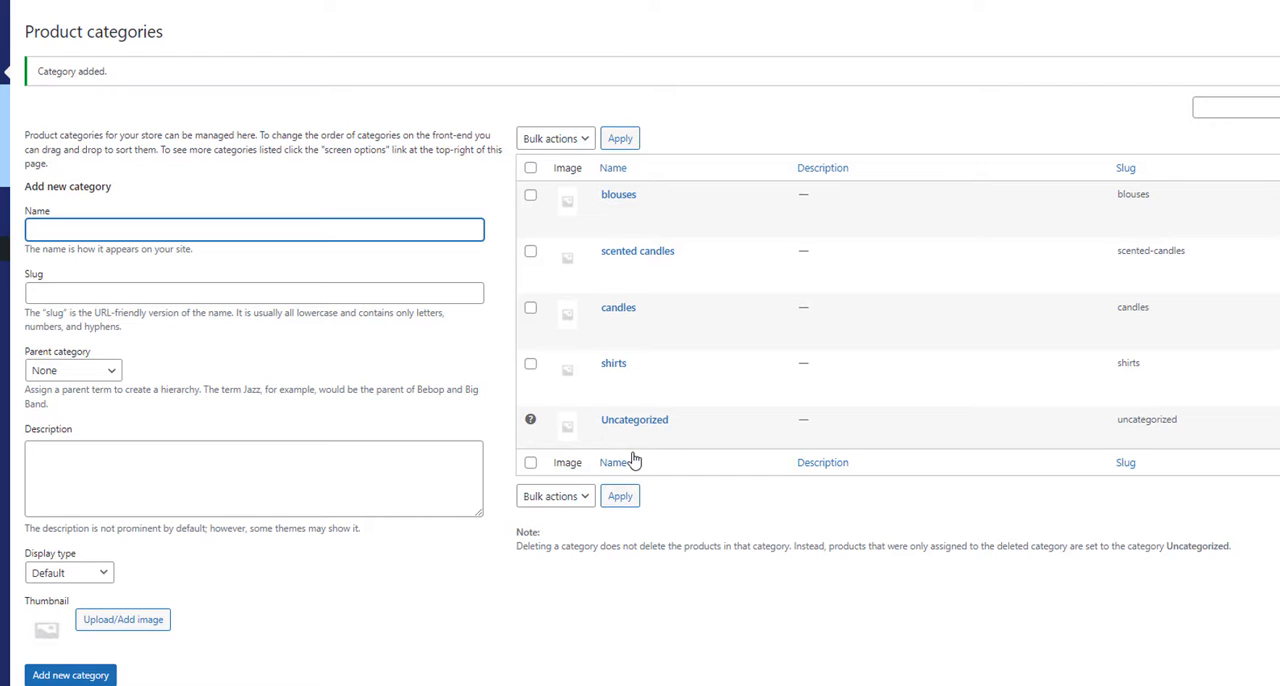
Step: Start a new product and name it "Picasso candle - black"
click(700, 117)
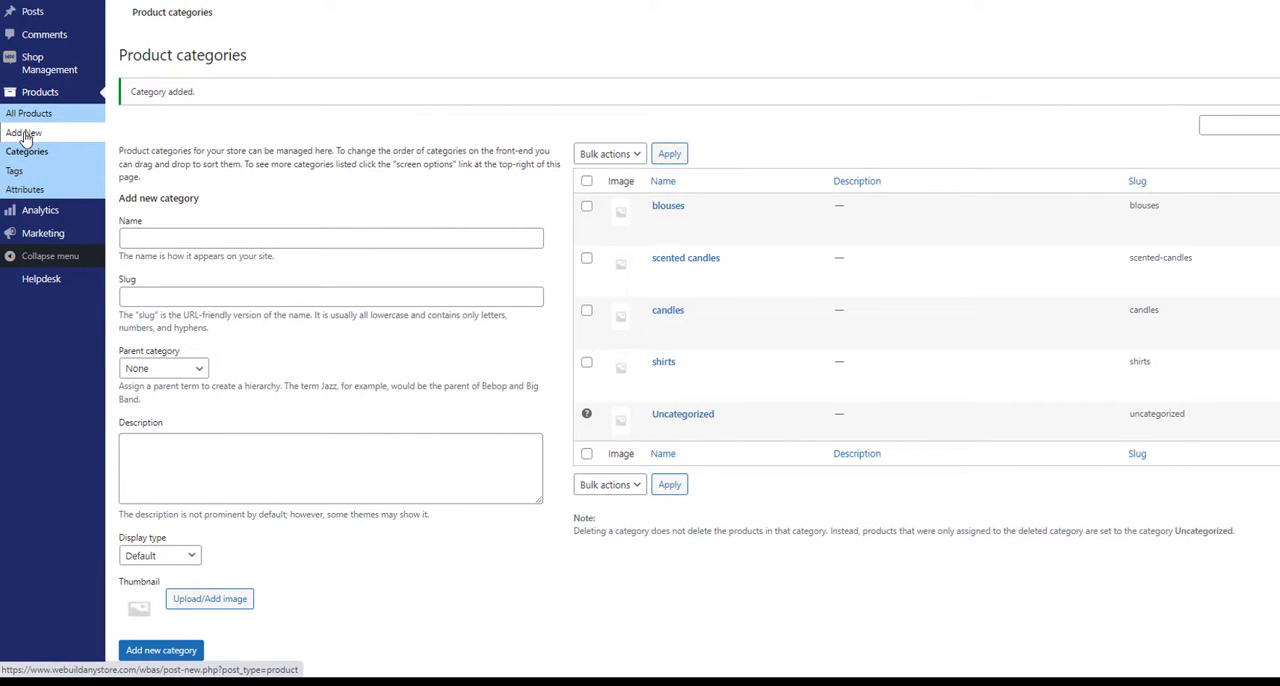
click(25, 134)
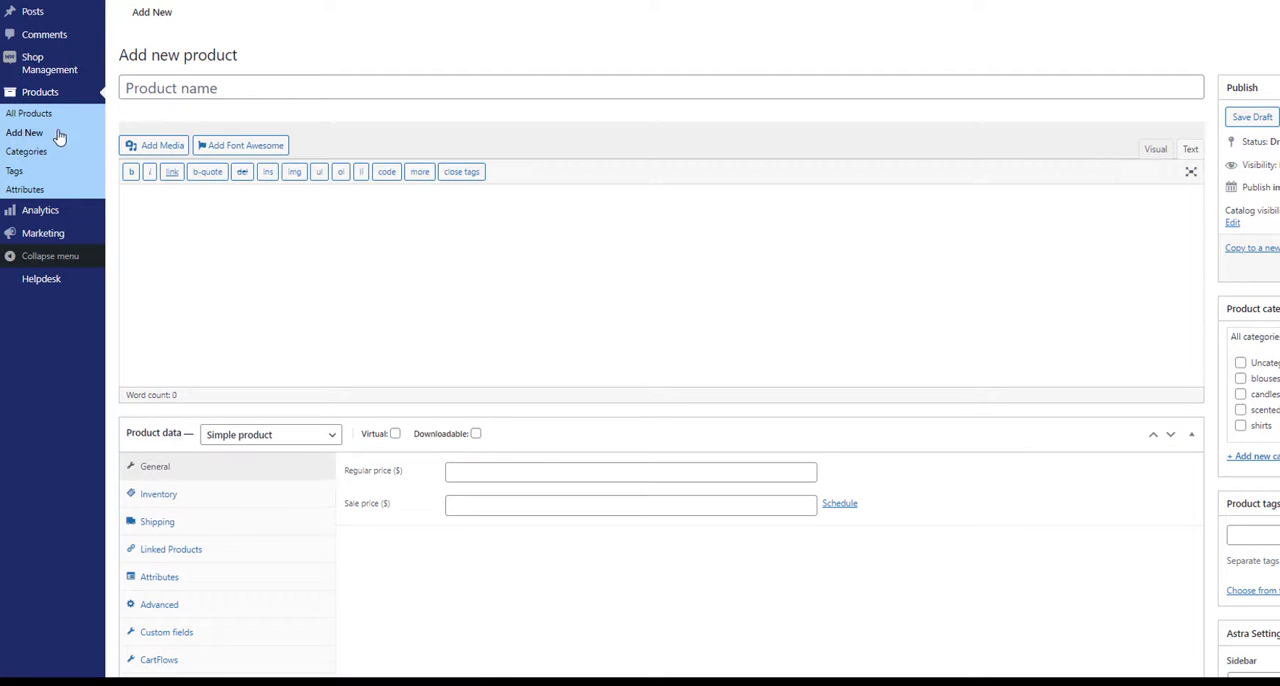
click(219, 87)
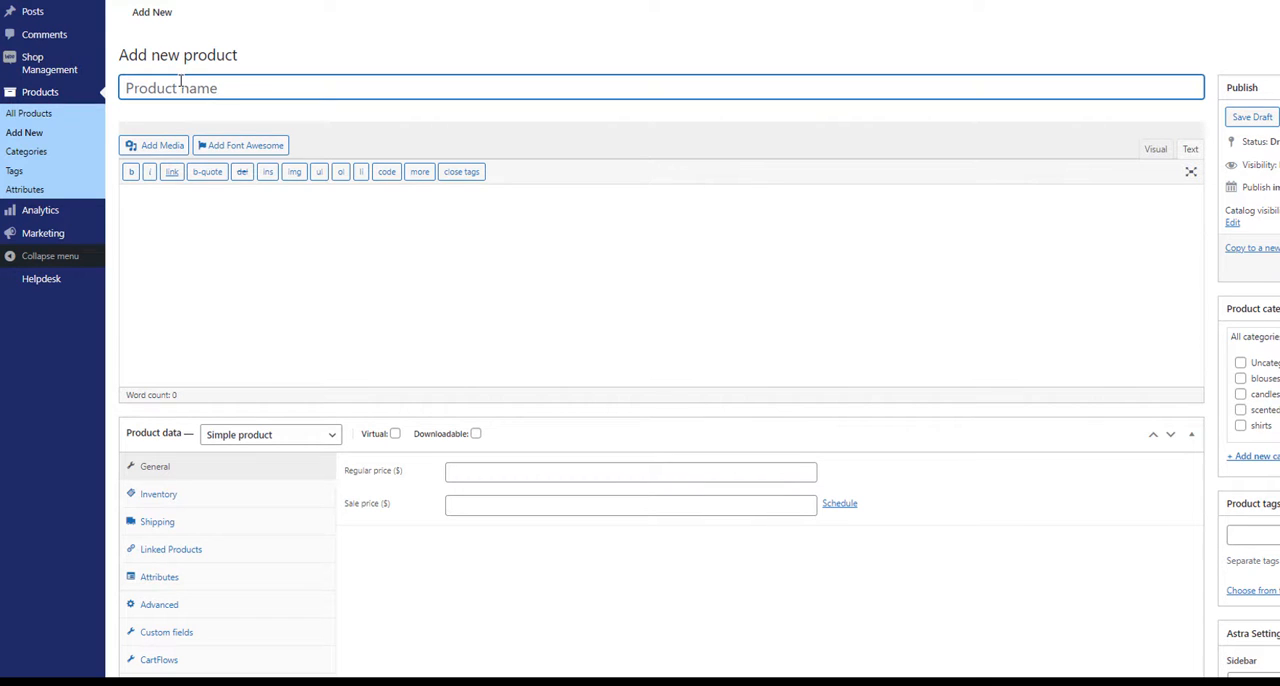
text(Picasso candle - black)
Step: Switch the product description to visual editing and paste the two-paragraph text beginning "A black gloss Picasso style candle"
click(148, 203)
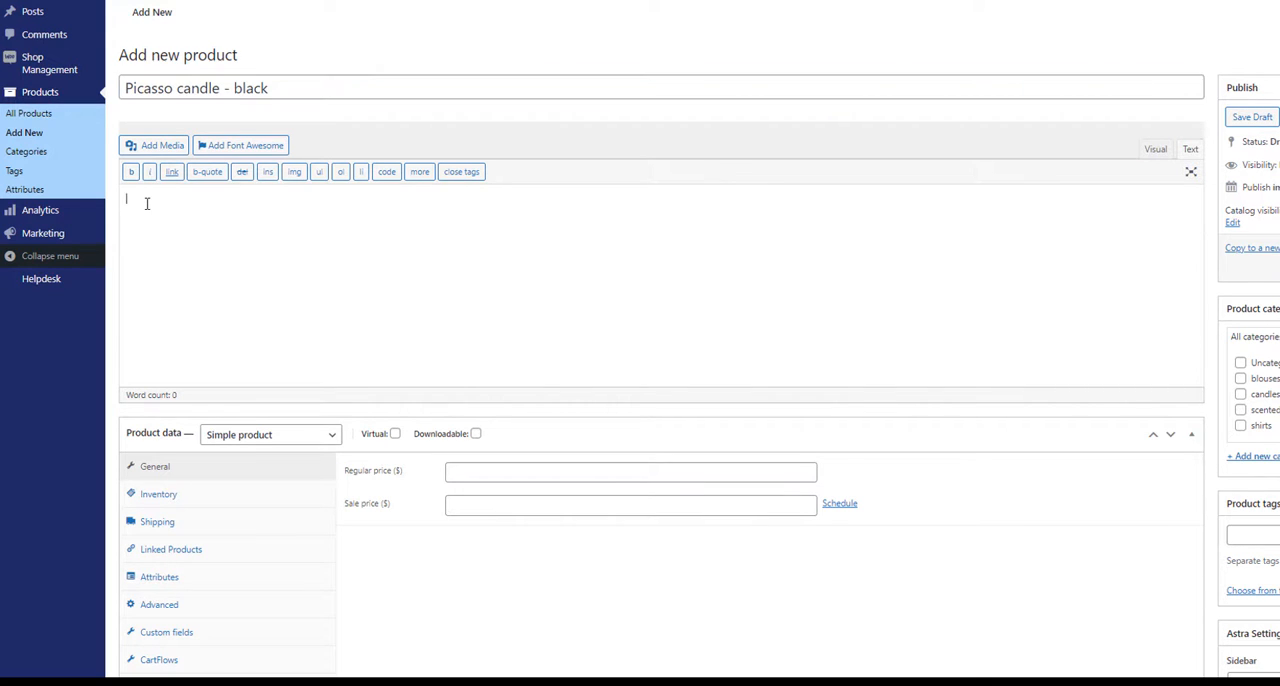
click(1158, 151)
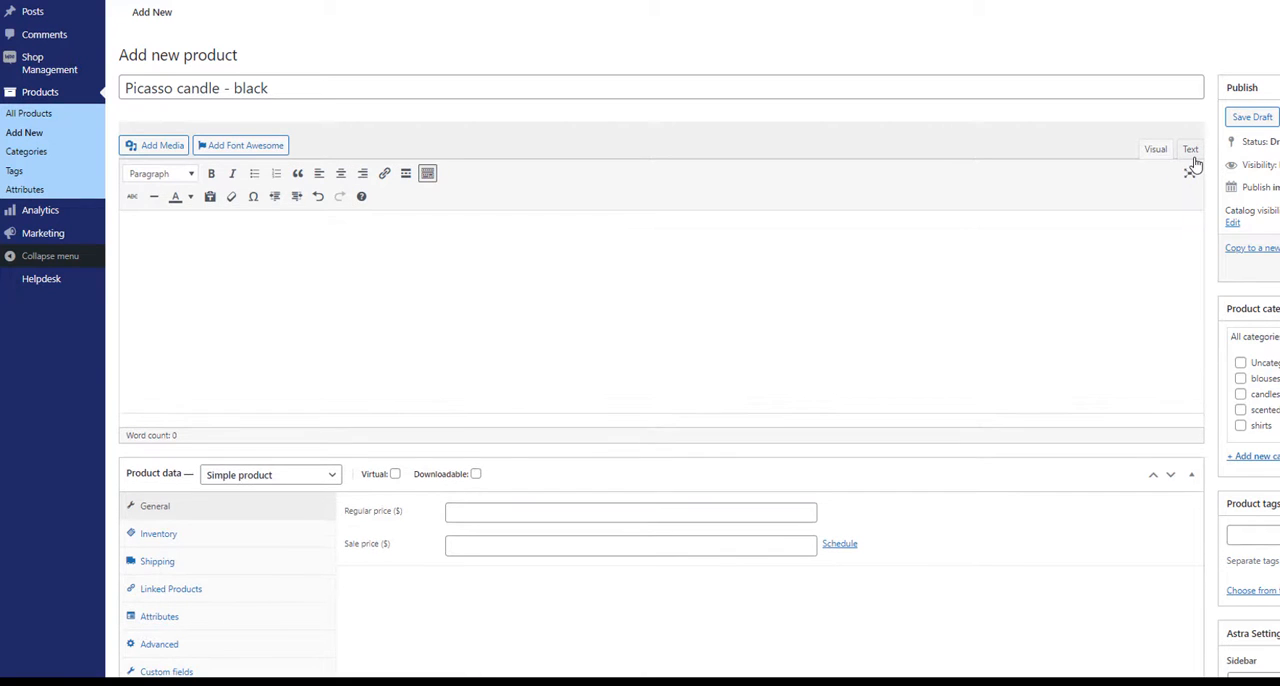
click(1190, 152)
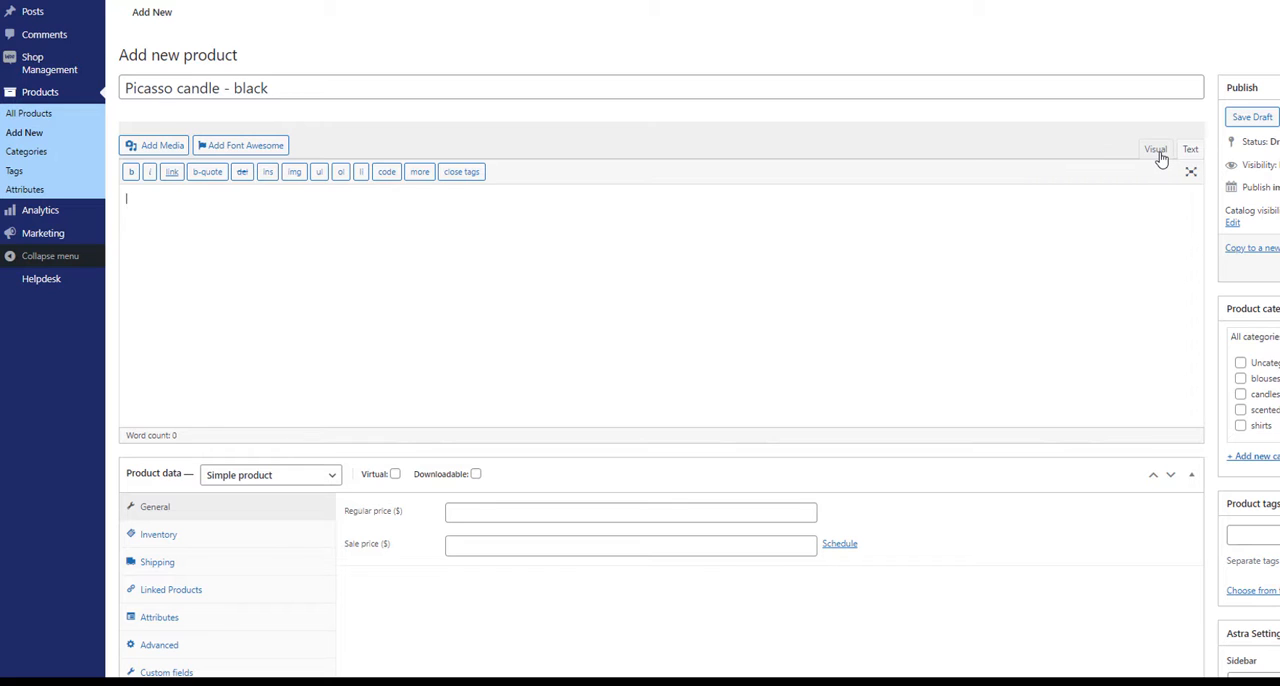
click(1156, 150)
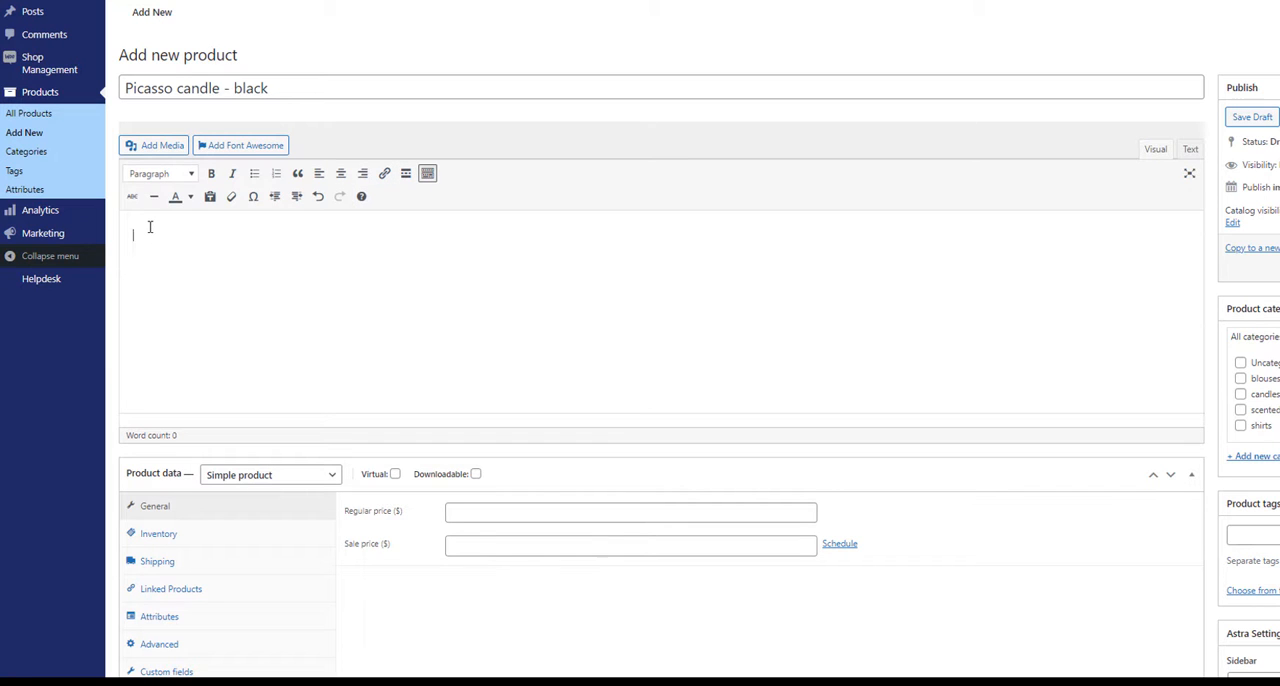
text(A black gloss Picasso style candle in a number of colurs  and various scents topped.  The candles are hand poured by us and made with soy wax.  The candles see animal cruelty free and vegan friendly. The glass is stunning and very decorative All product dimensions are detailed in the category page.  These candles are long burning and stunning and are available in cotton and wood wicks.)
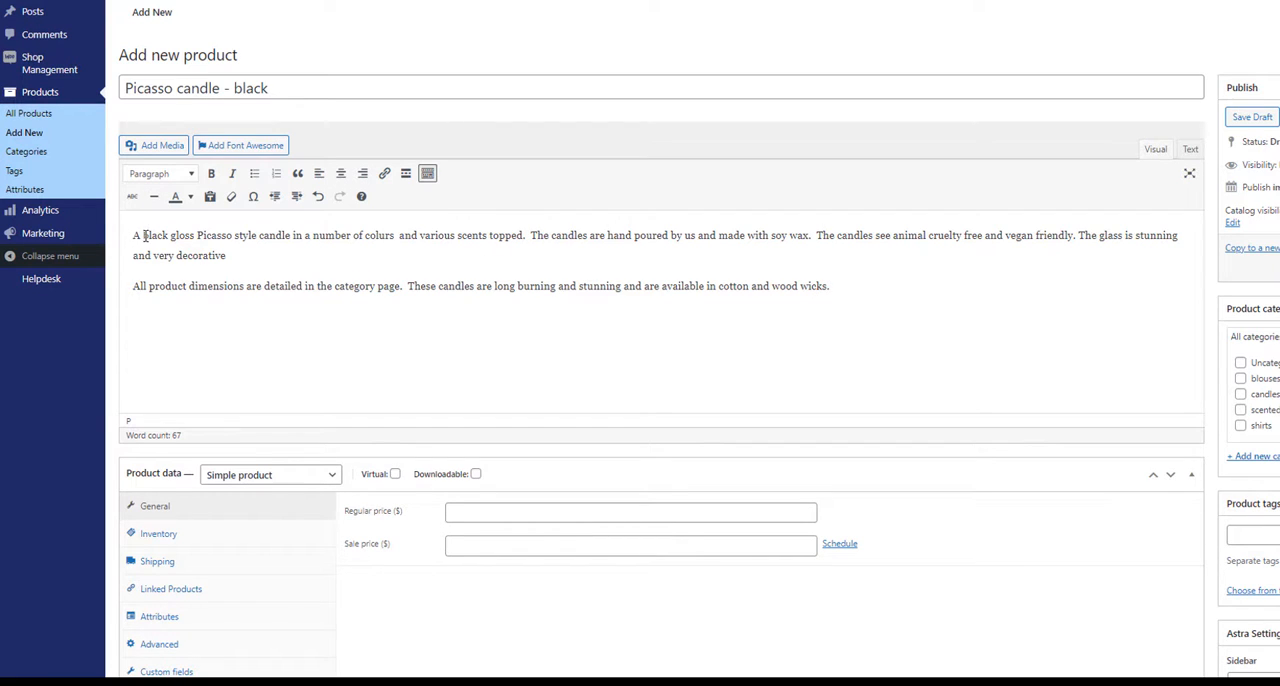
Step: Make the opening words "A black gloss Picasso style" of the product description bold
drag(257, 236, 131, 234)
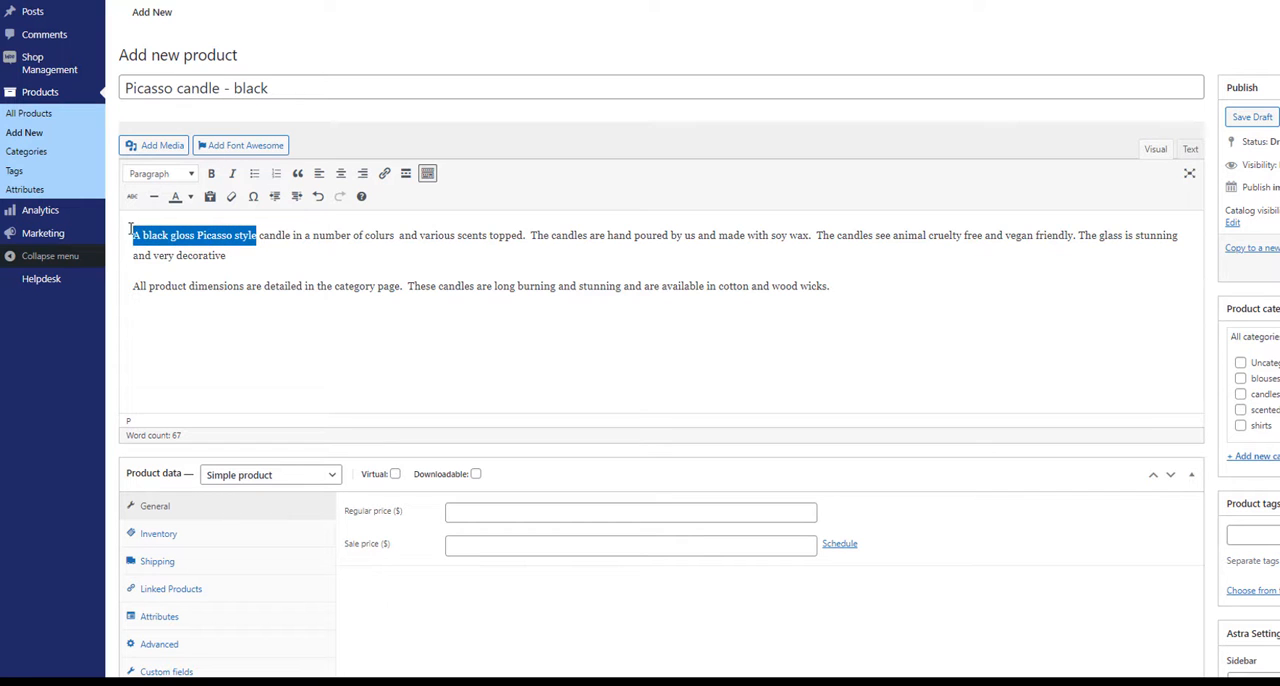
click(211, 174)
click(366, 247)
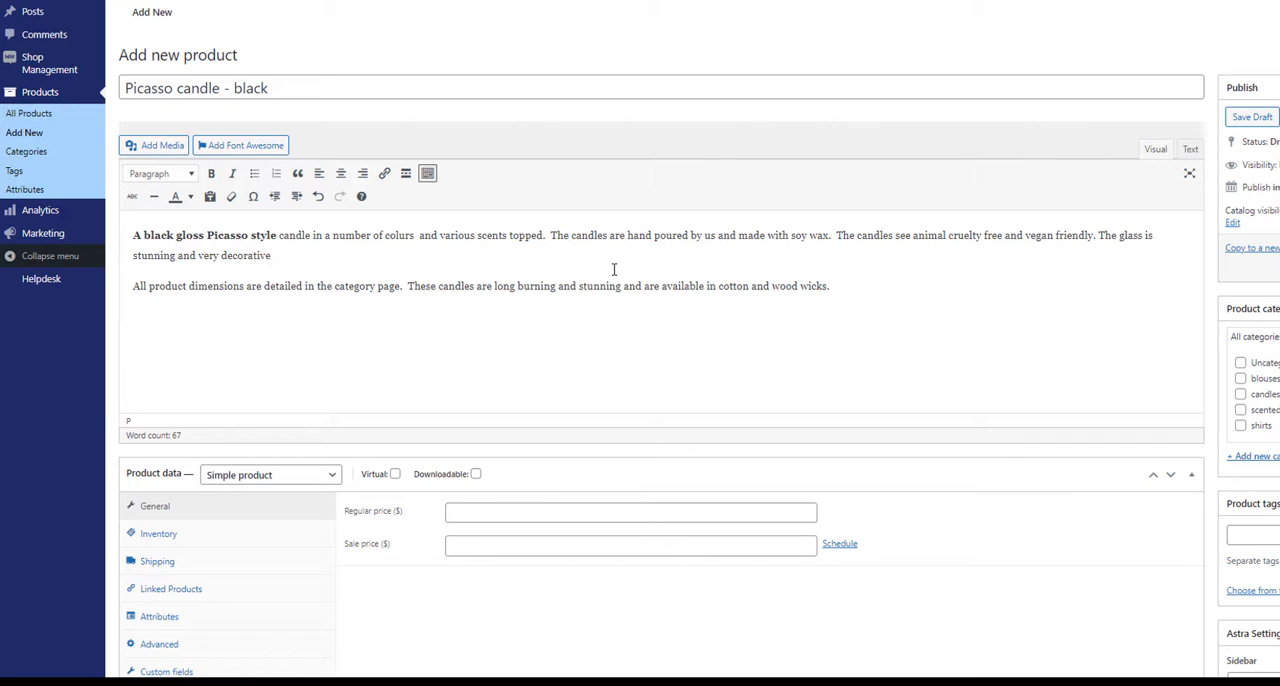
Step: Set the product type of the new candle to Variable product
scroll(614, 269, down, 1)
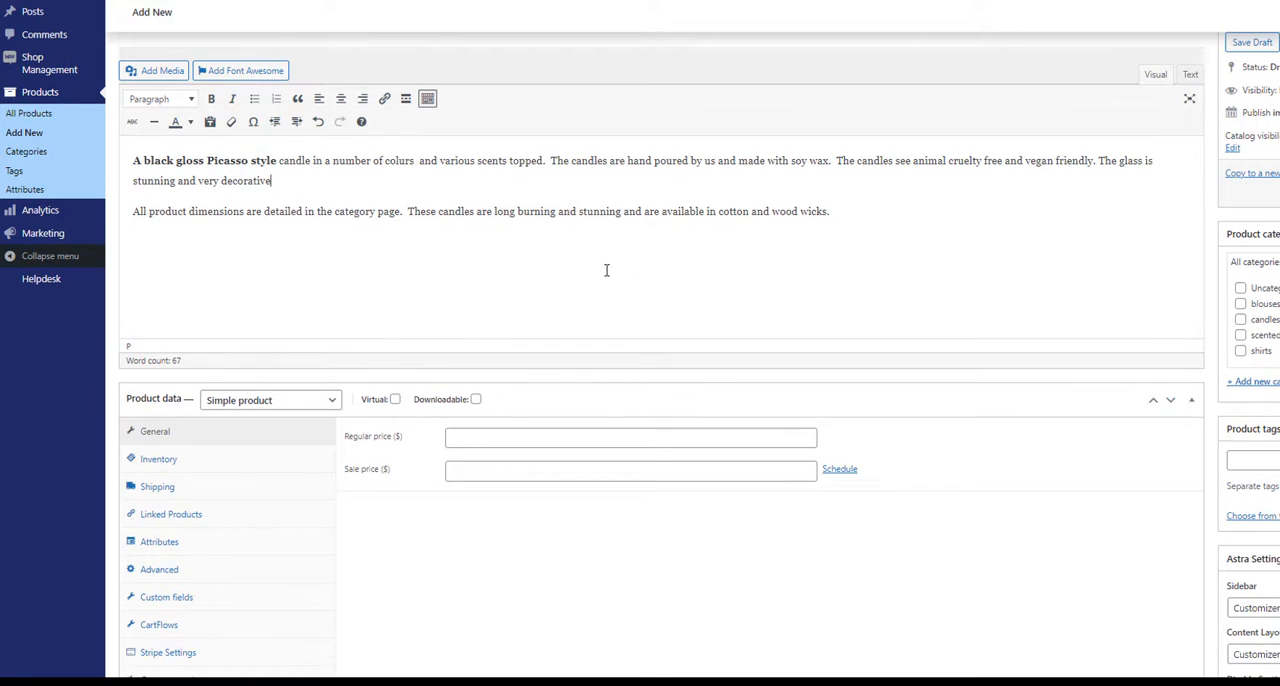
scroll(590, 266, down, 2)
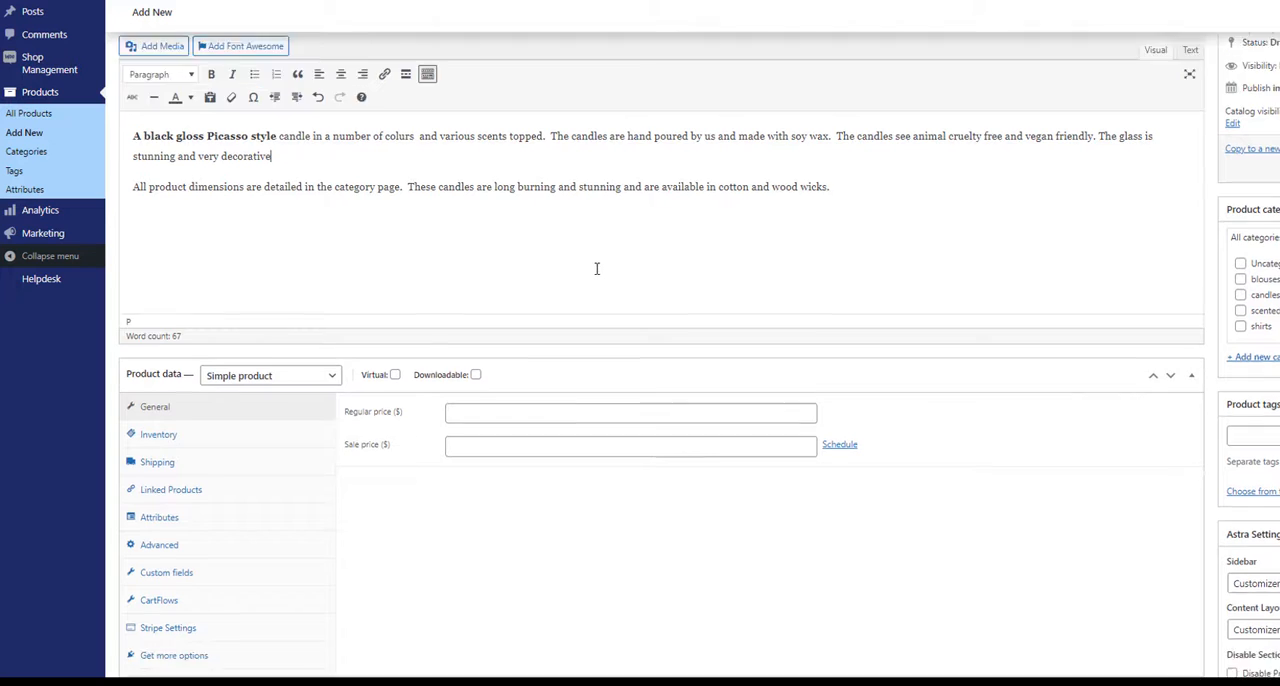
scroll(592, 250, down, 2)
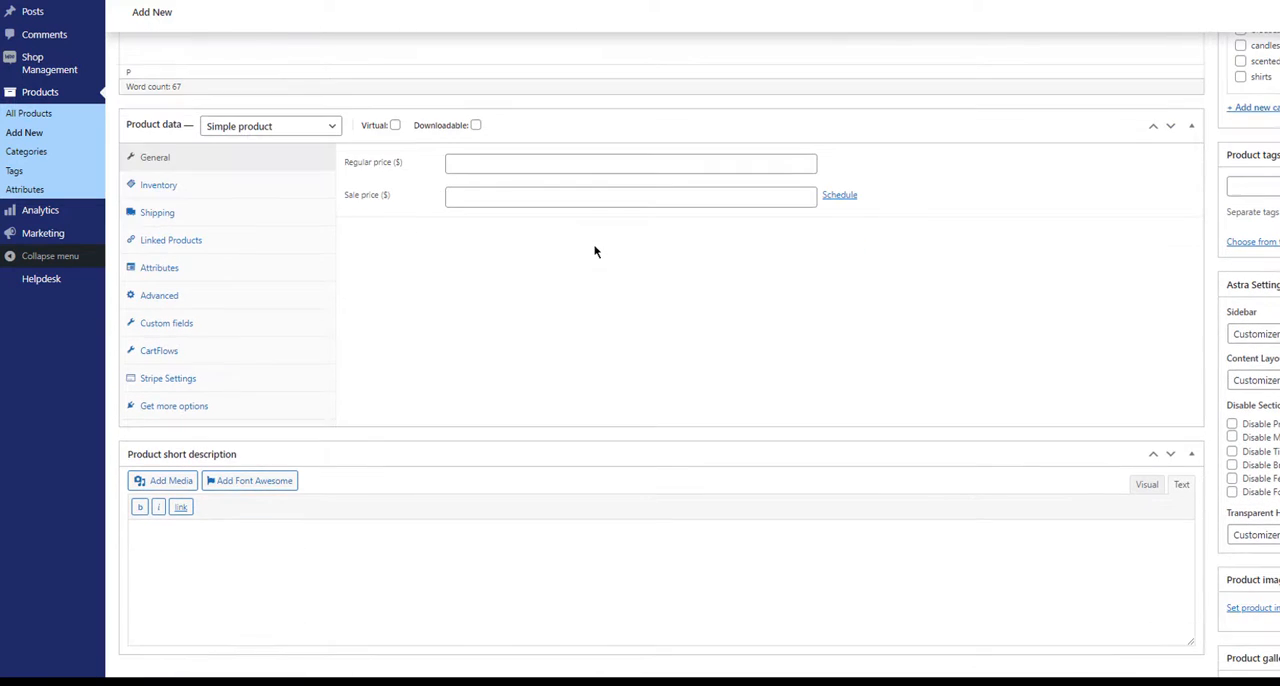
scroll(592, 250, up, 2)
scroll(549, 148, down, 1)
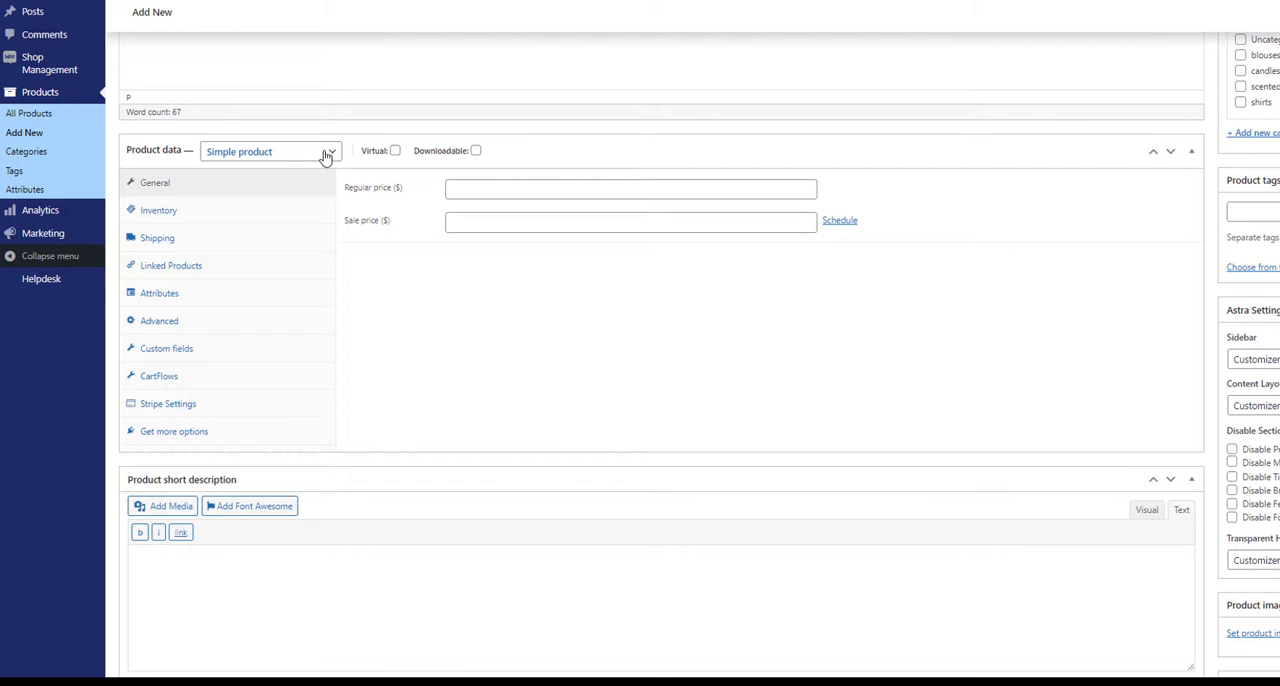
click(325, 157)
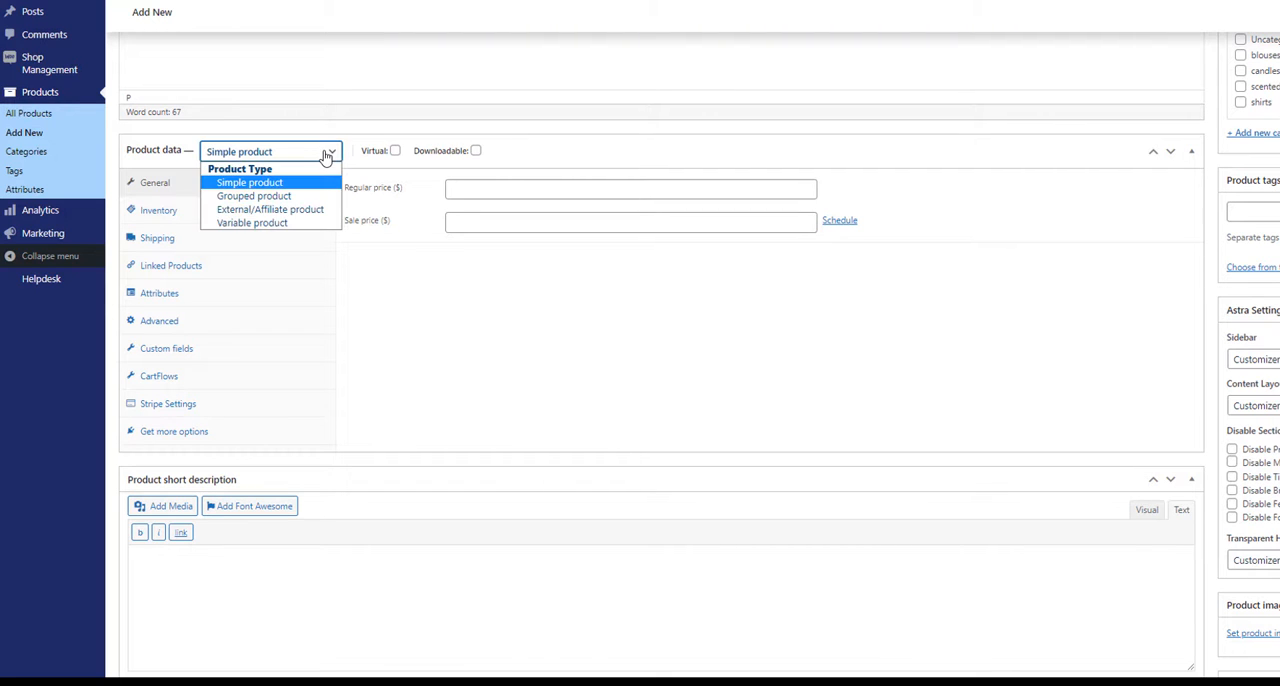
click(279, 225)
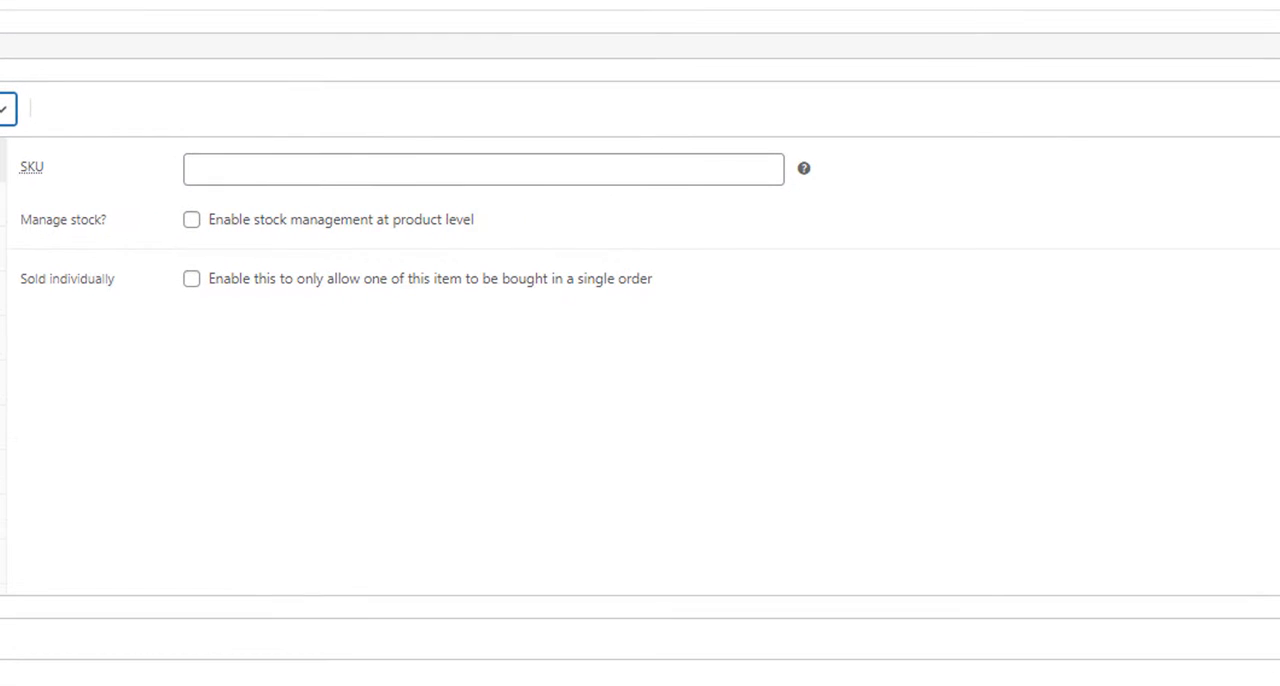
Step: Enter candle1324 as the product's SKU
click(280, 166)
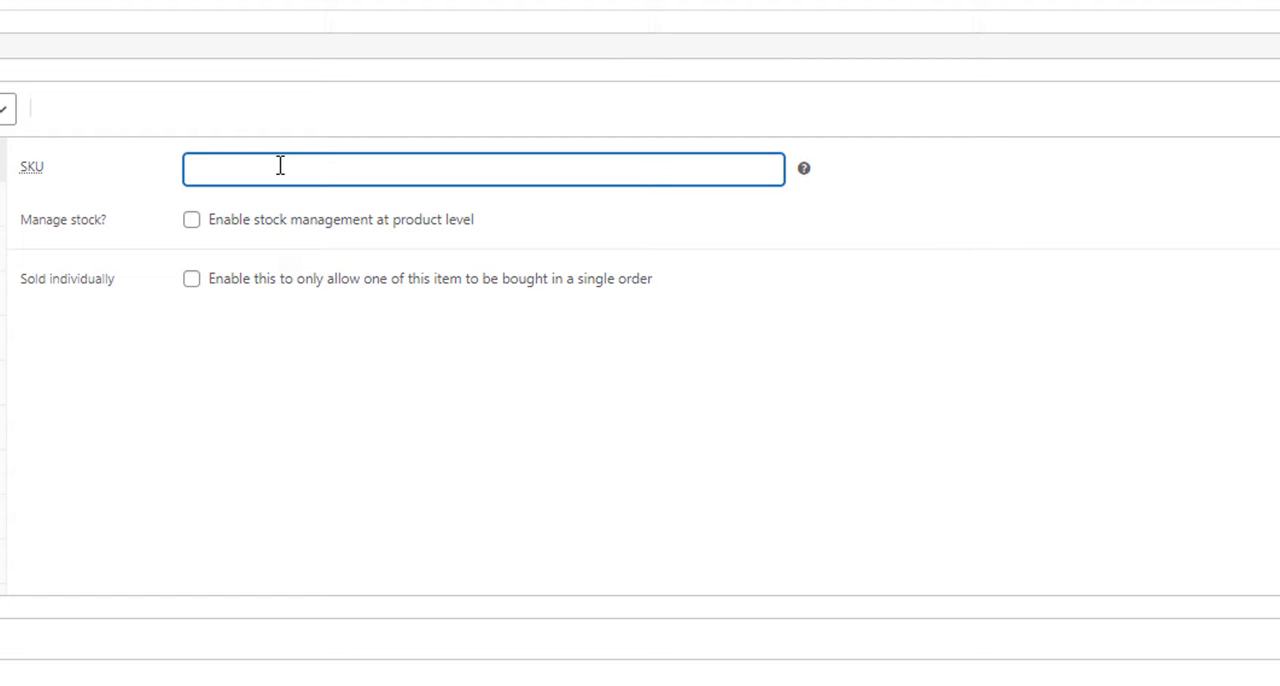
text(can)
text(dle1324)
Step: Enable stock management at product level and set the stock quantity to 50
click(195, 222)
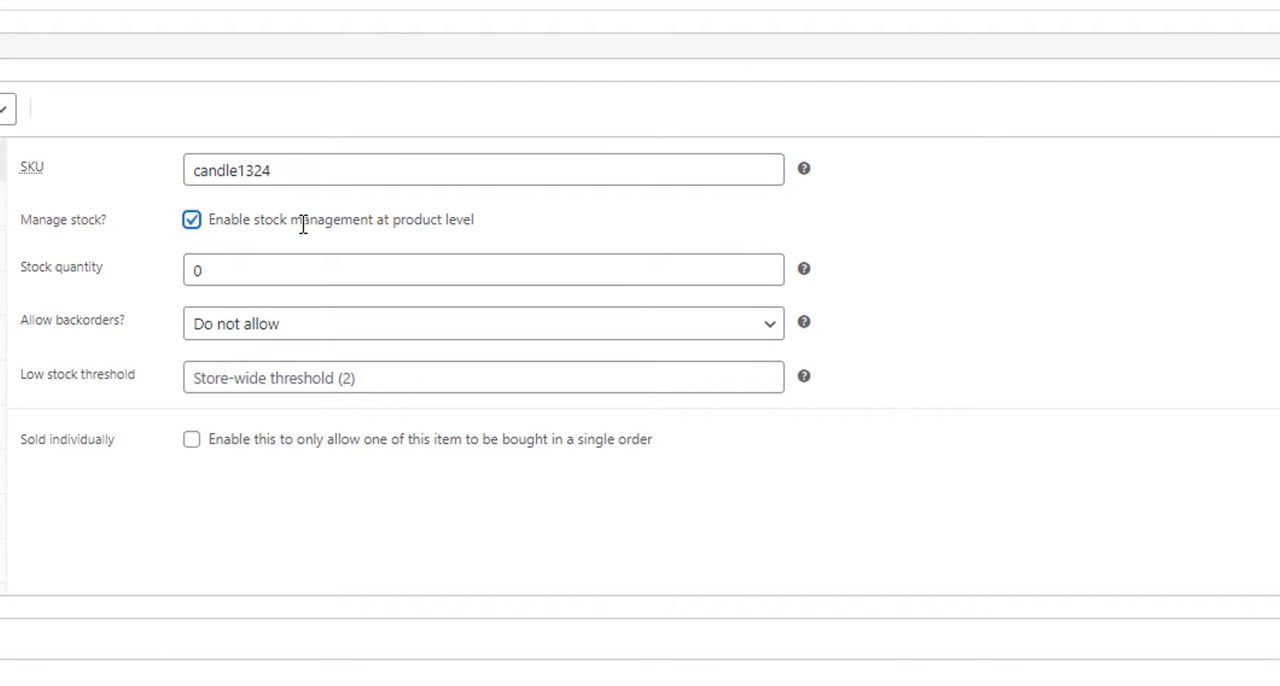
drag(259, 271, 192, 272)
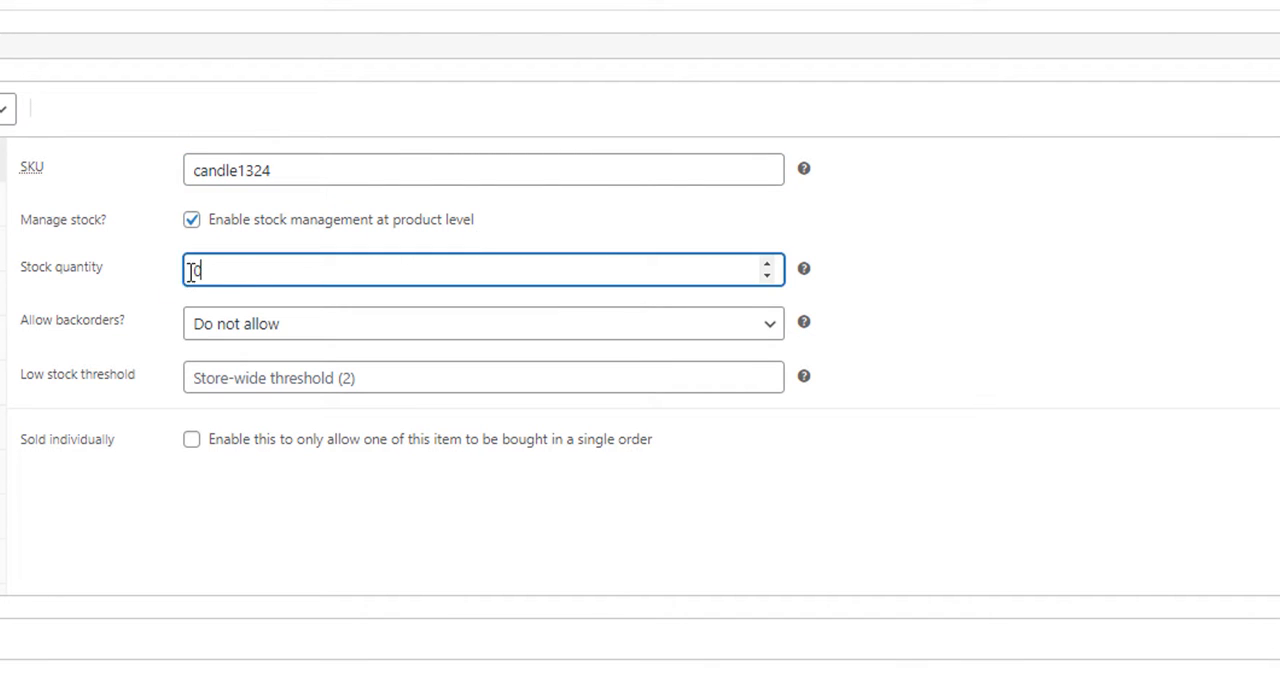
text(50)
click(300, 335)
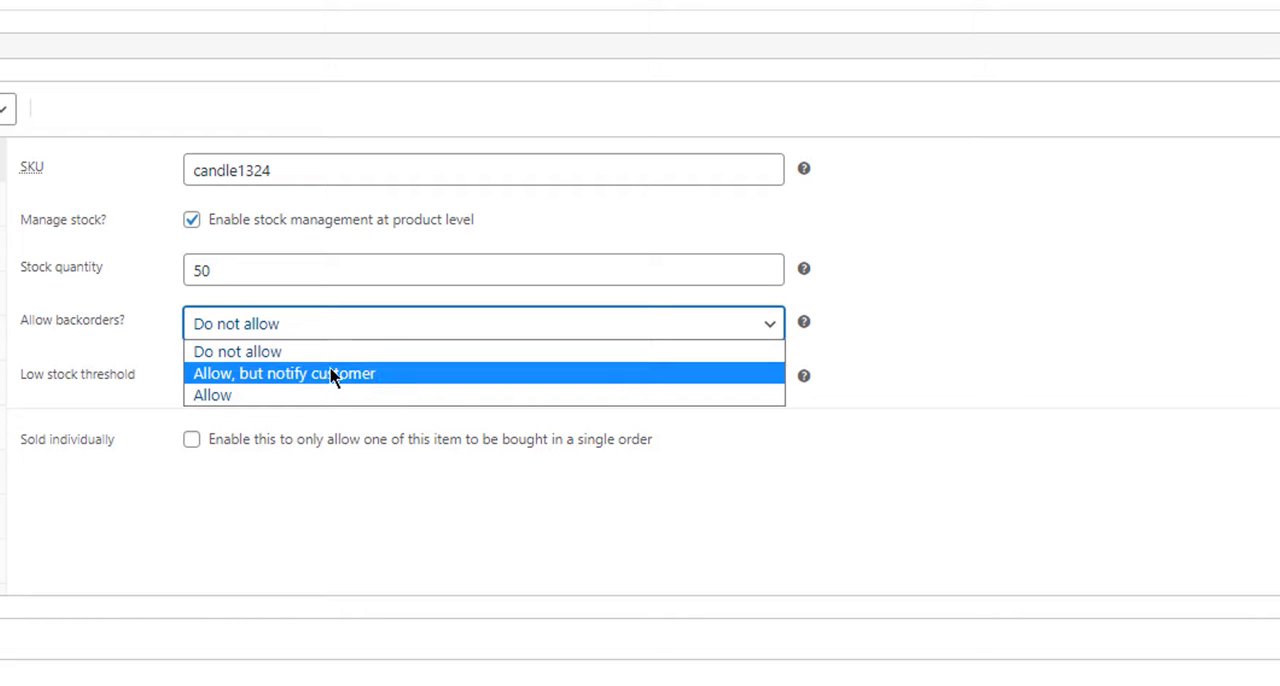
click(140, 336)
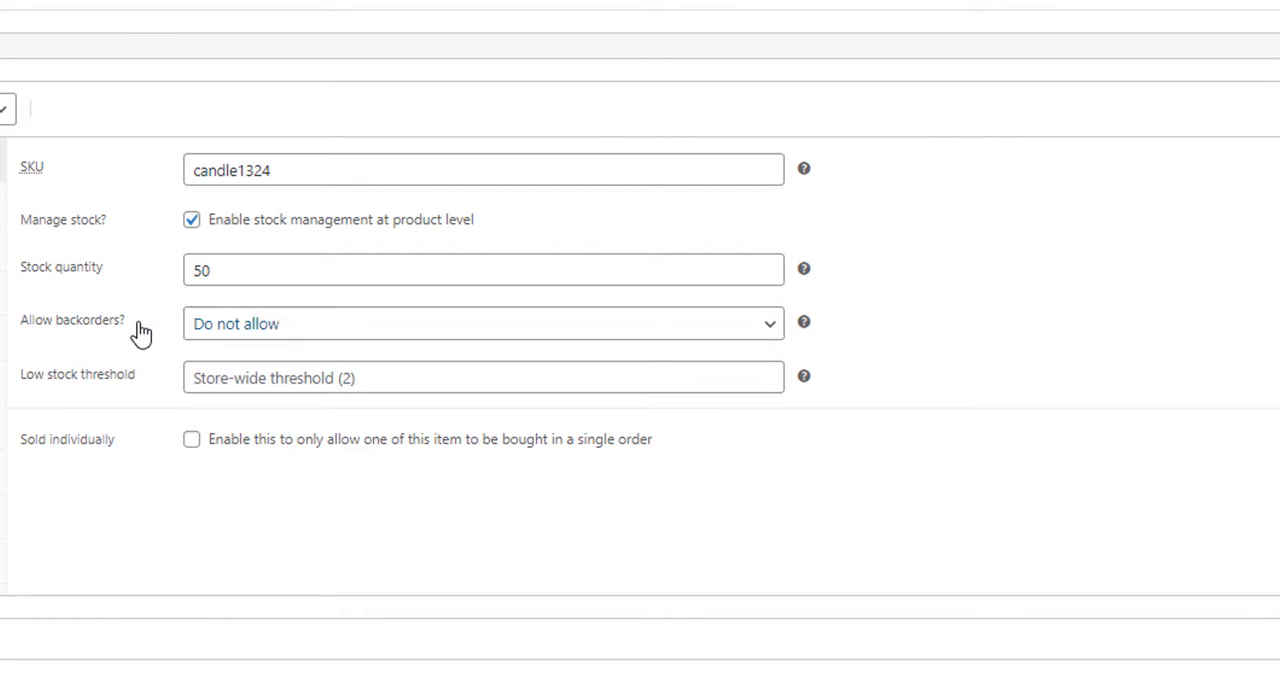
Step: Set the product's low stock threshold to 5
click(396, 385)
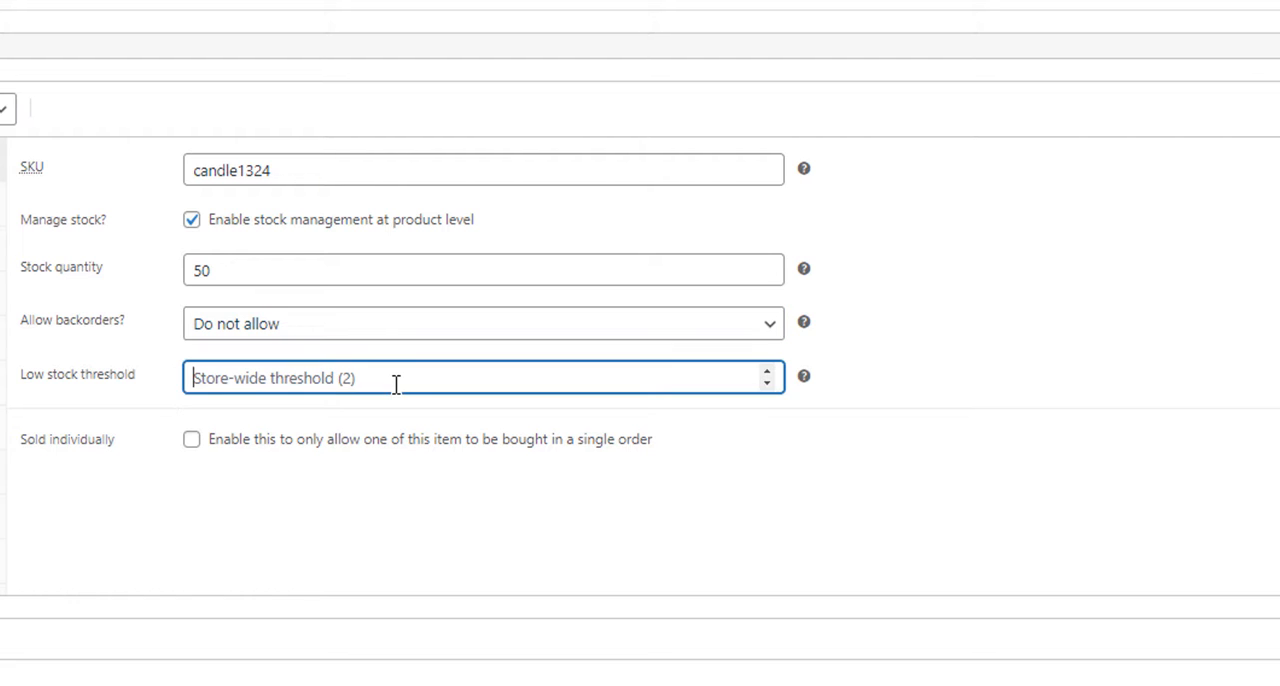
click(765, 371)
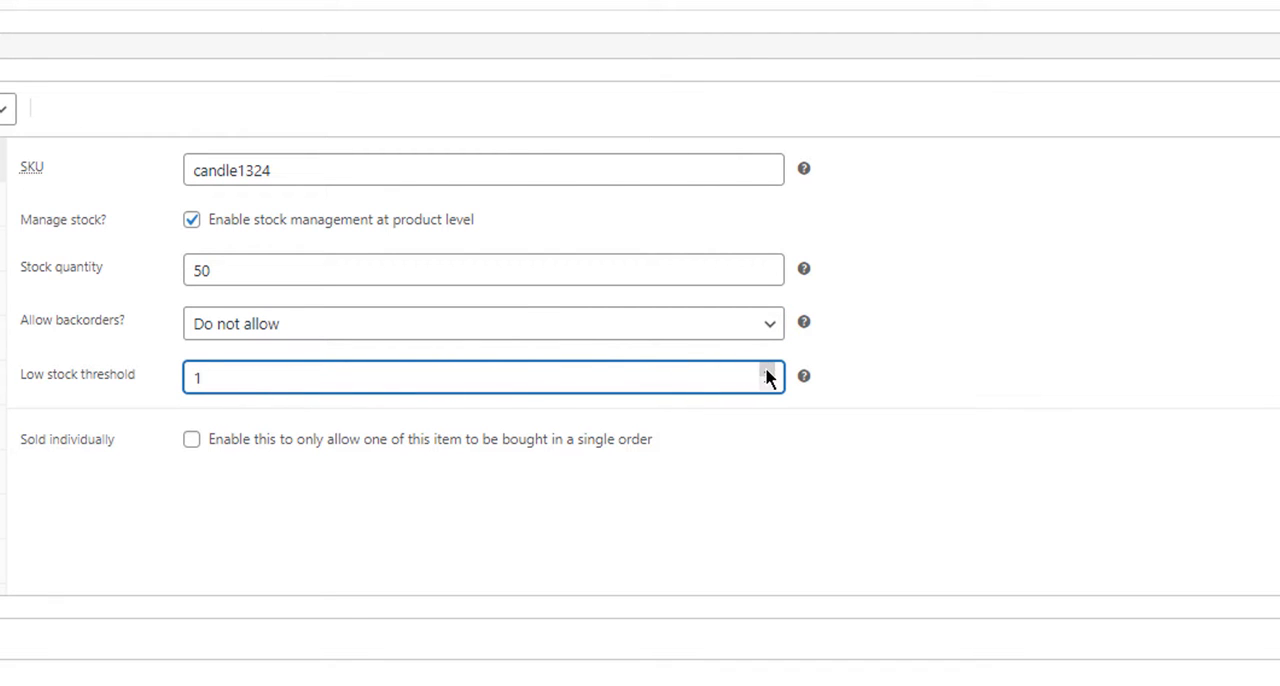
click(767, 371)
click(767, 371)
click(767, 371)
click(767, 371)
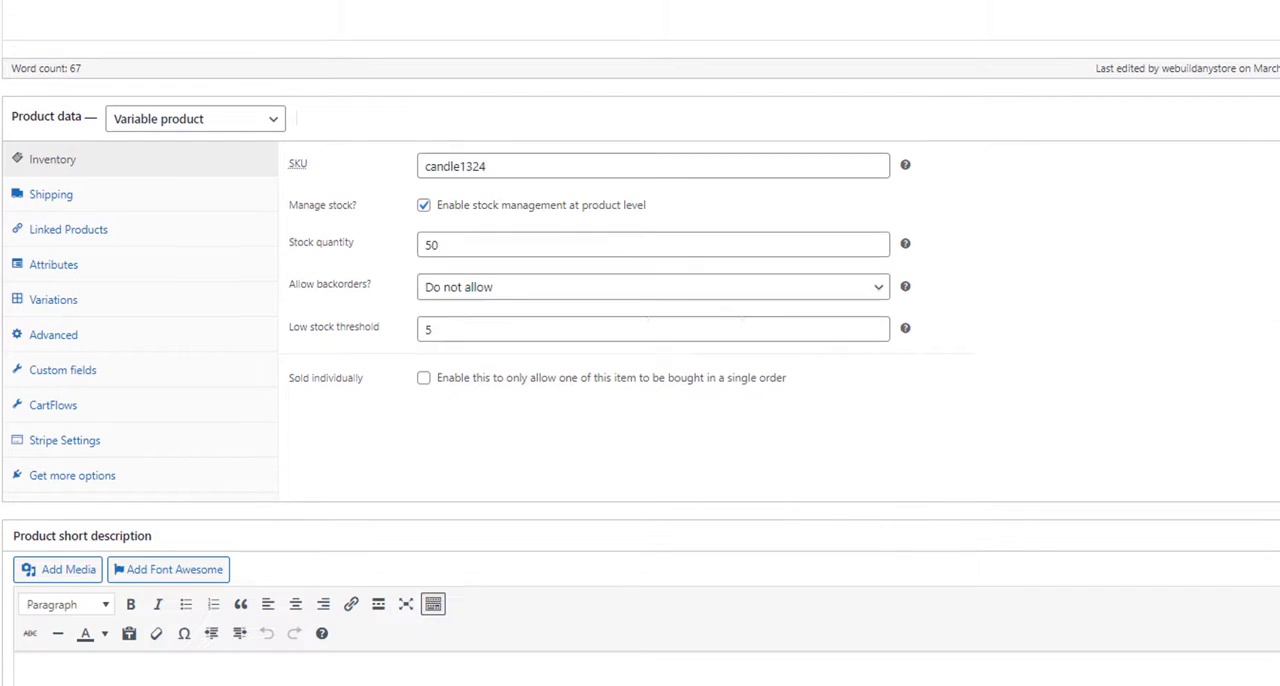
Step: Add the existing Scent and colour attributes to the product
click(50, 194)
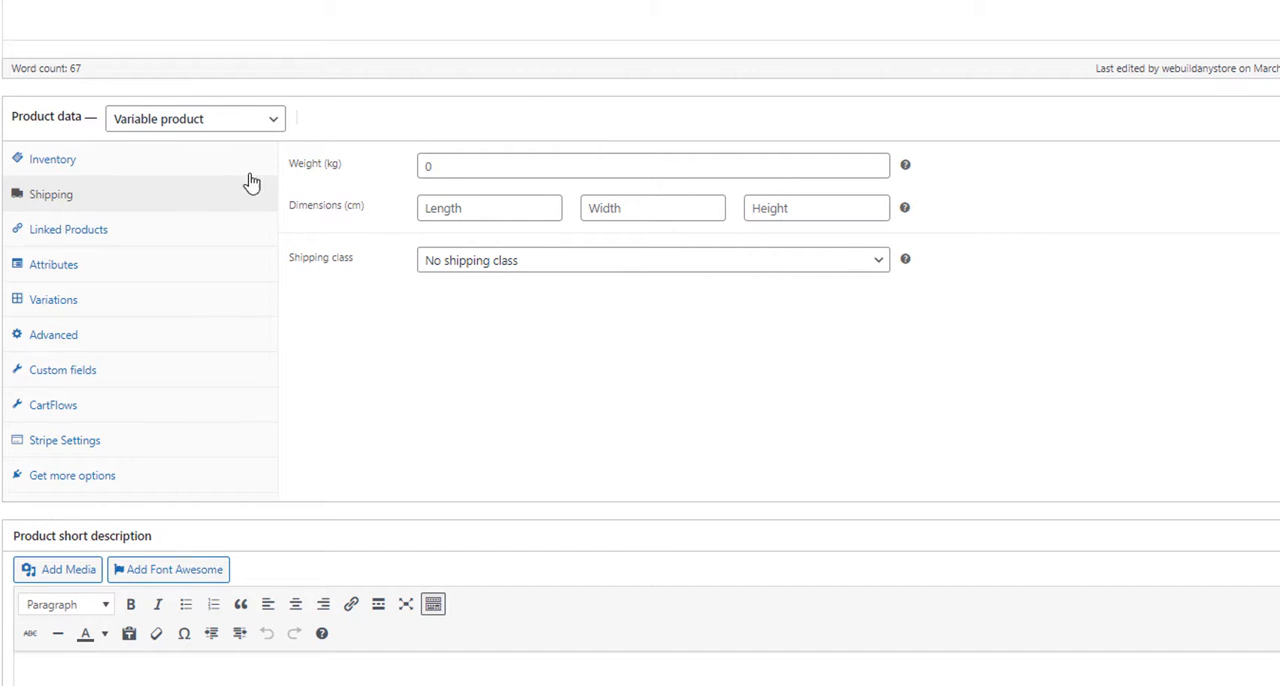
click(78, 232)
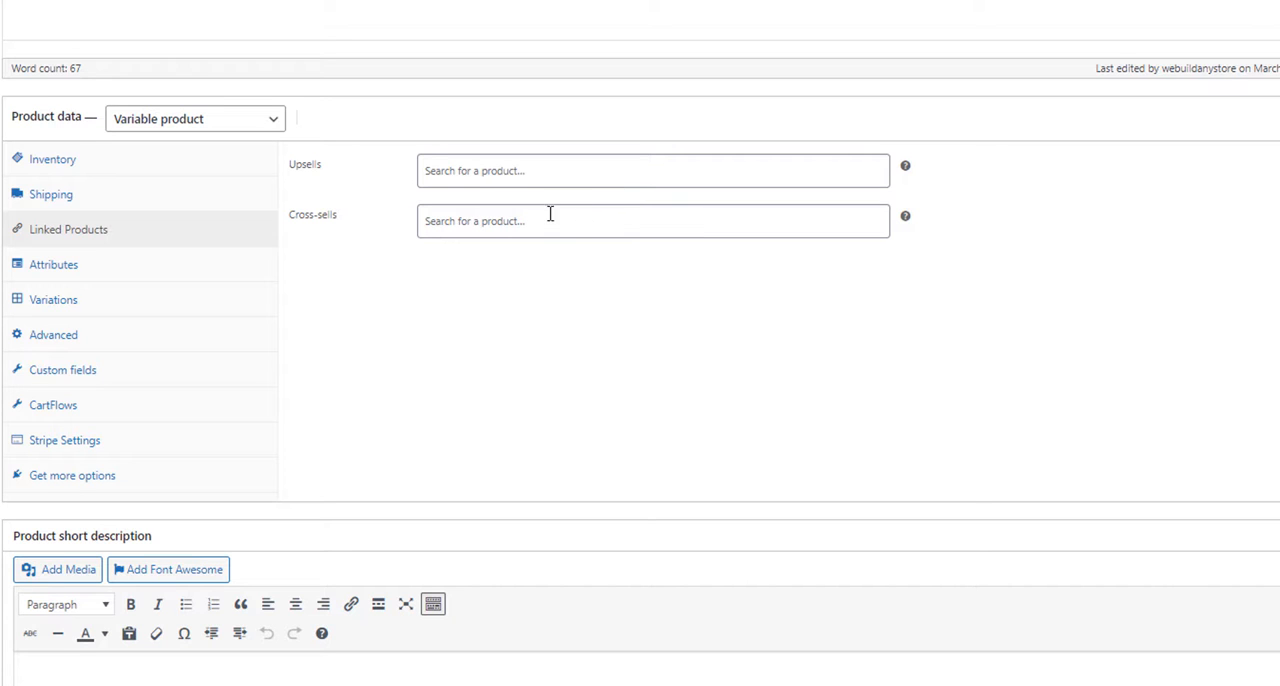
click(60, 271)
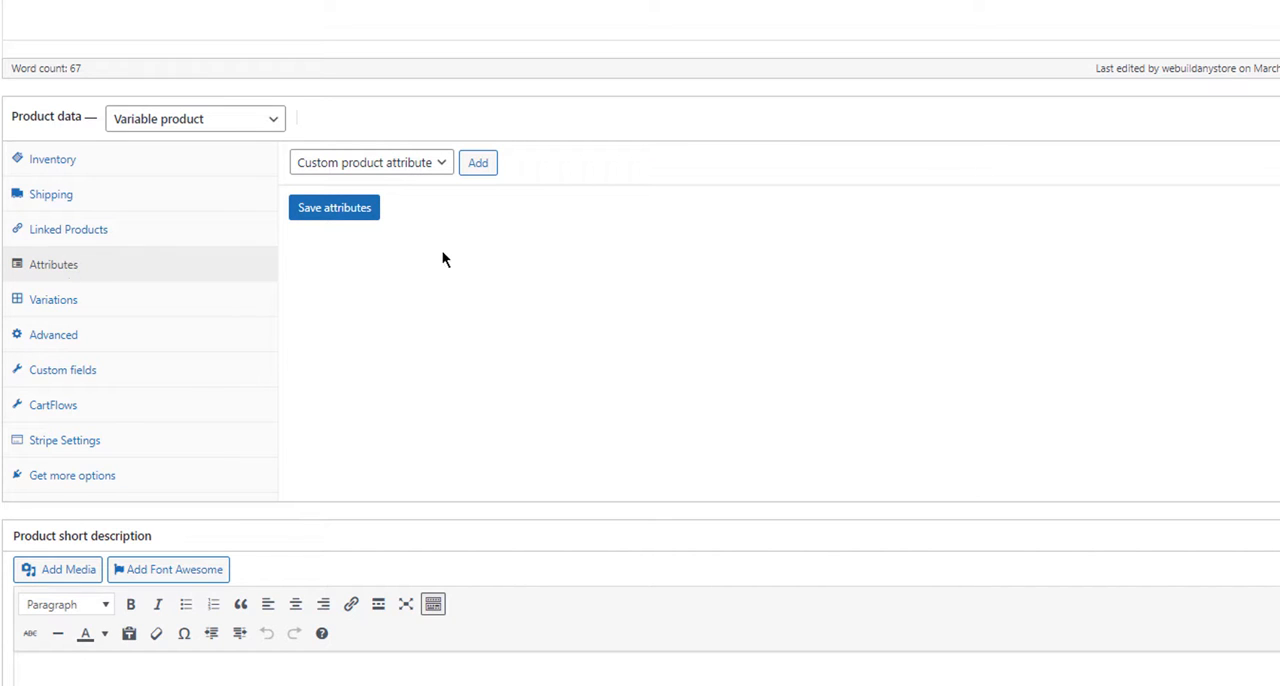
click(441, 166)
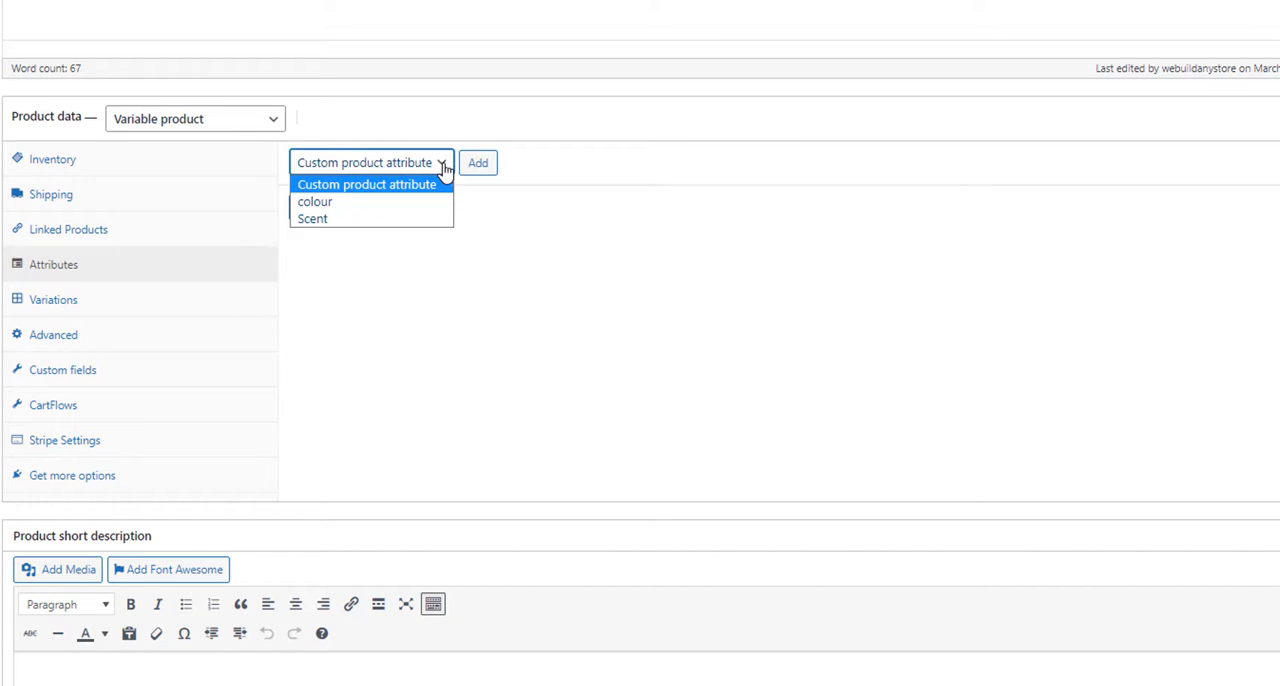
click(374, 219)
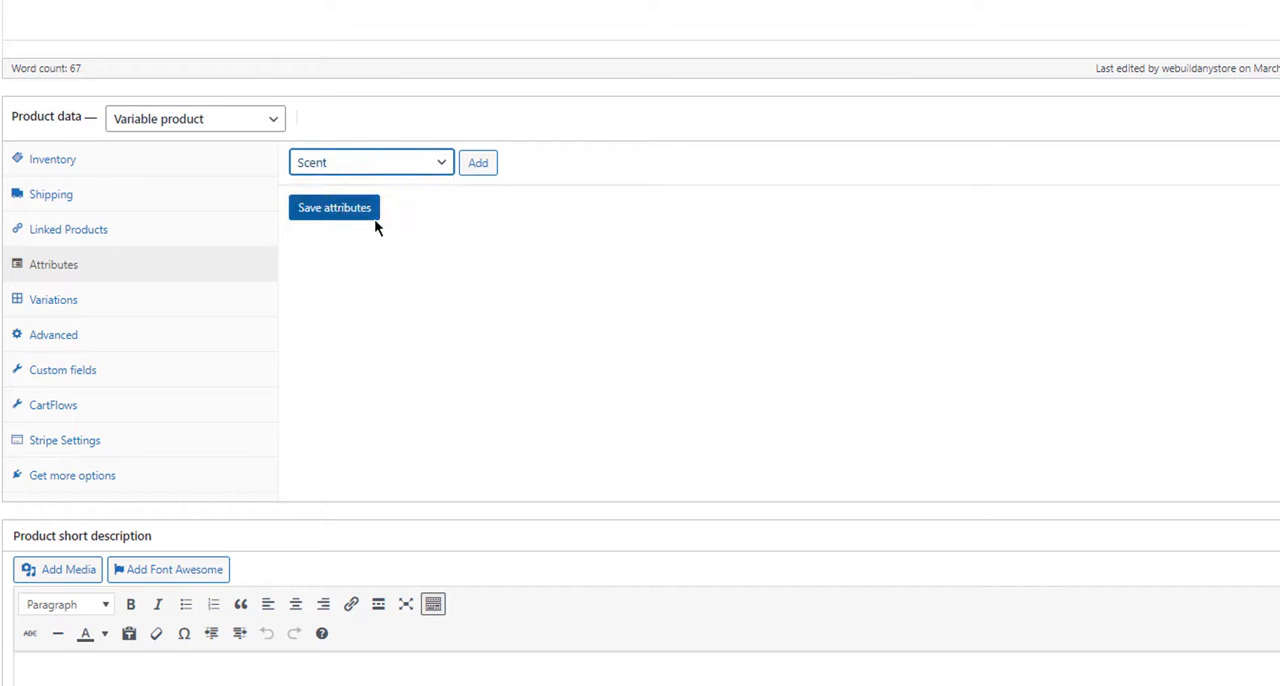
click(478, 163)
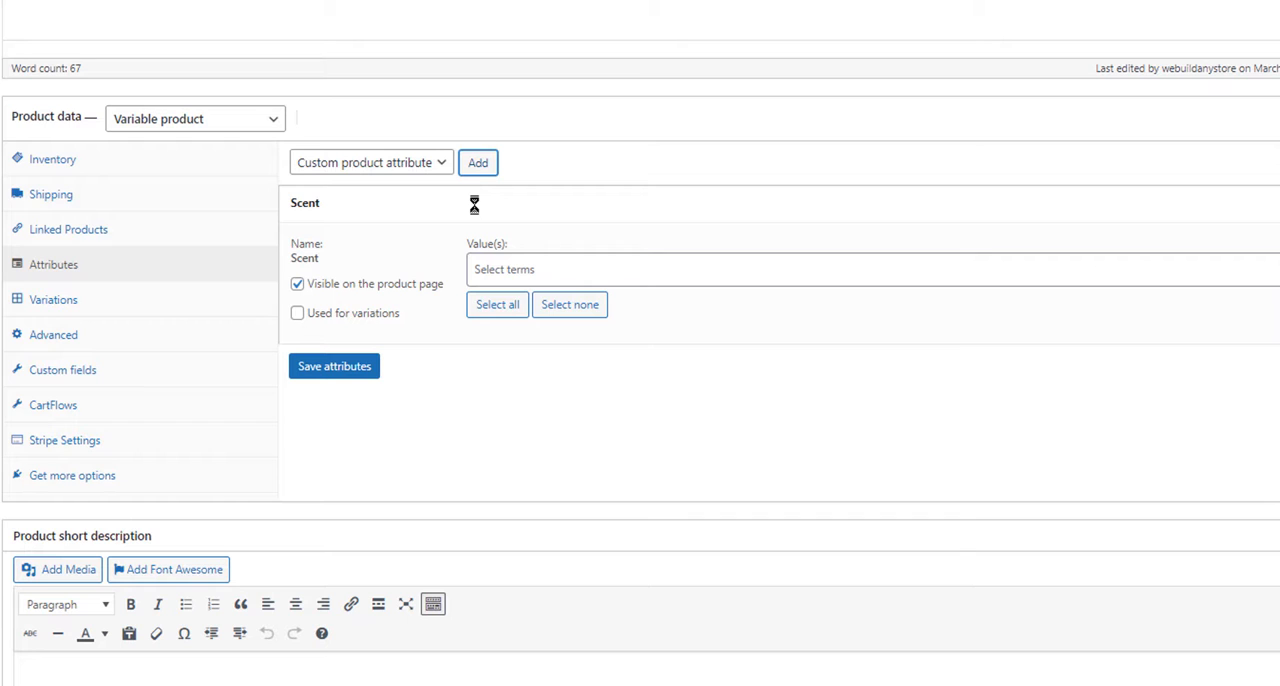
click(418, 171)
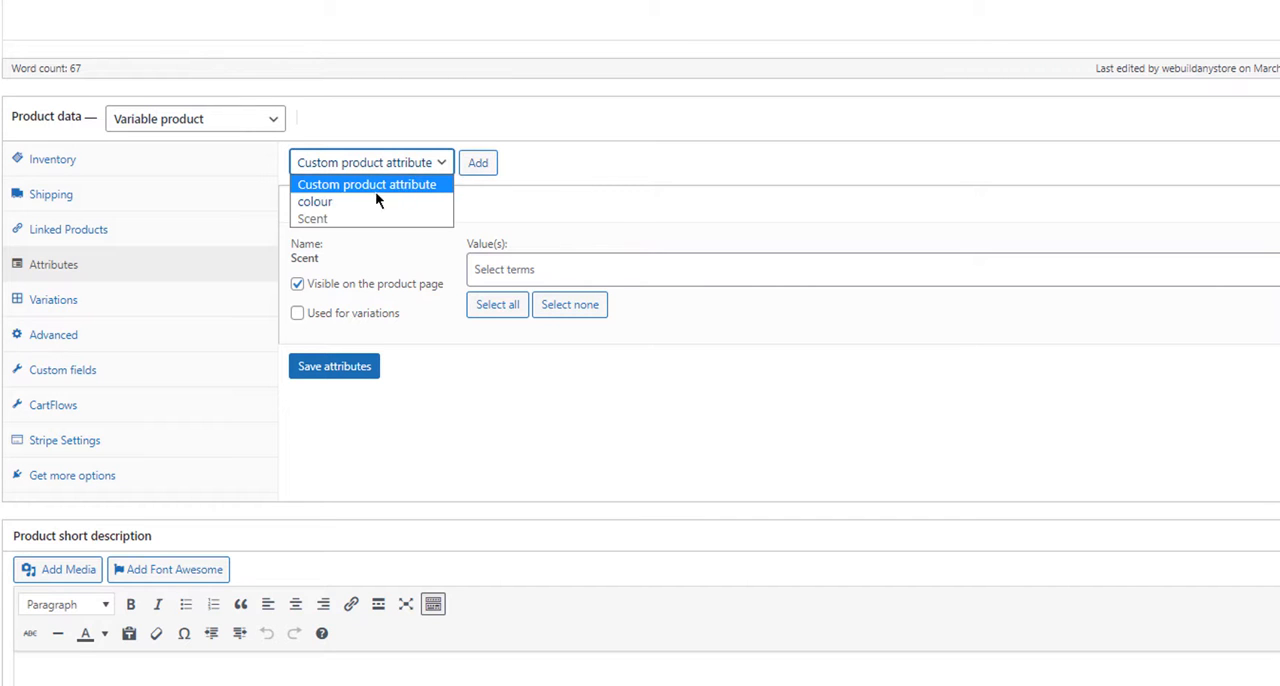
click(358, 199)
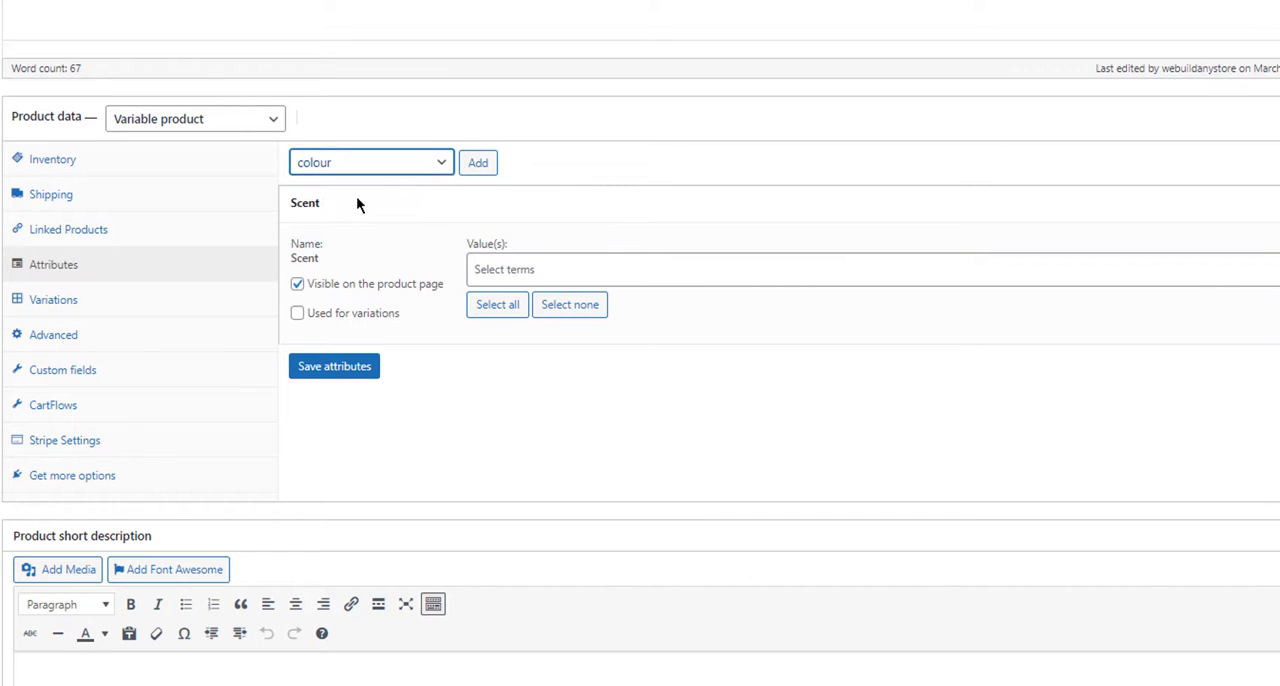
click(486, 170)
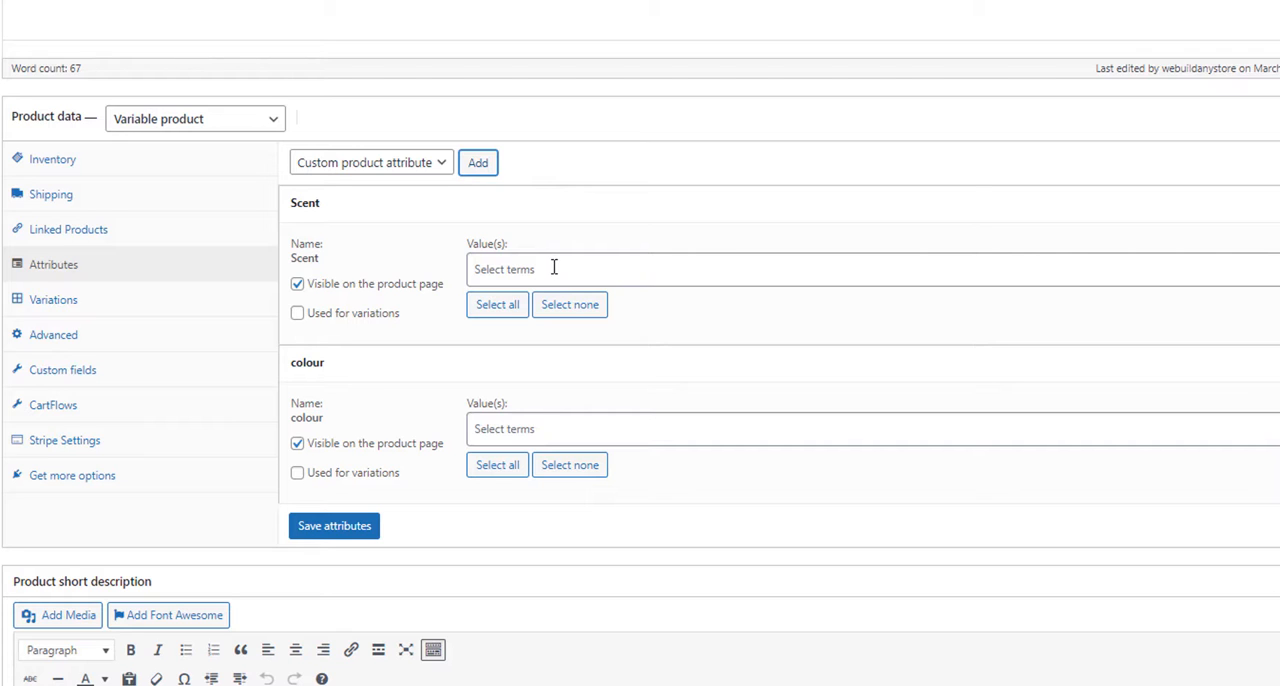
Step: Mark Scent and colour as used for variations, include all of their values, and save the attributes
click(298, 314)
click(298, 474)
click(487, 312)
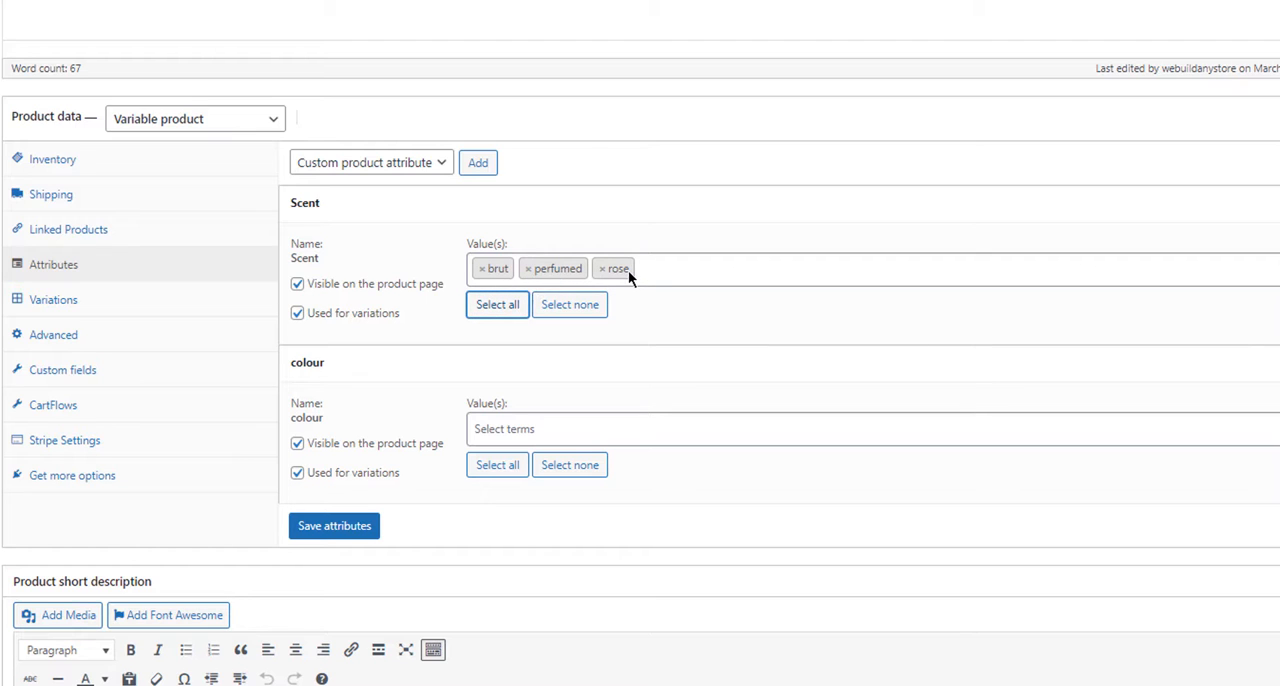
click(498, 470)
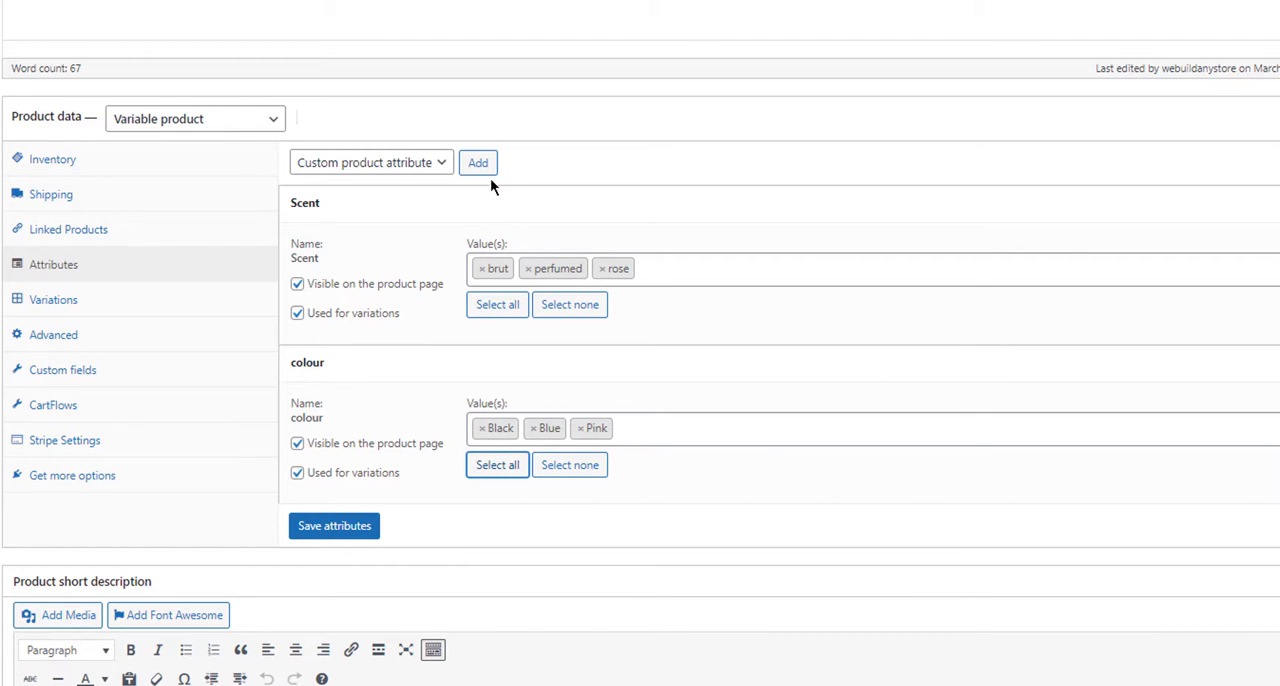
click(329, 537)
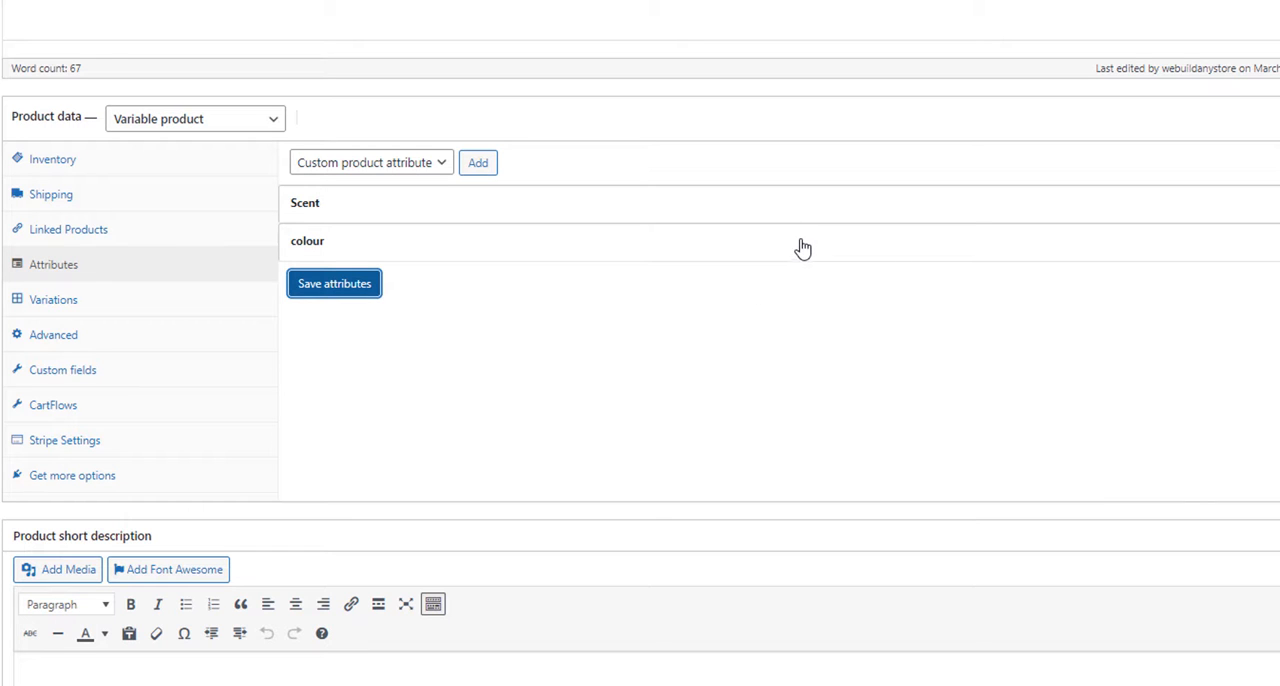
Step: Try reordering the Scent and colour attributes and save the attributes again
drag(806, 250, 804, 204)
drag(776, 248, 783, 215)
click(782, 217)
click(749, 220)
drag(755, 220, 733, 275)
click(360, 287)
Step: Create variations from all attributes, covering every combination of Scent and colour
click(60, 303)
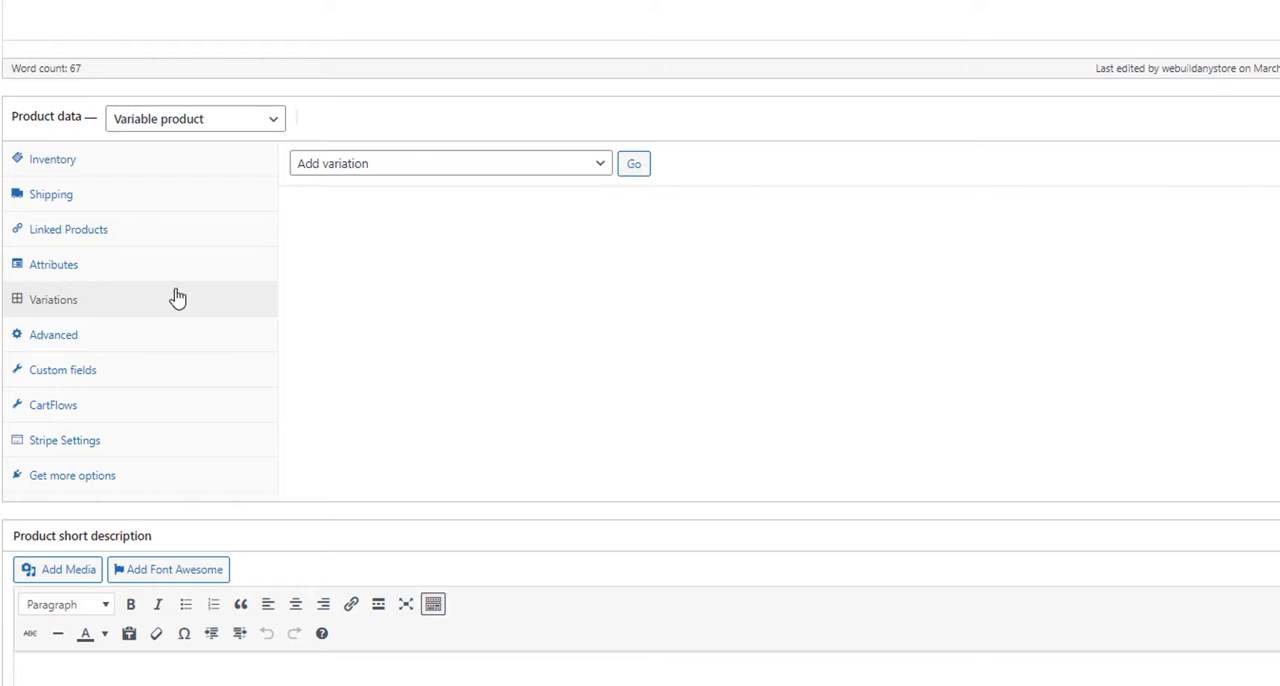
click(601, 167)
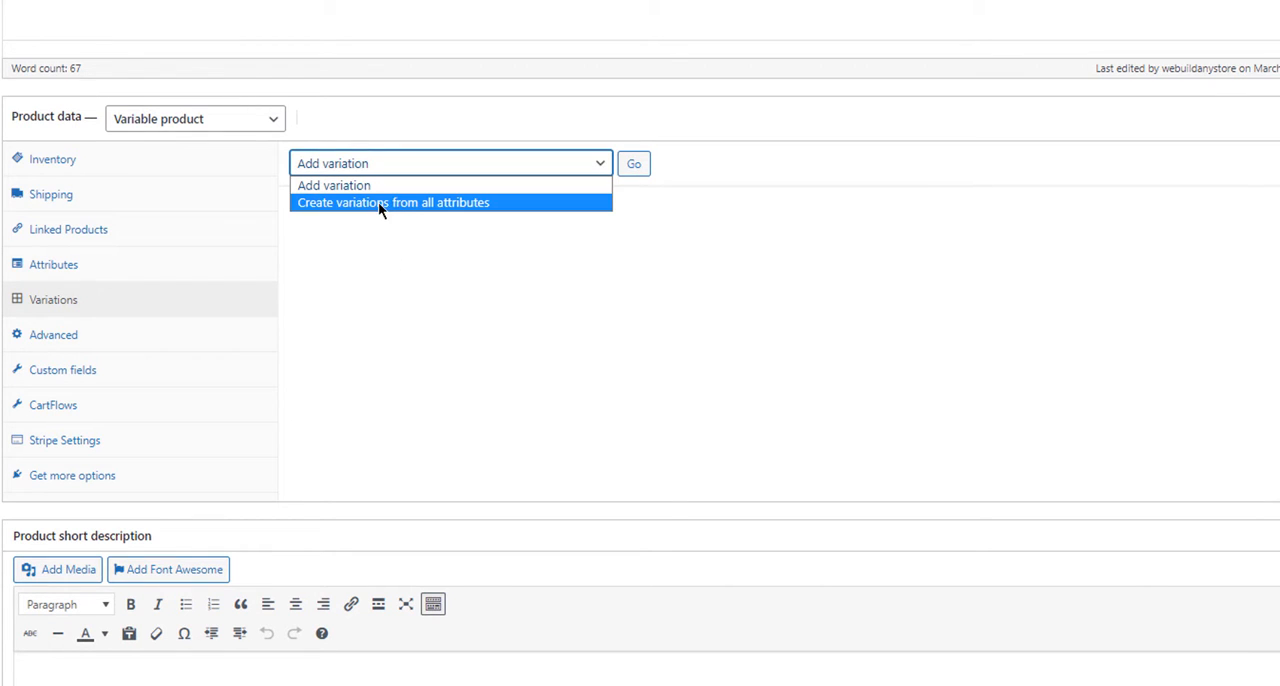
click(449, 203)
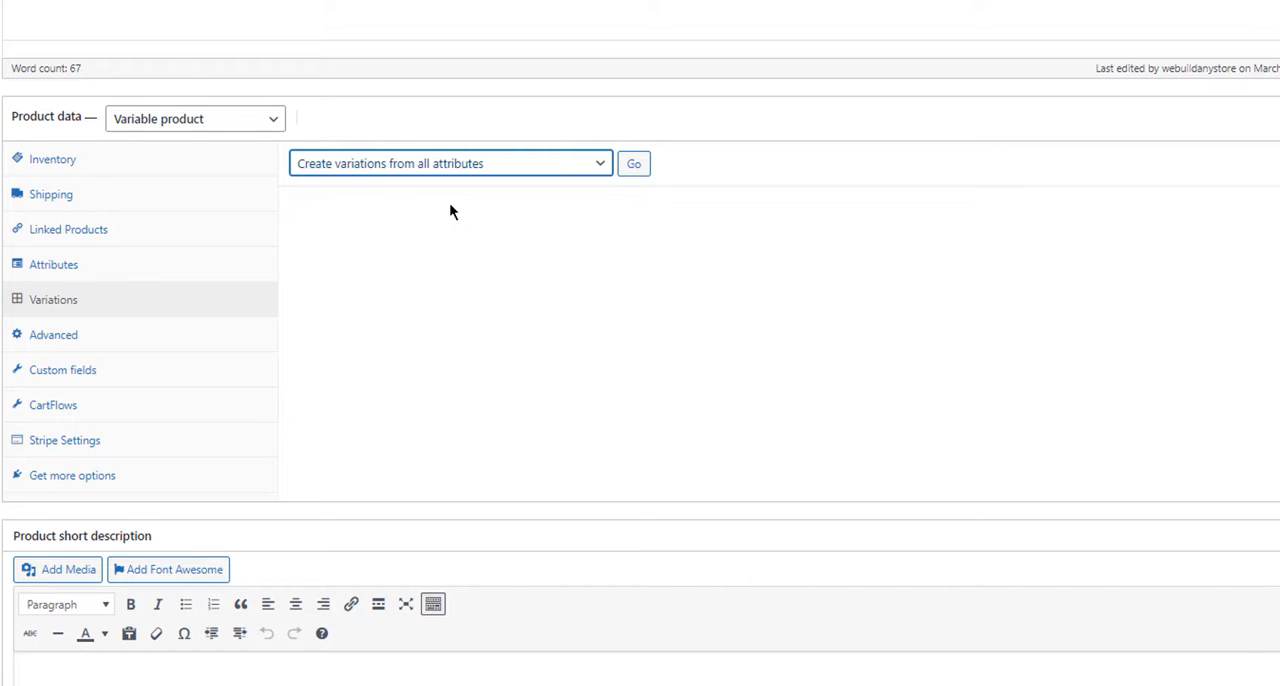
click(633, 166)
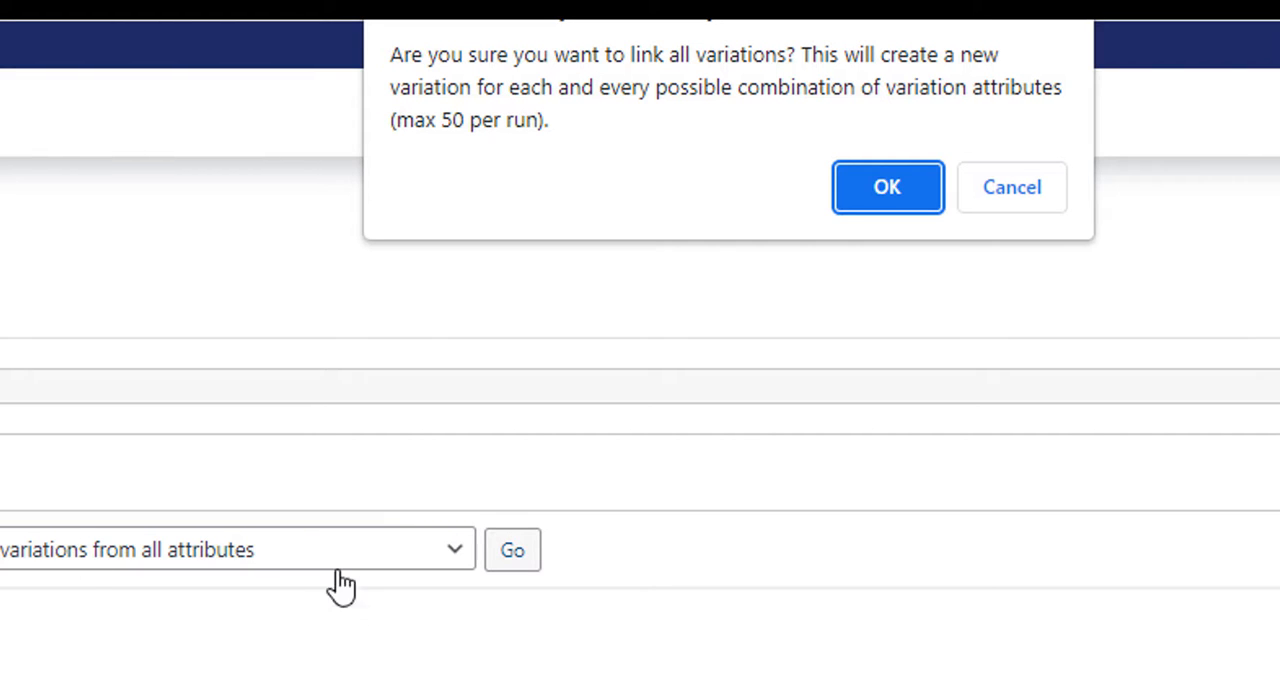
click(886, 200)
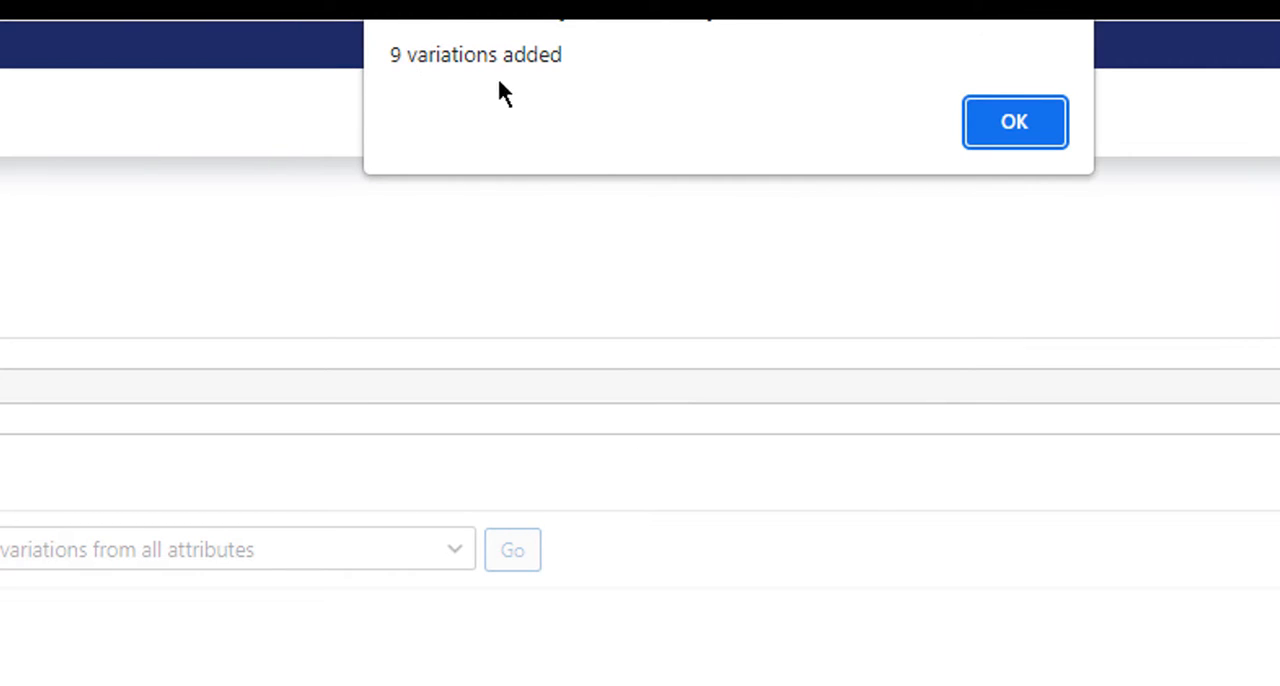
click(1010, 124)
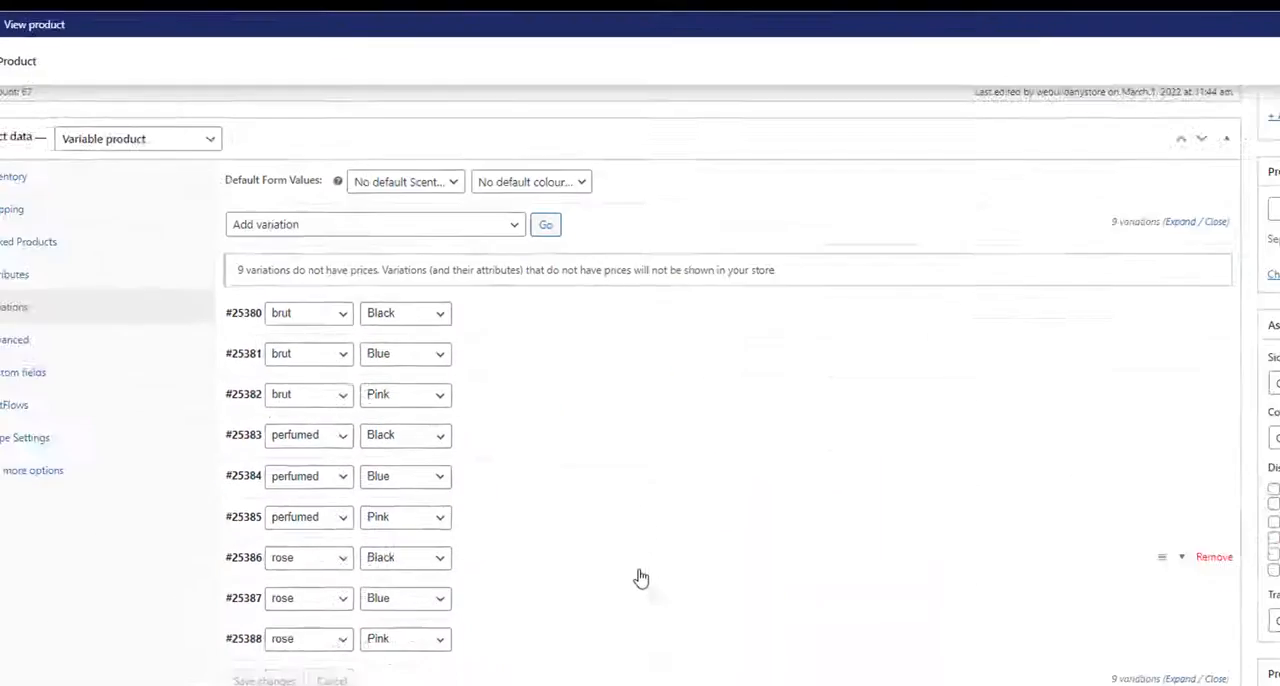
scroll(634, 518, up, 2)
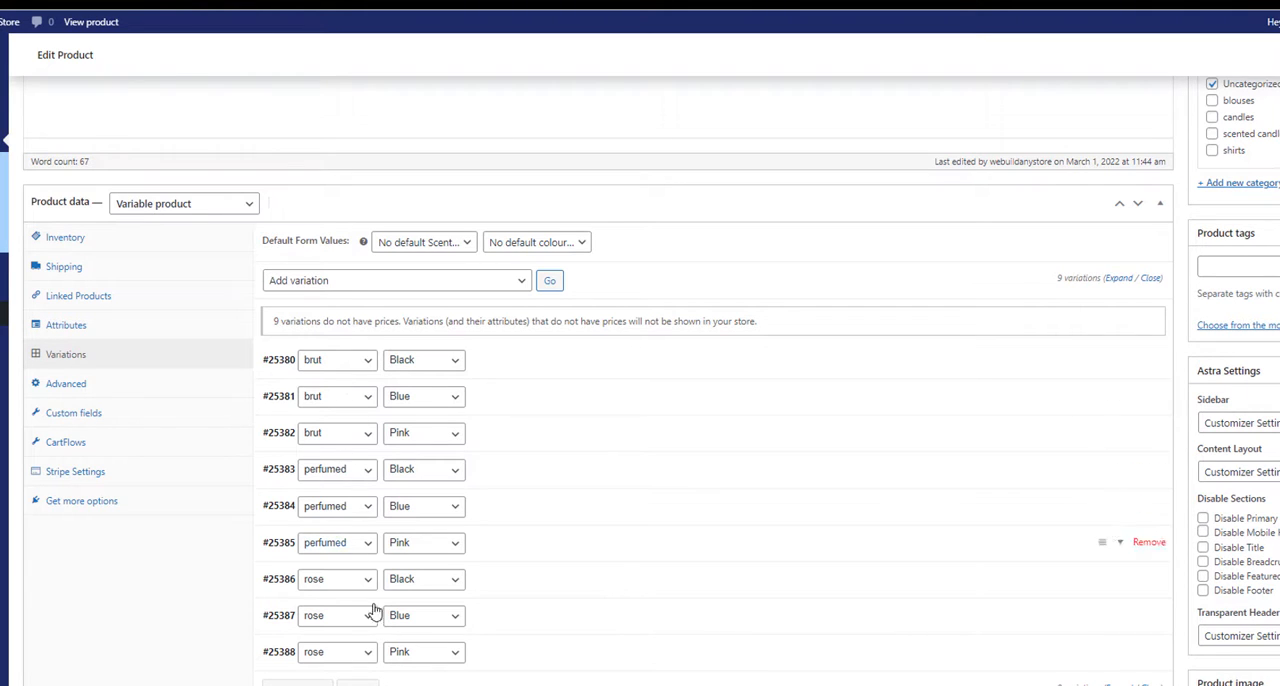
Step: Set the regular price of all the product's variations to 15 in one bulk action
click(520, 284)
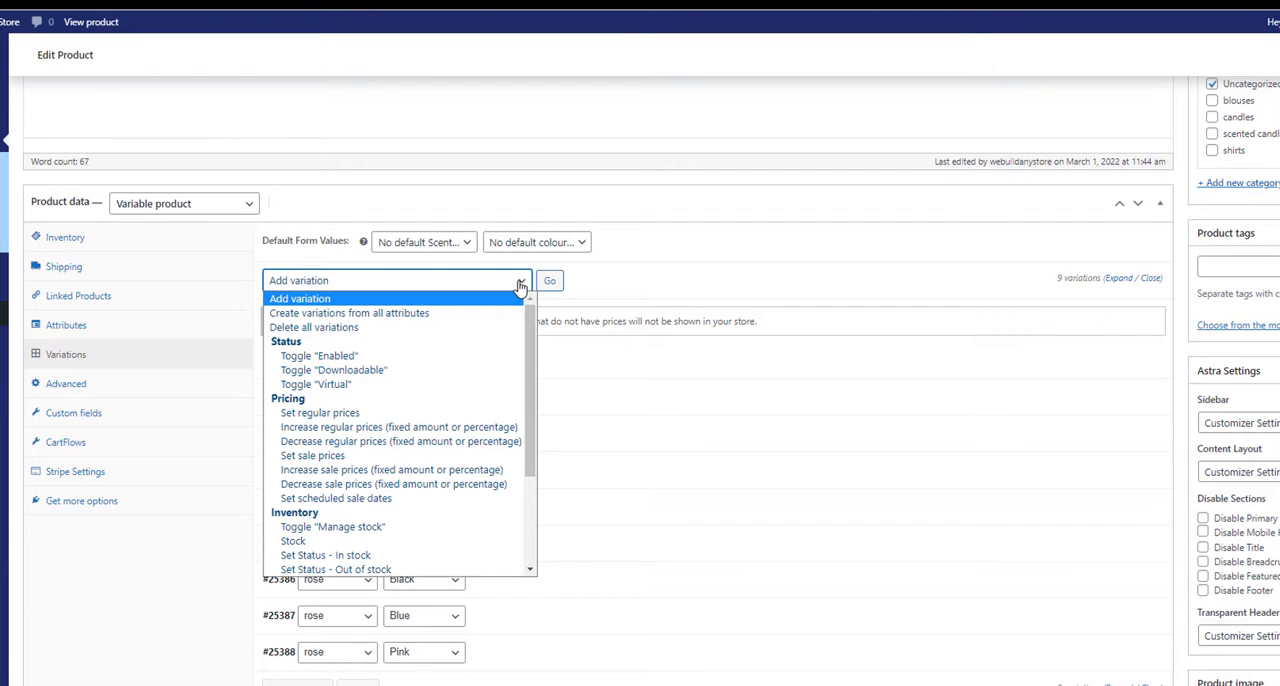
click(350, 413)
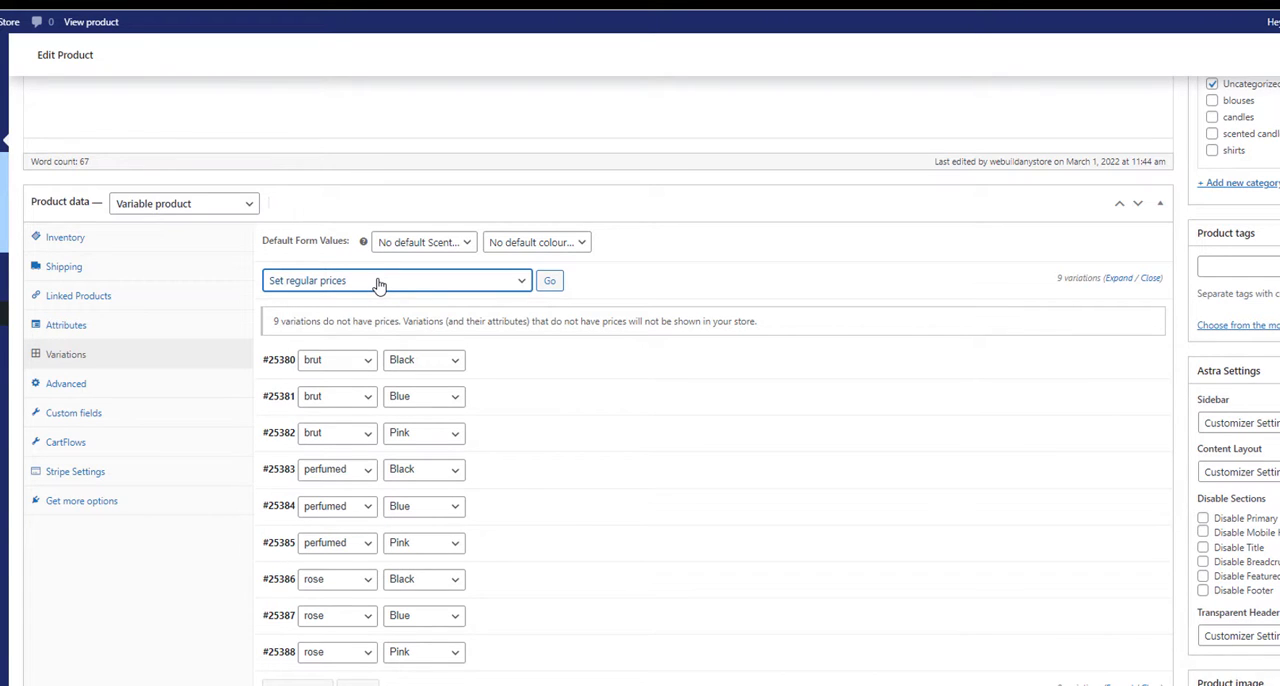
click(549, 281)
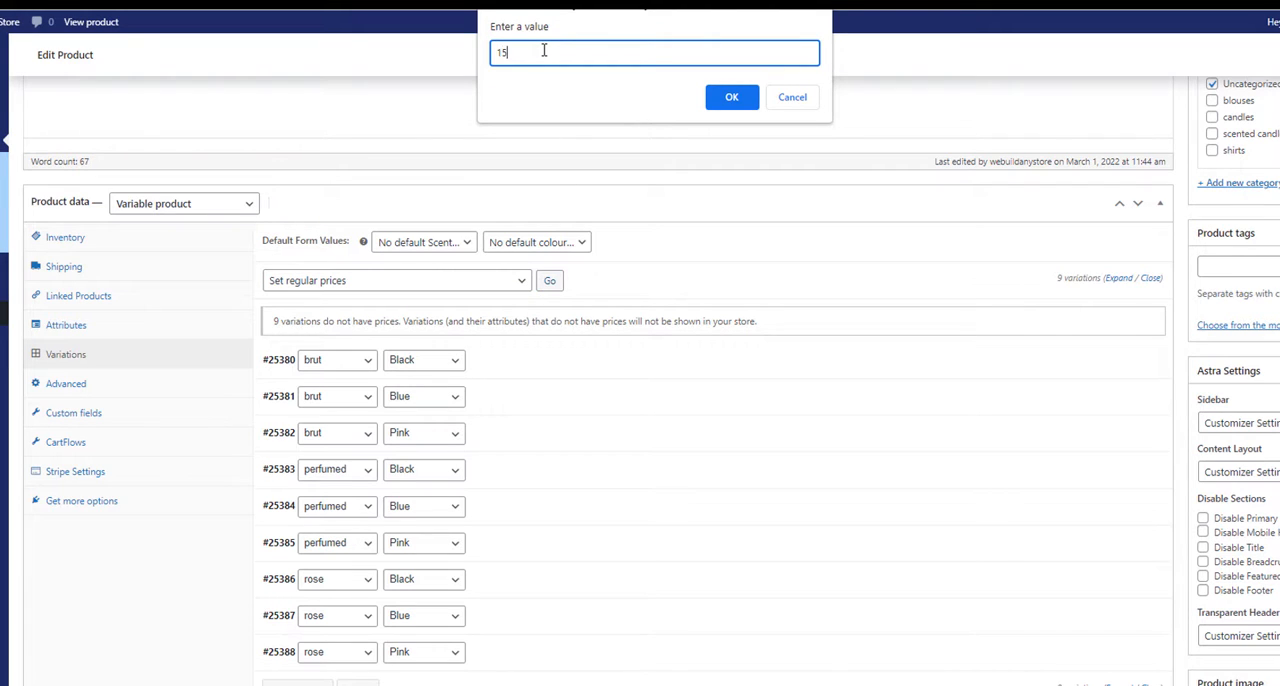
click(723, 100)
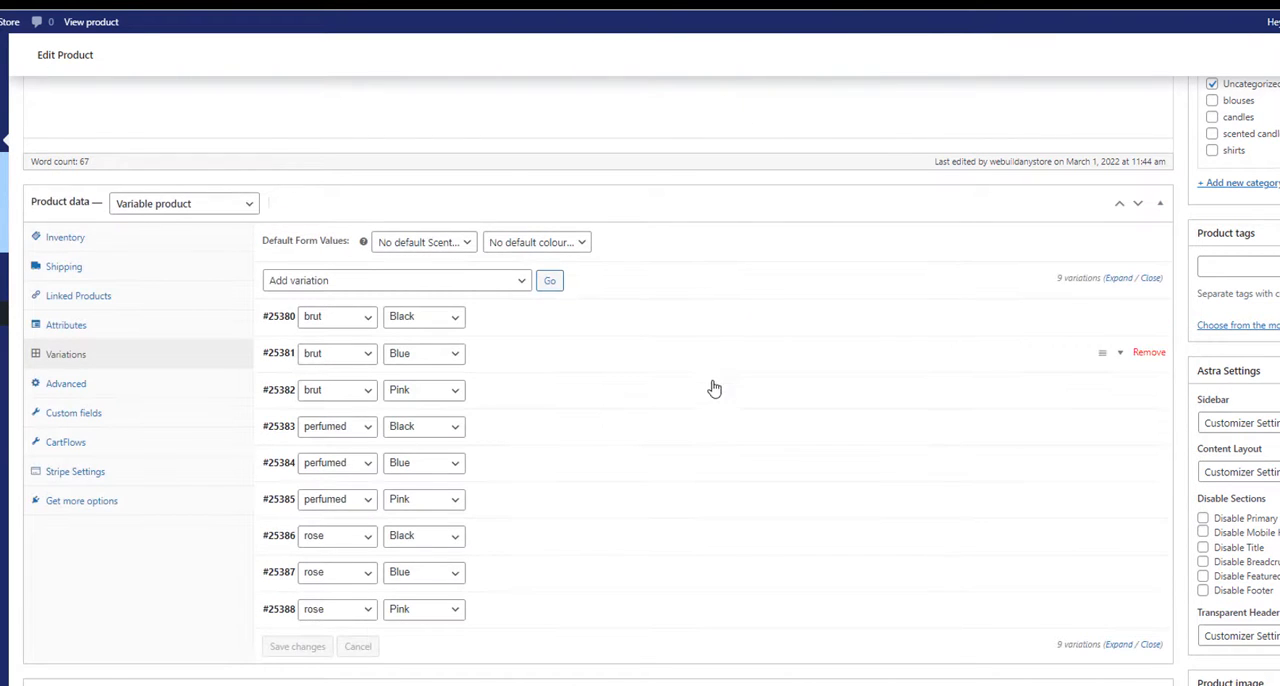
Step: Check the regular price in the details of the brut / Black variation and collapse it again
scroll(714, 388, down, 2)
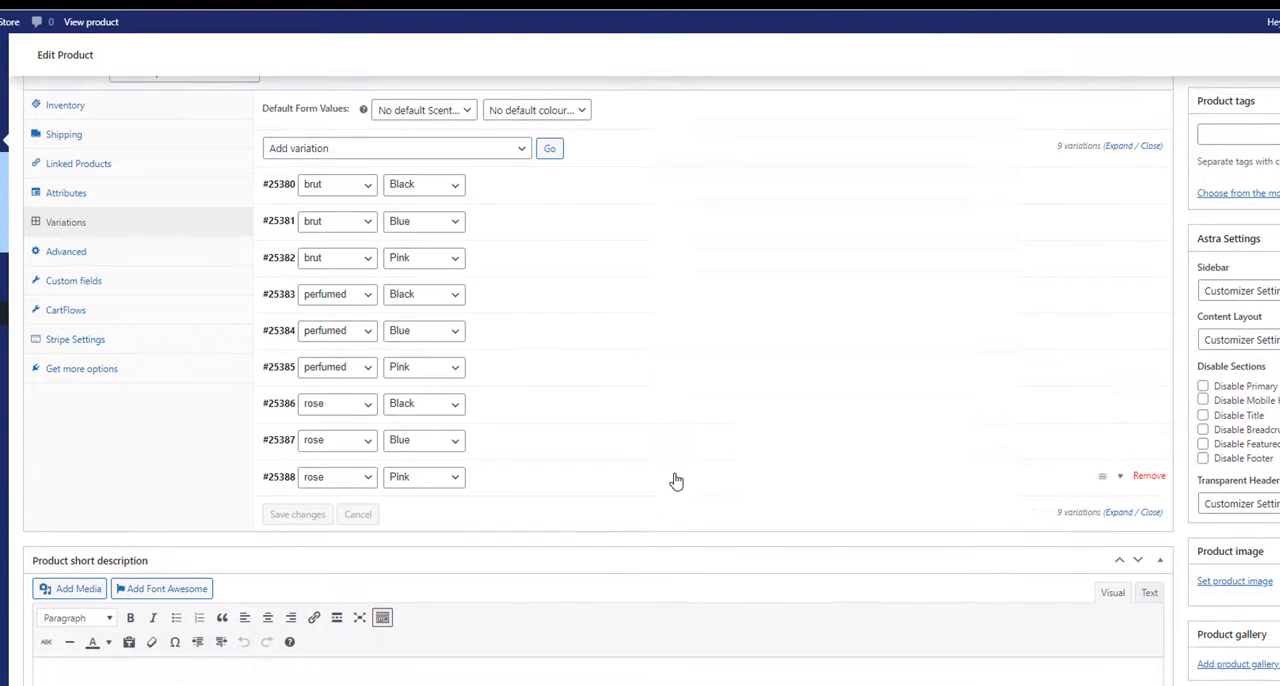
click(487, 197)
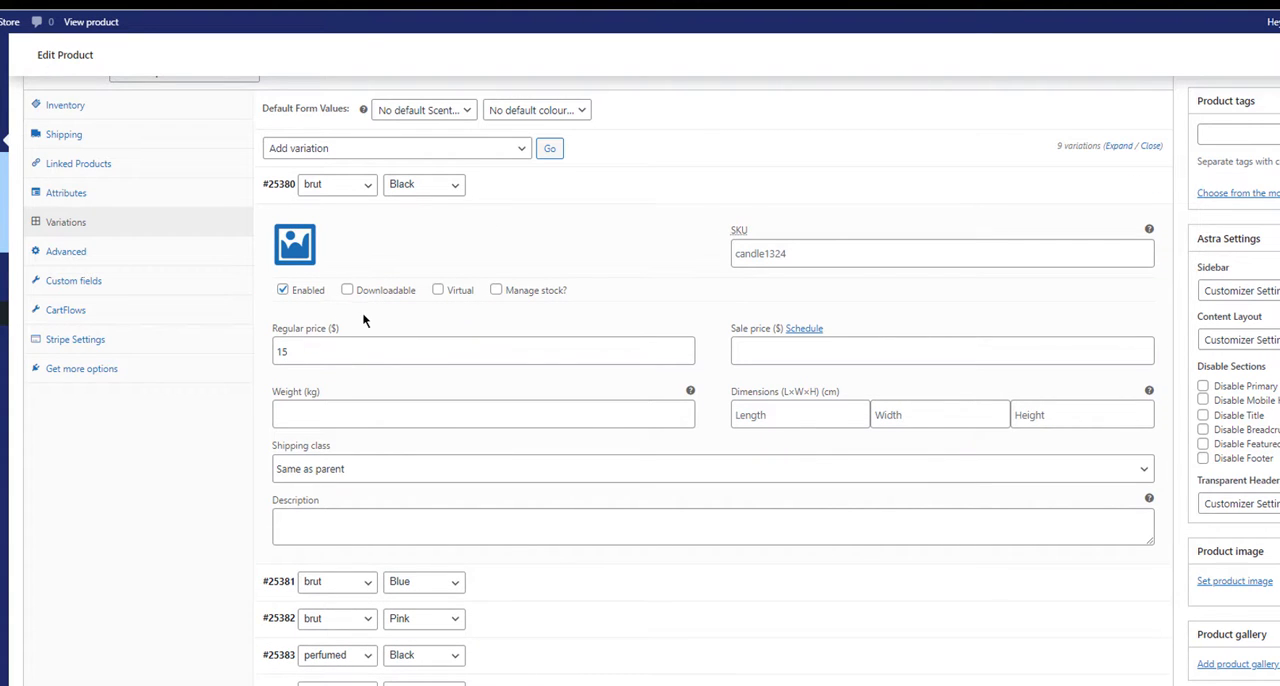
click(816, 196)
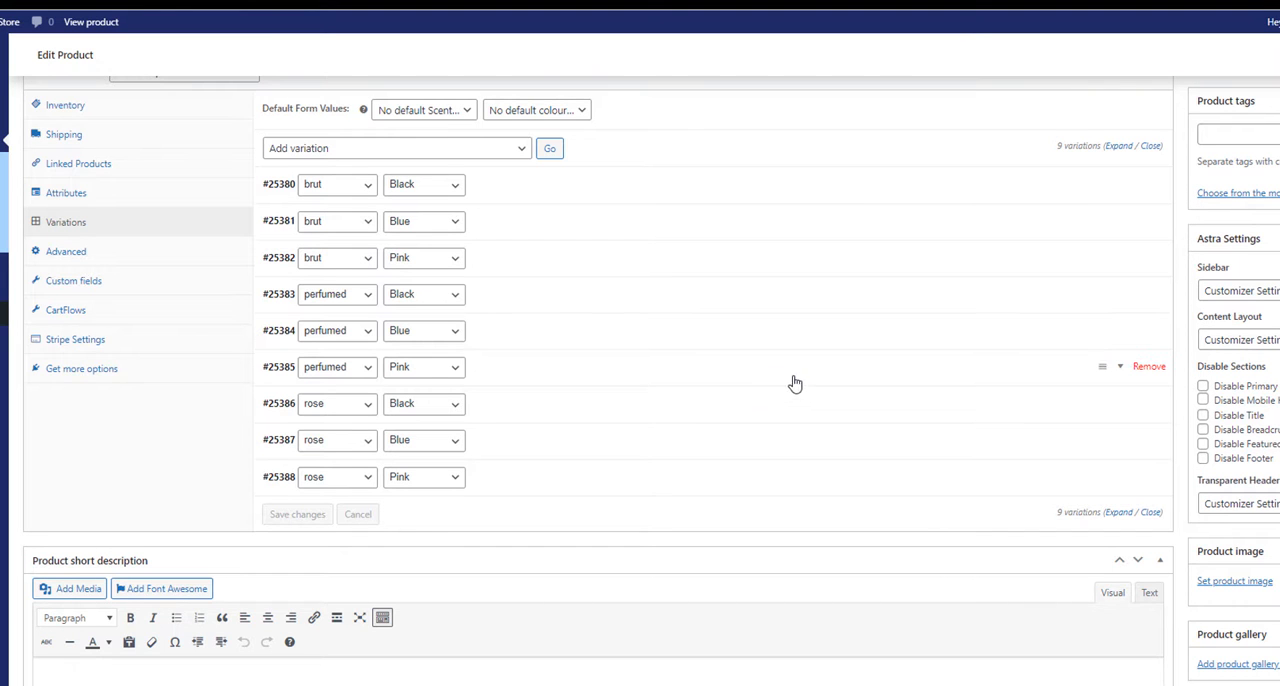
Step: Copy the first sentence of the product description, ending in "various scents topped.", into the product short description
scroll(790, 385, down, 2)
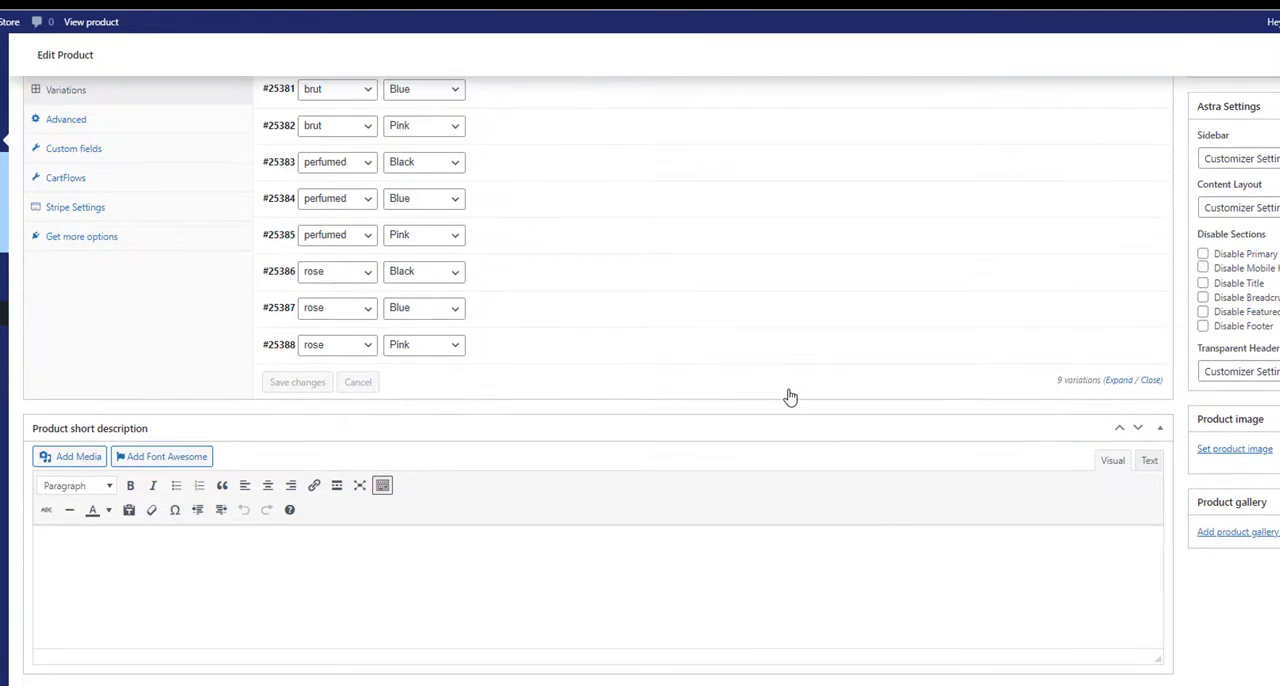
scroll(790, 390, up, 3)
scroll(790, 397, up, 3)
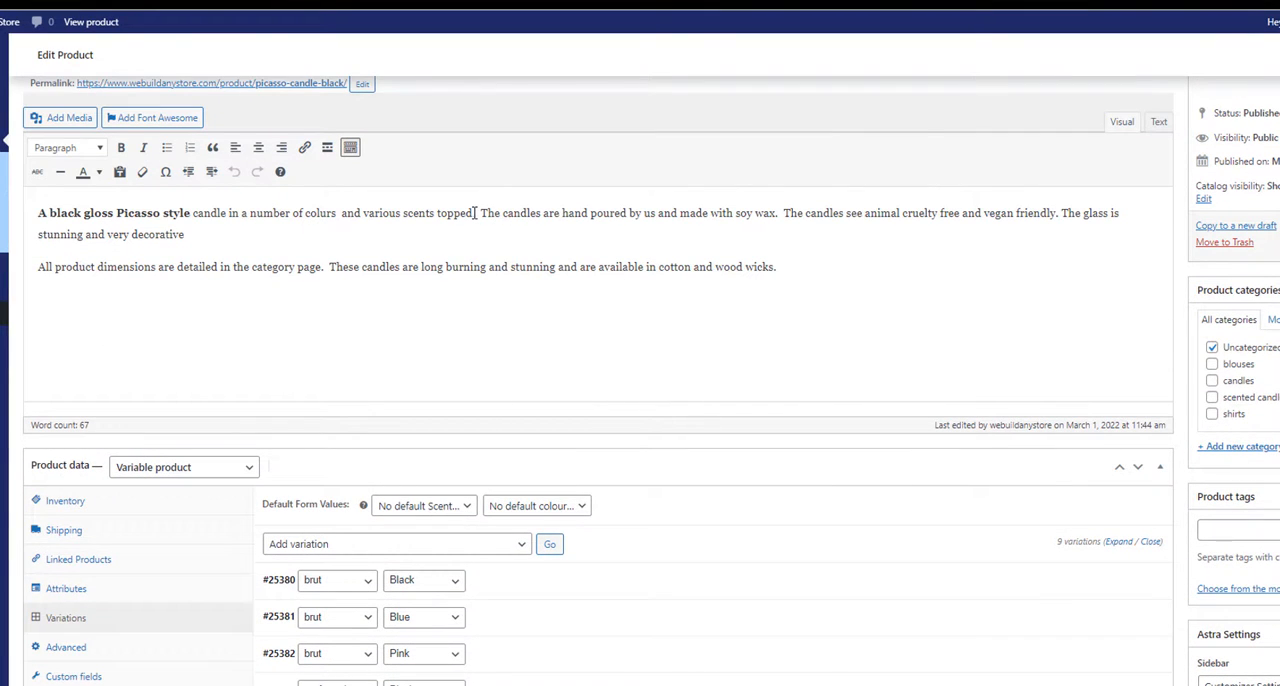
drag(475, 213, 18, 193)
key(ctrl+c)
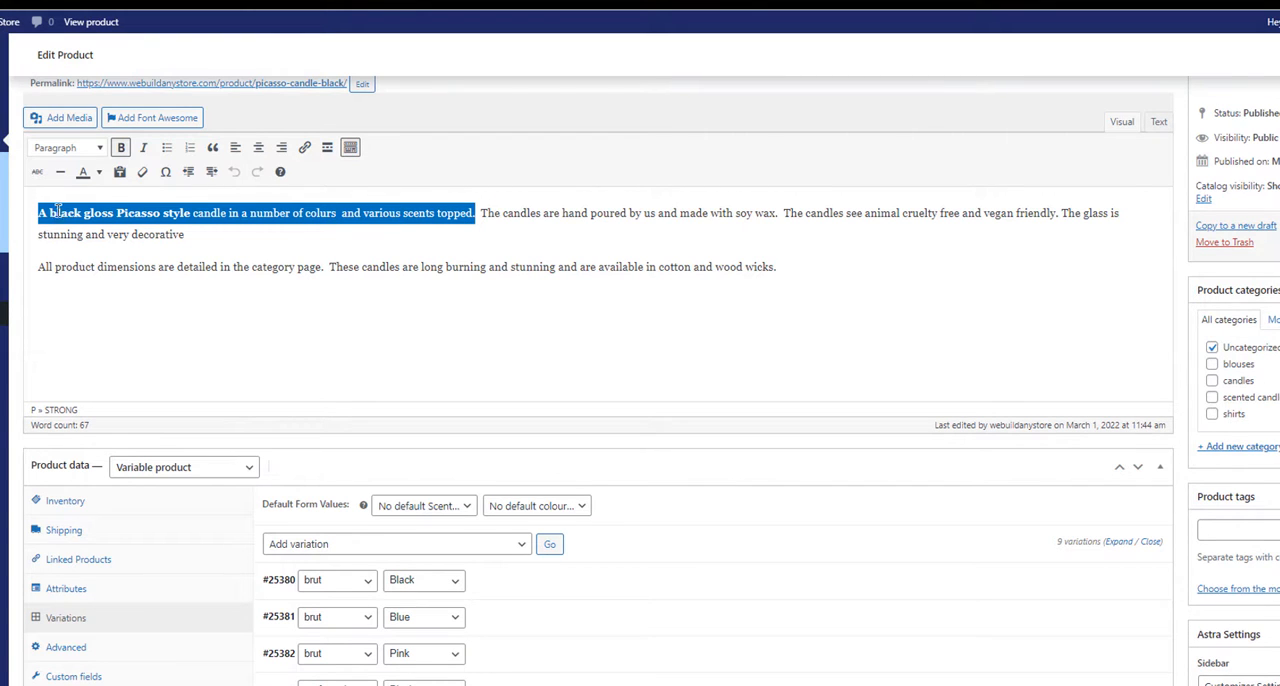
scroll(590, 280, down, 2)
scroll(576, 308, down, 4)
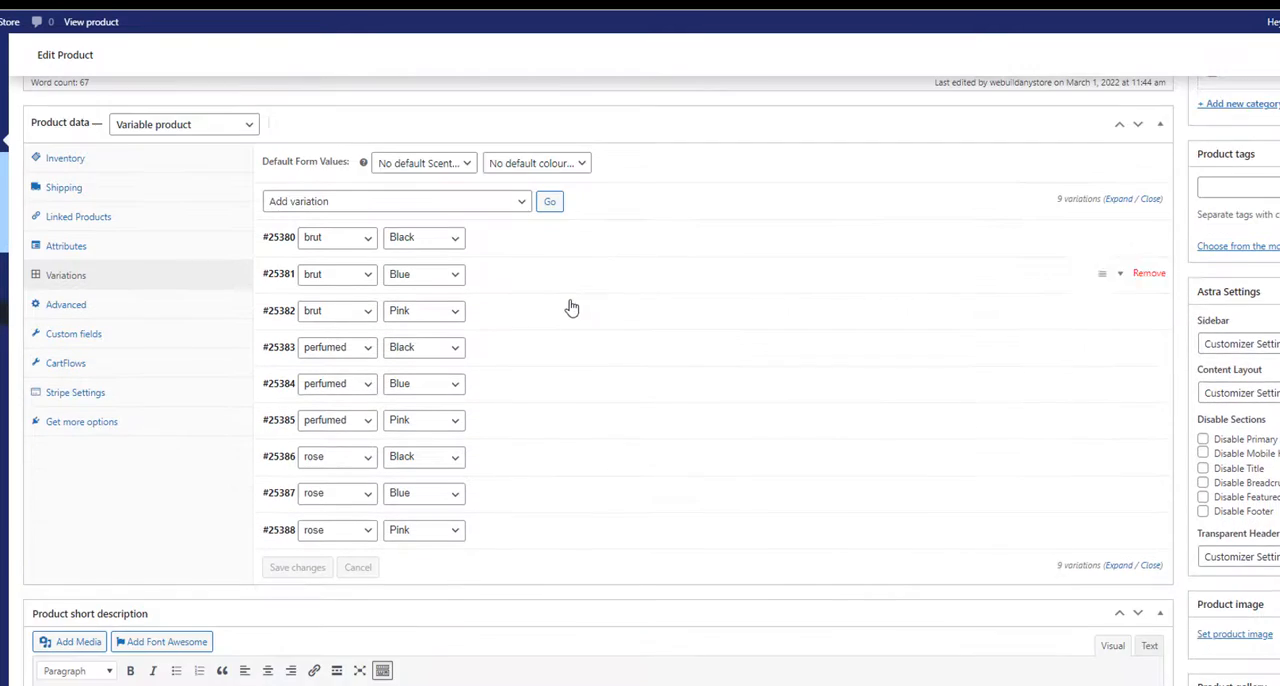
click(220, 577)
key(ctrl+v)
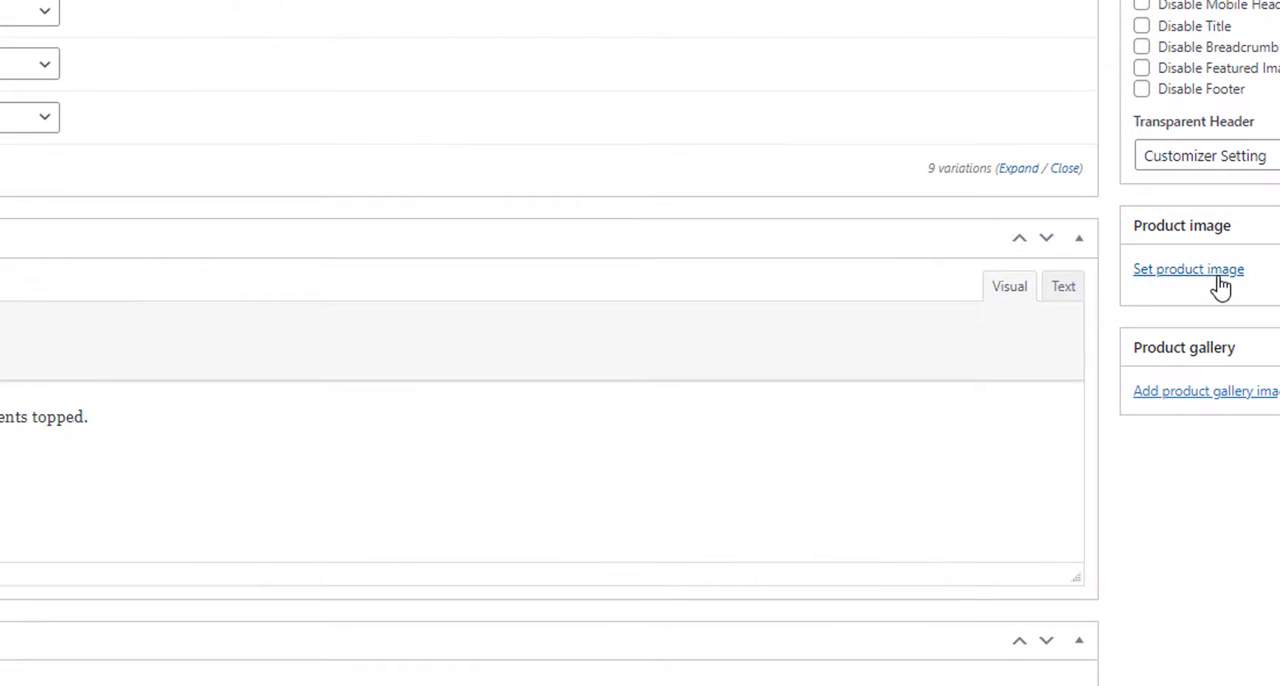
Step: Upload the picasso-candle-black file from the Pugglewick Candles folder for use as the product image
click(1219, 279)
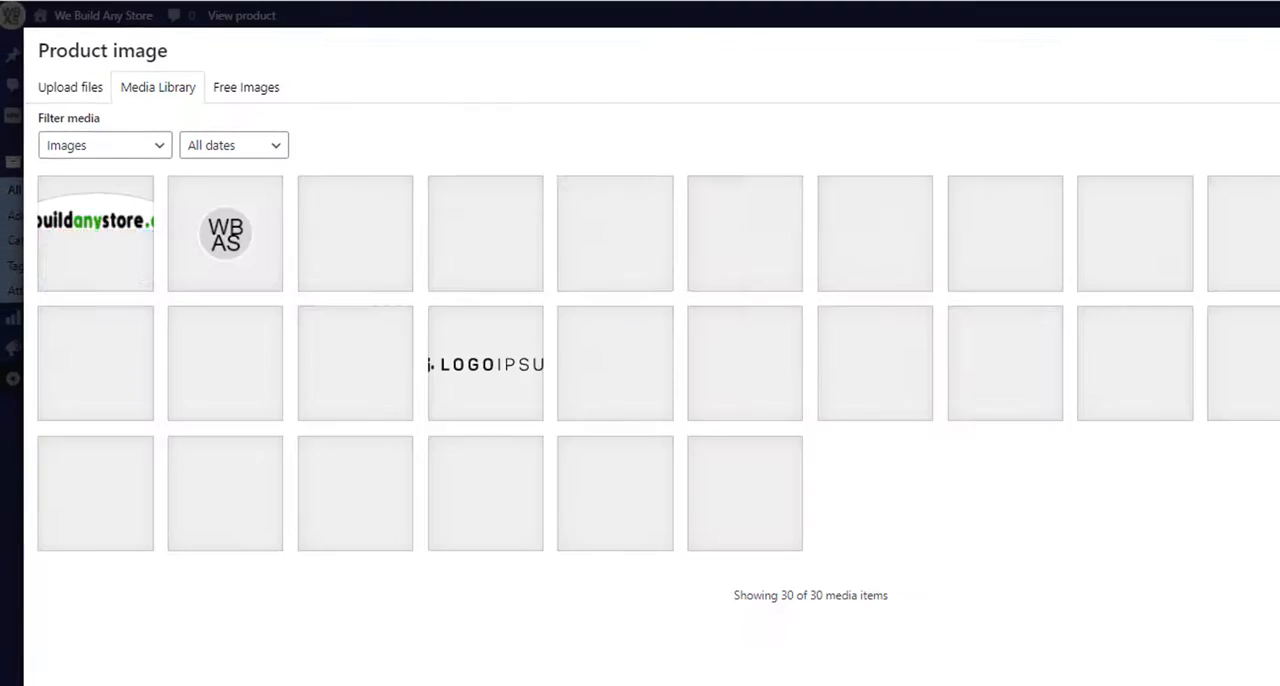
click(63, 96)
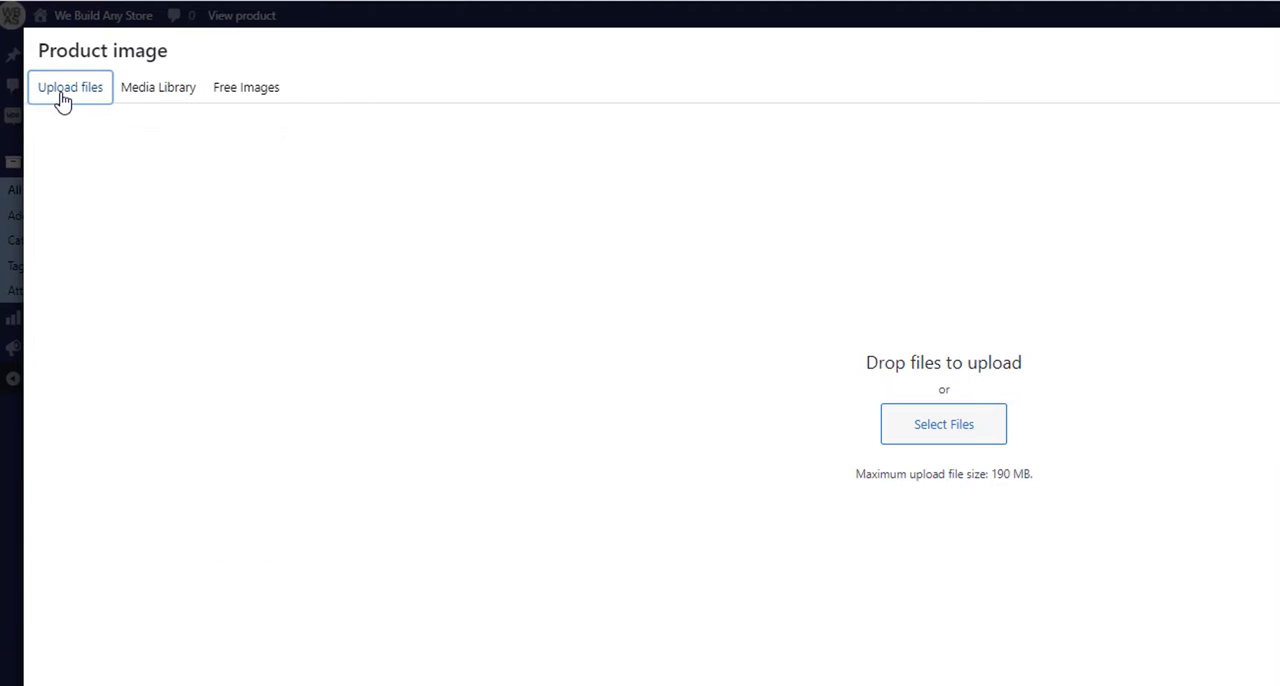
click(935, 428)
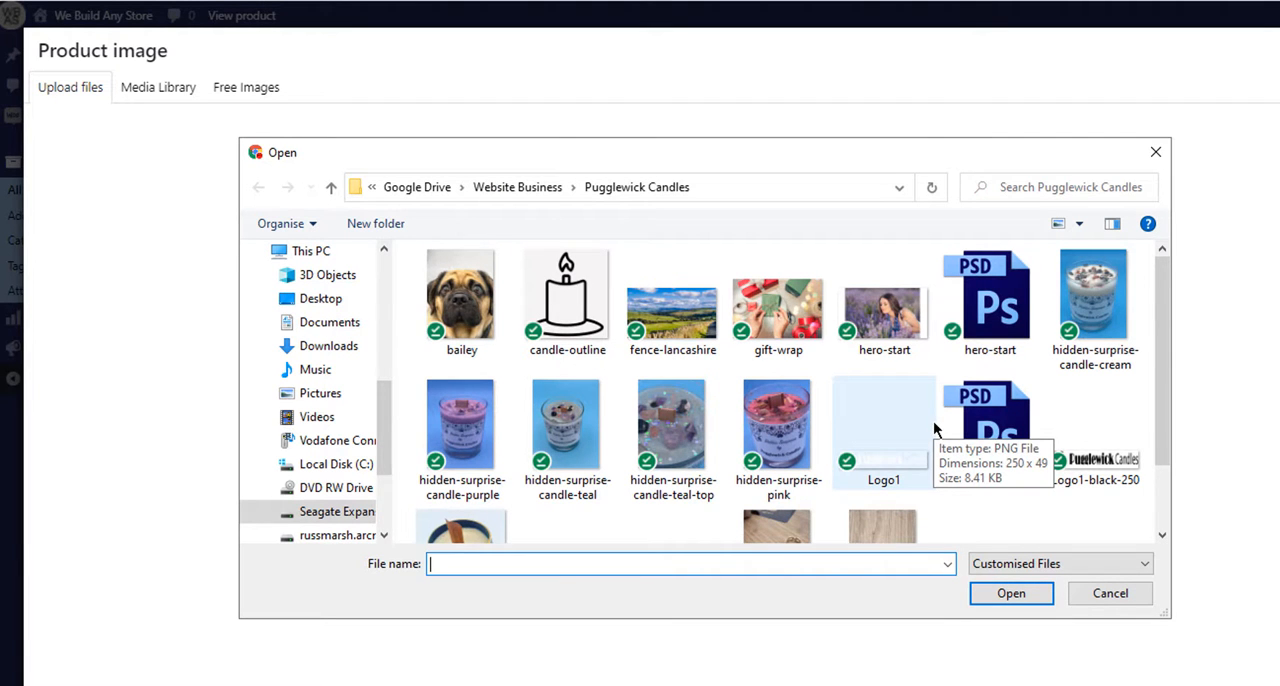
scroll(934, 428, down, 1)
click(490, 455)
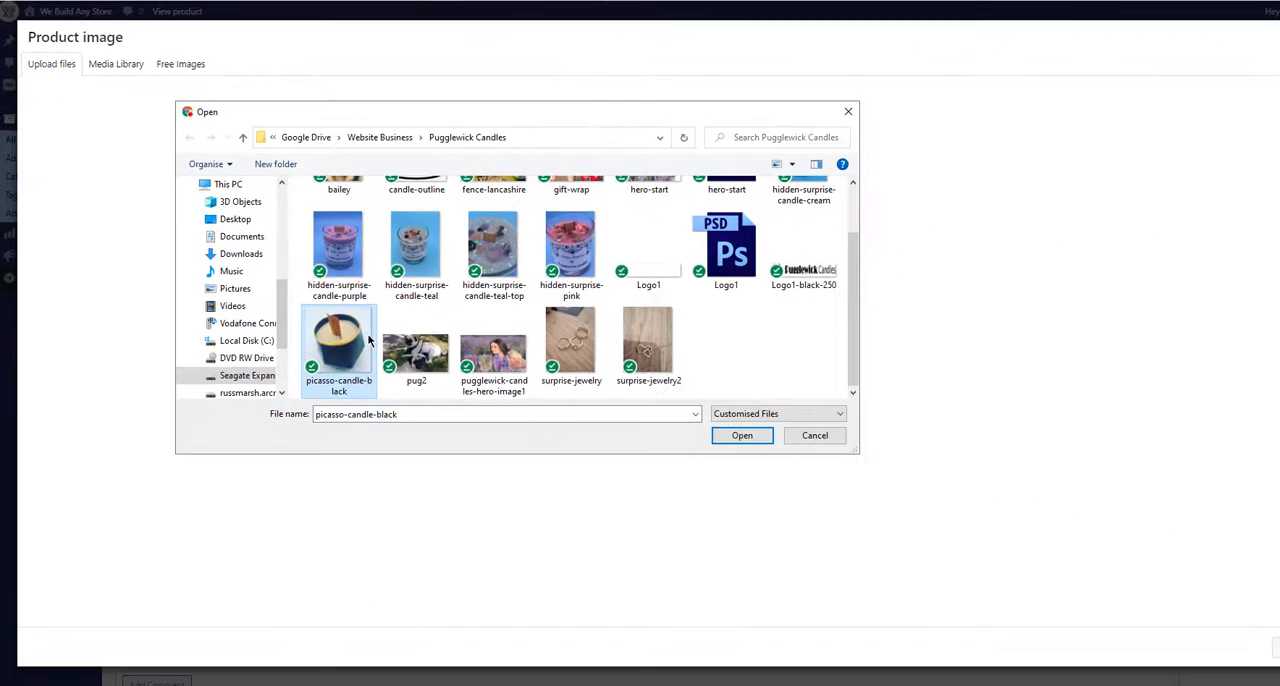
click(738, 435)
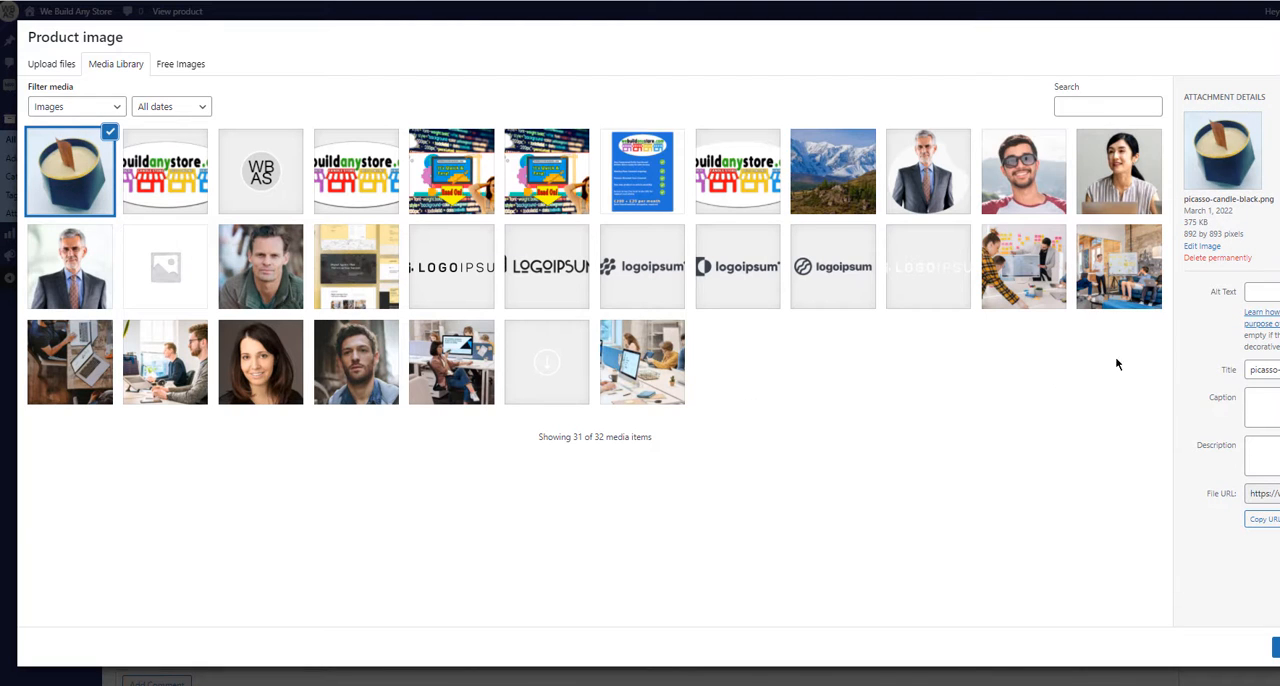
Step: Fill the uploaded image's alt text with the suggested entry starting with "Beautiful Candles for"
click(1266, 290)
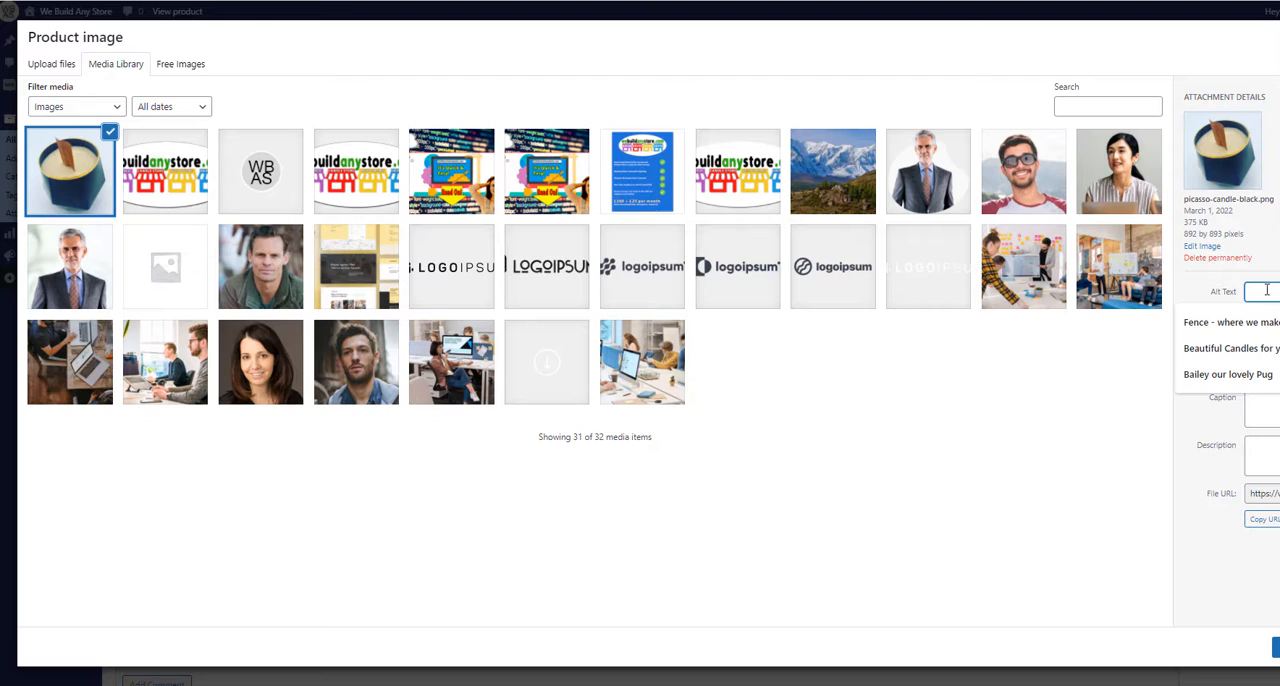
key(Down)
key(Down)
key(Return)
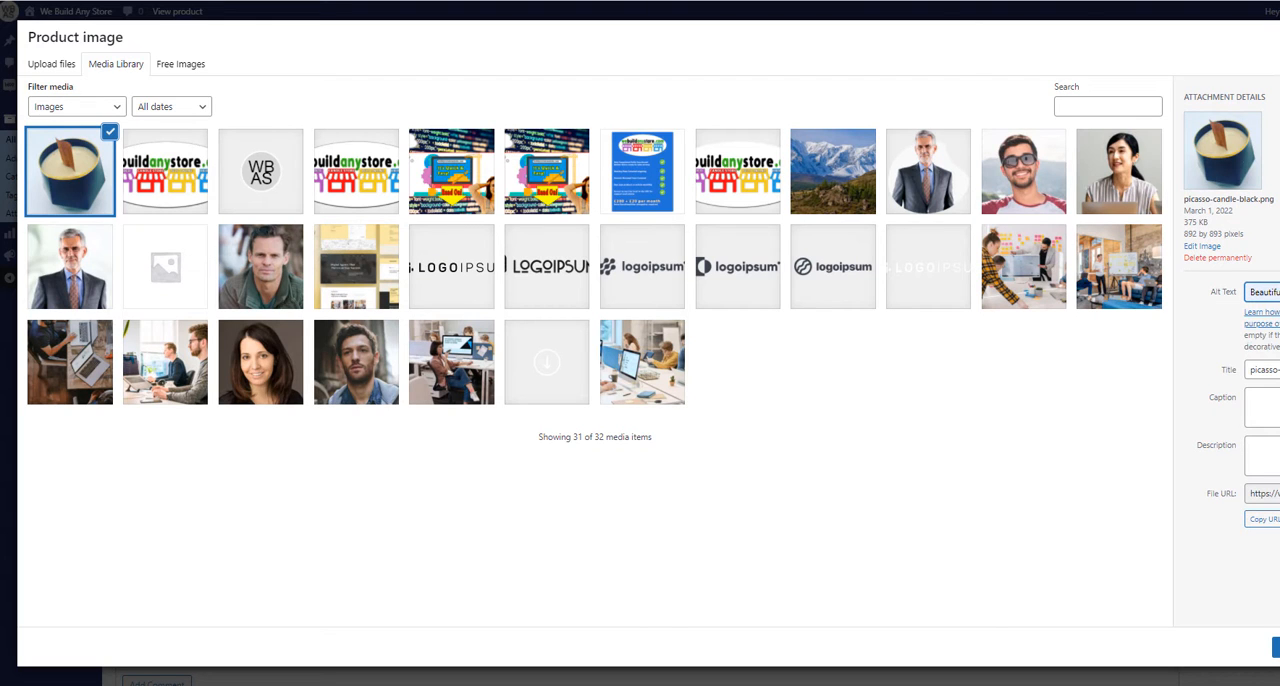
click(1264, 407)
text(Pugglew)
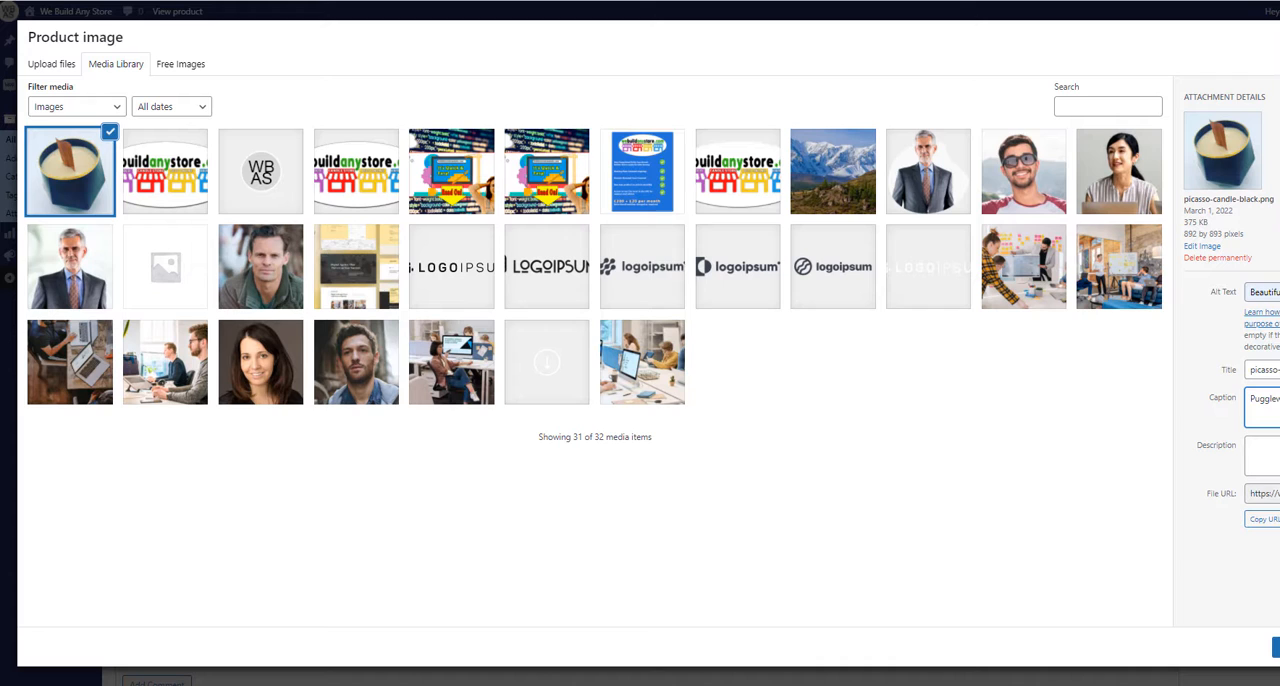
drag(1279, 400, 1203, 405)
text(c)
Step: Paste the copied product sentence into the image's description and clear the caption
click(1266, 442)
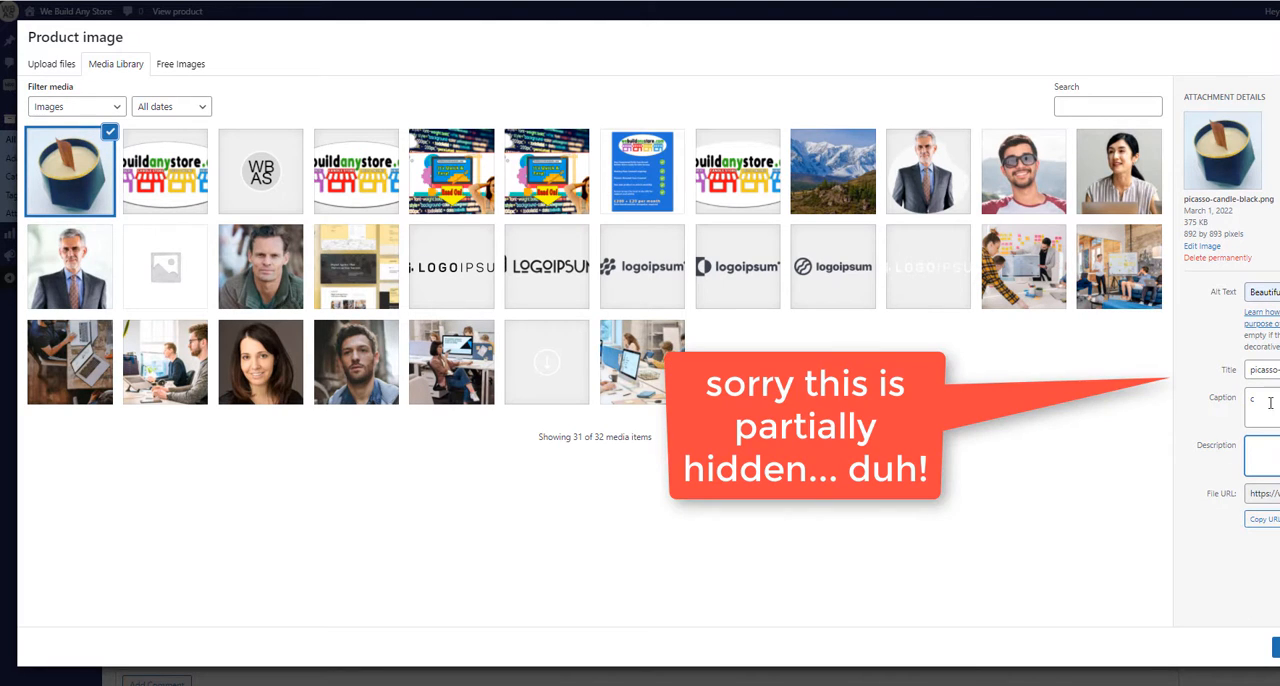
key(ctrl+v)
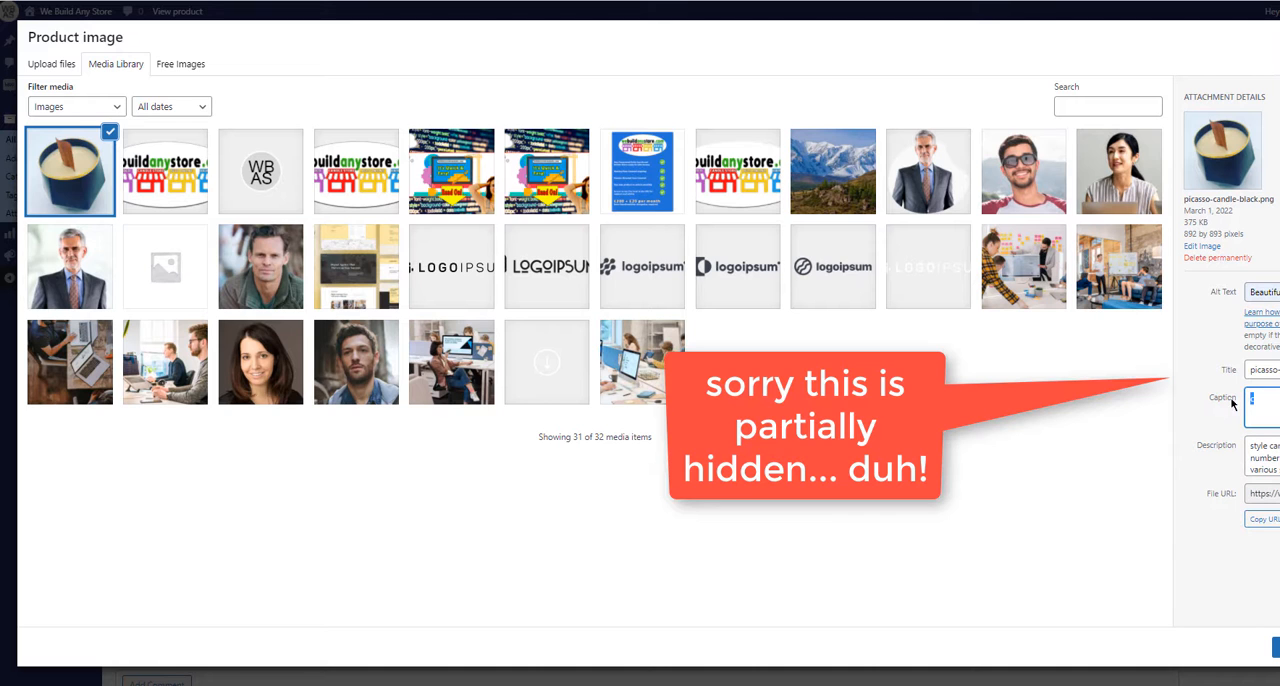
drag(1252, 398, 1226, 403)
key(BackSpace)
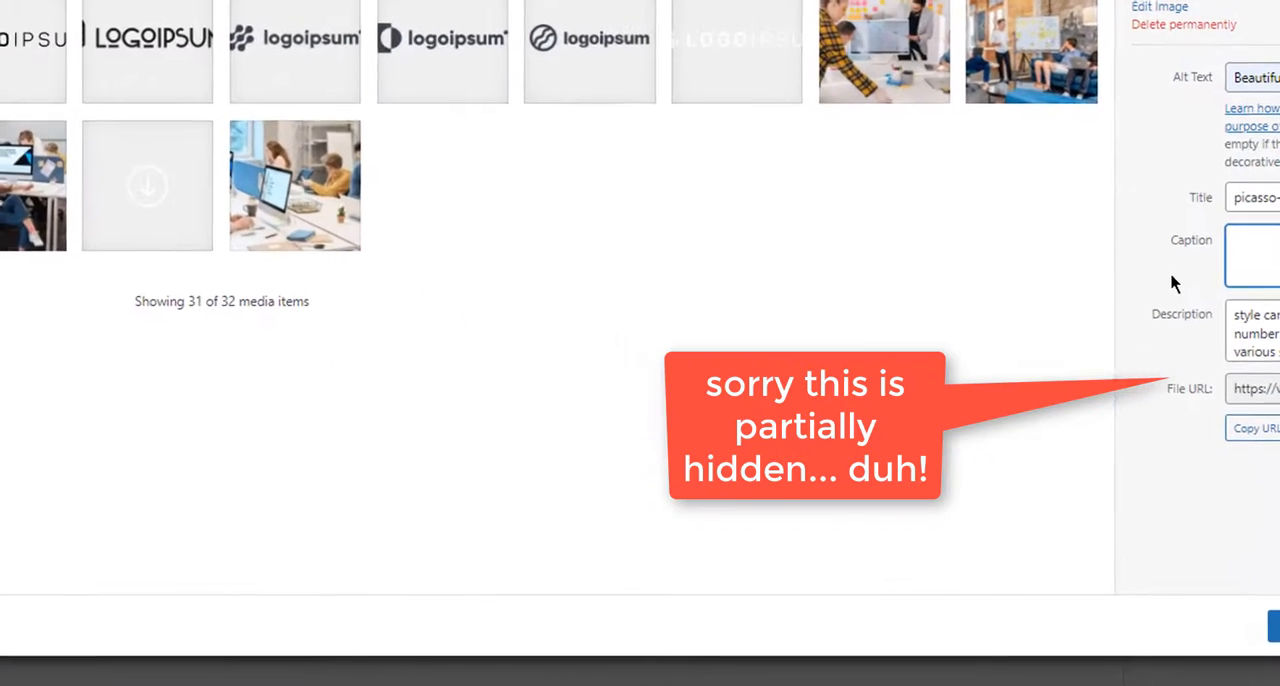
click(1208, 422)
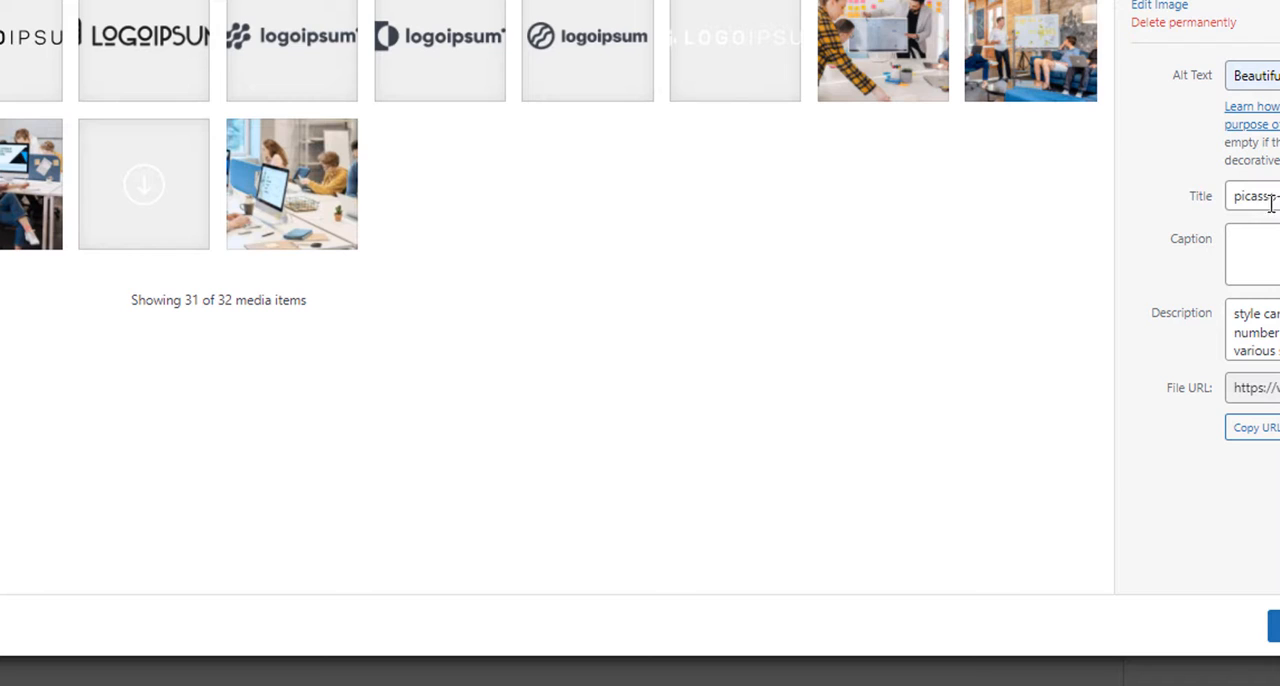
Step: Replace the image's title with a copy of its alt text and set it as the product image
drag(1275, 196, 1234, 196)
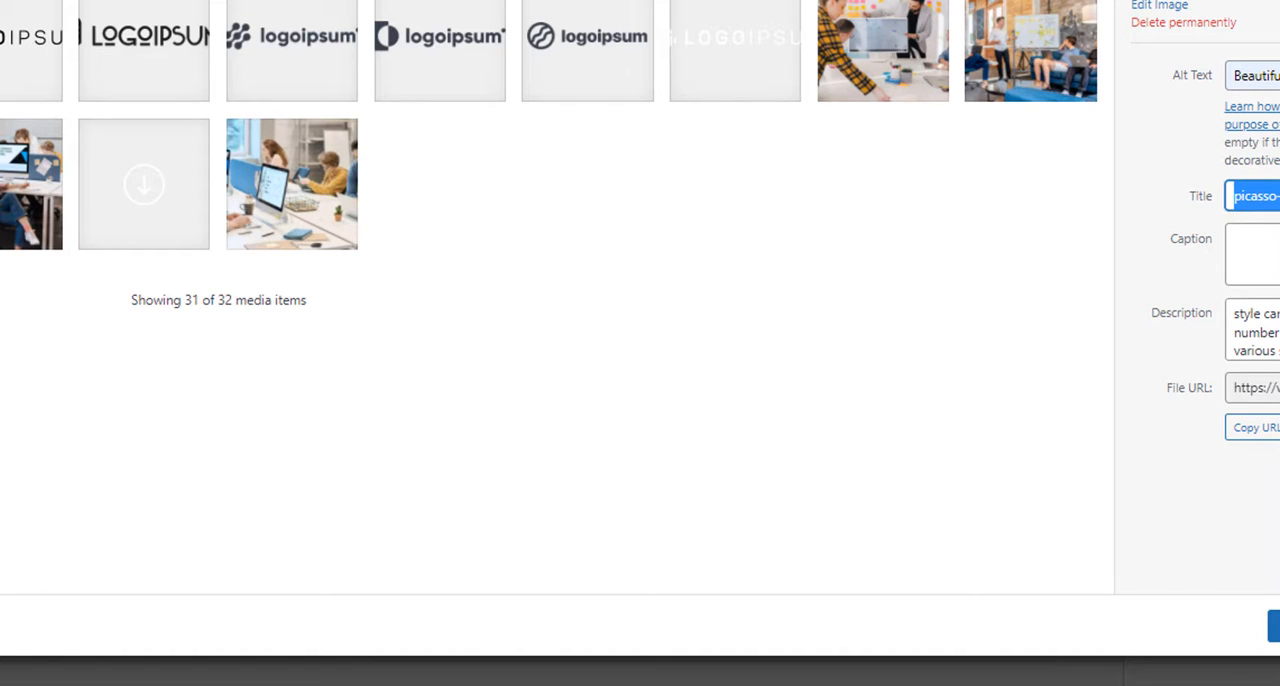
drag(1275, 75, 1220, 86)
key(ctrl+c)
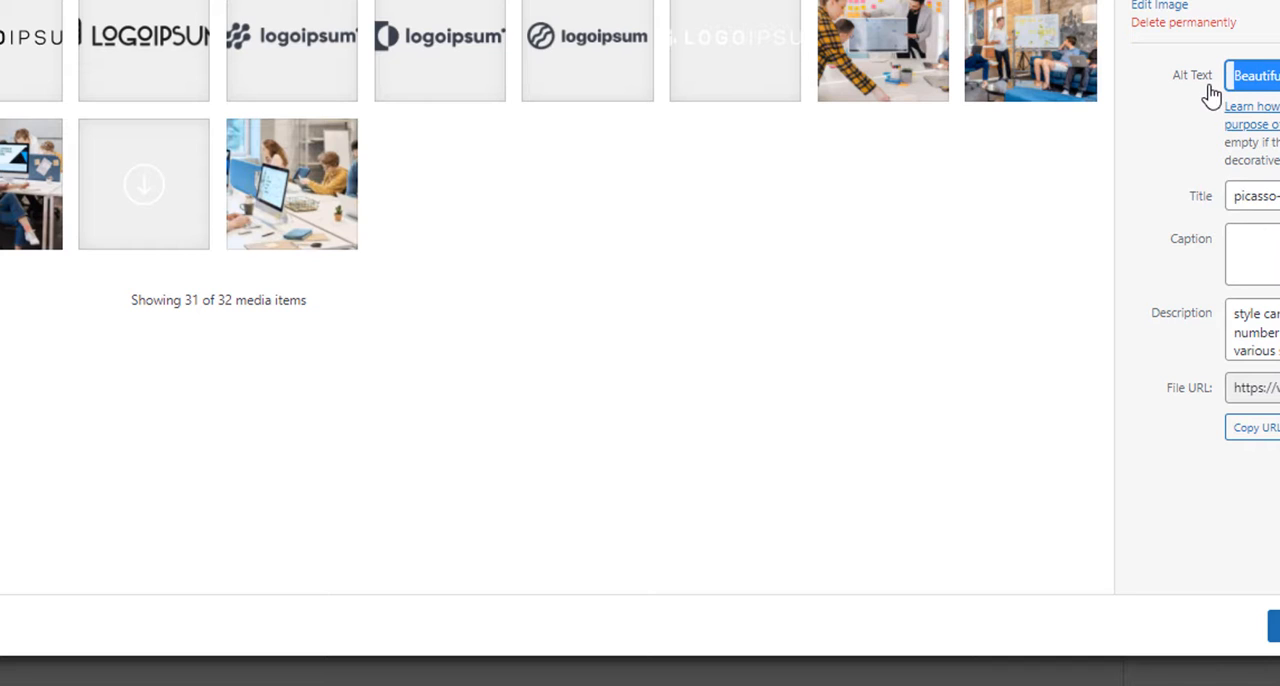
click(1257, 244)
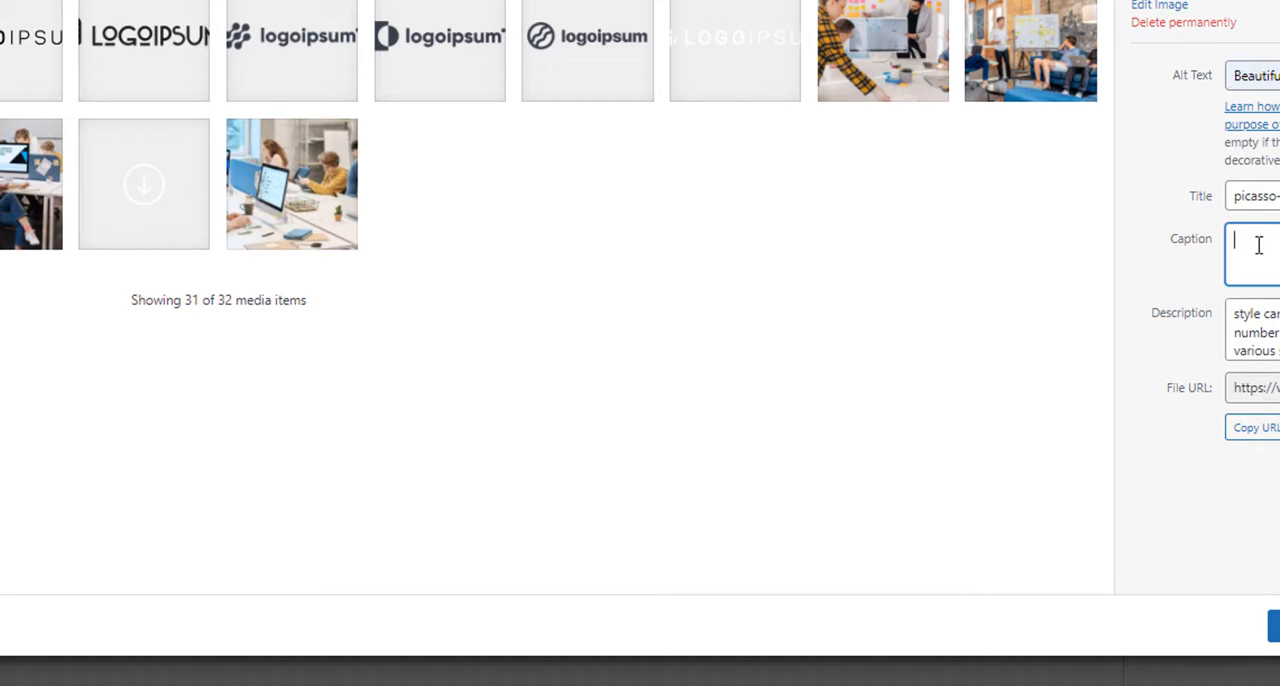
drag(1275, 196, 1157, 200)
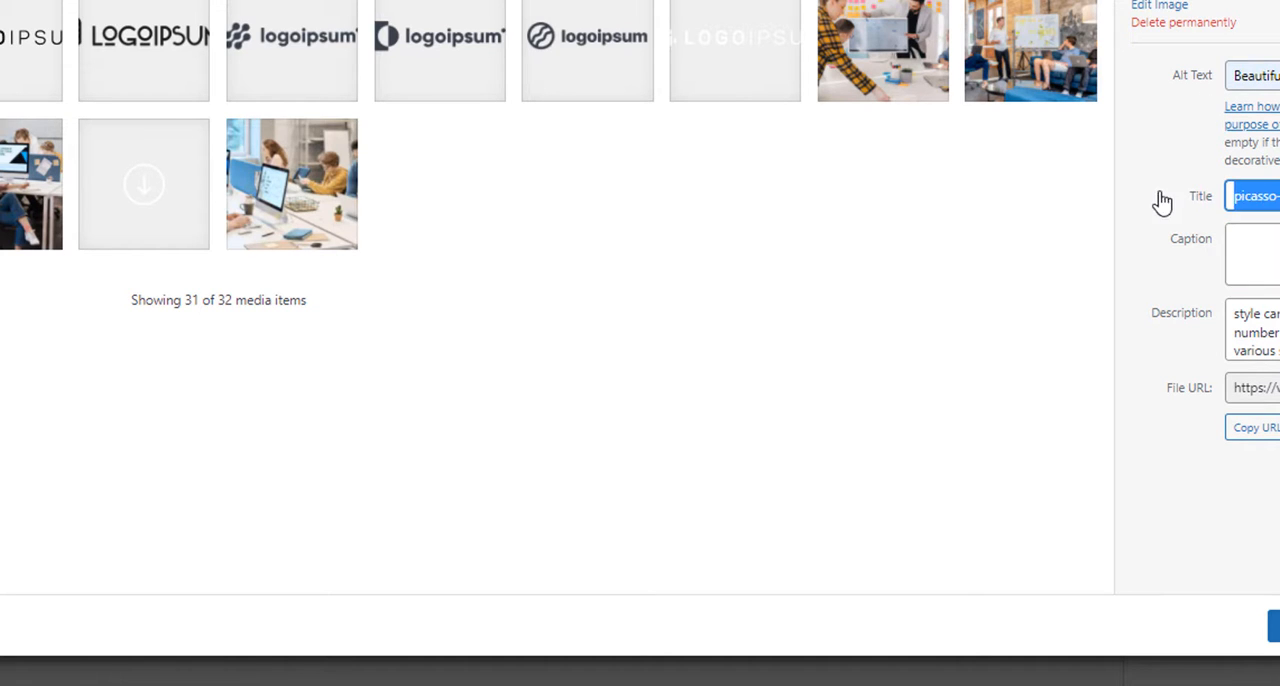
key(ctrl+v)
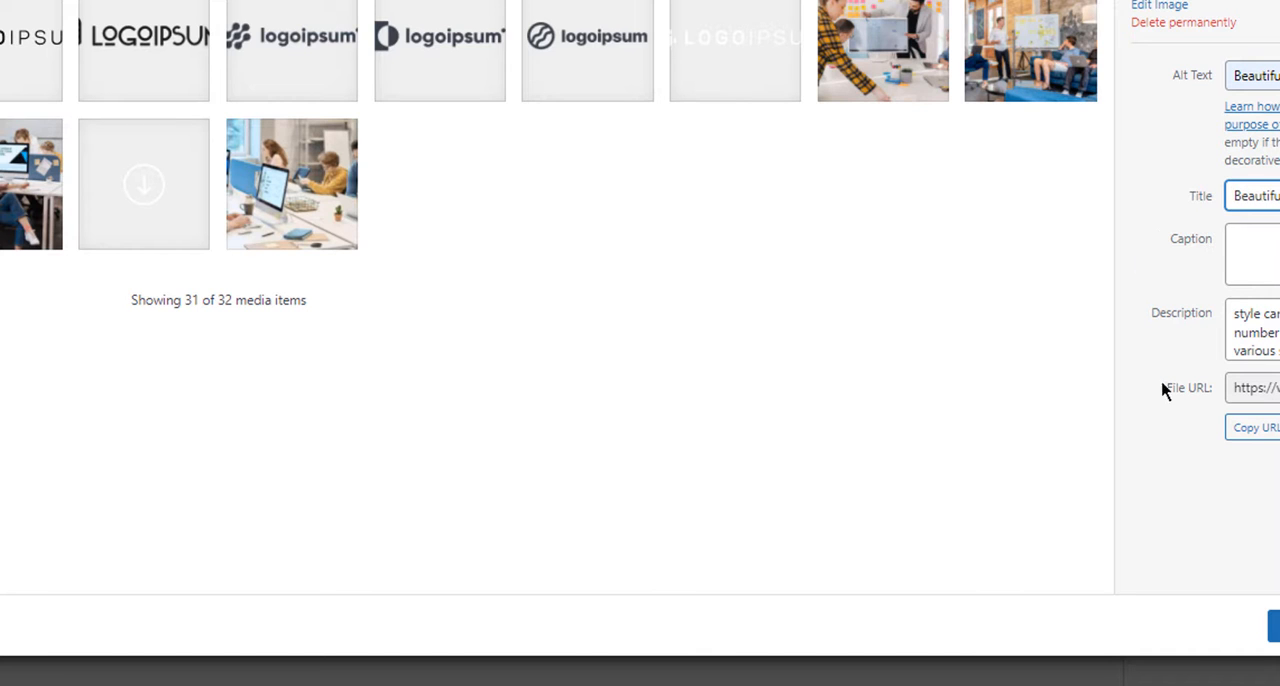
click(1275, 626)
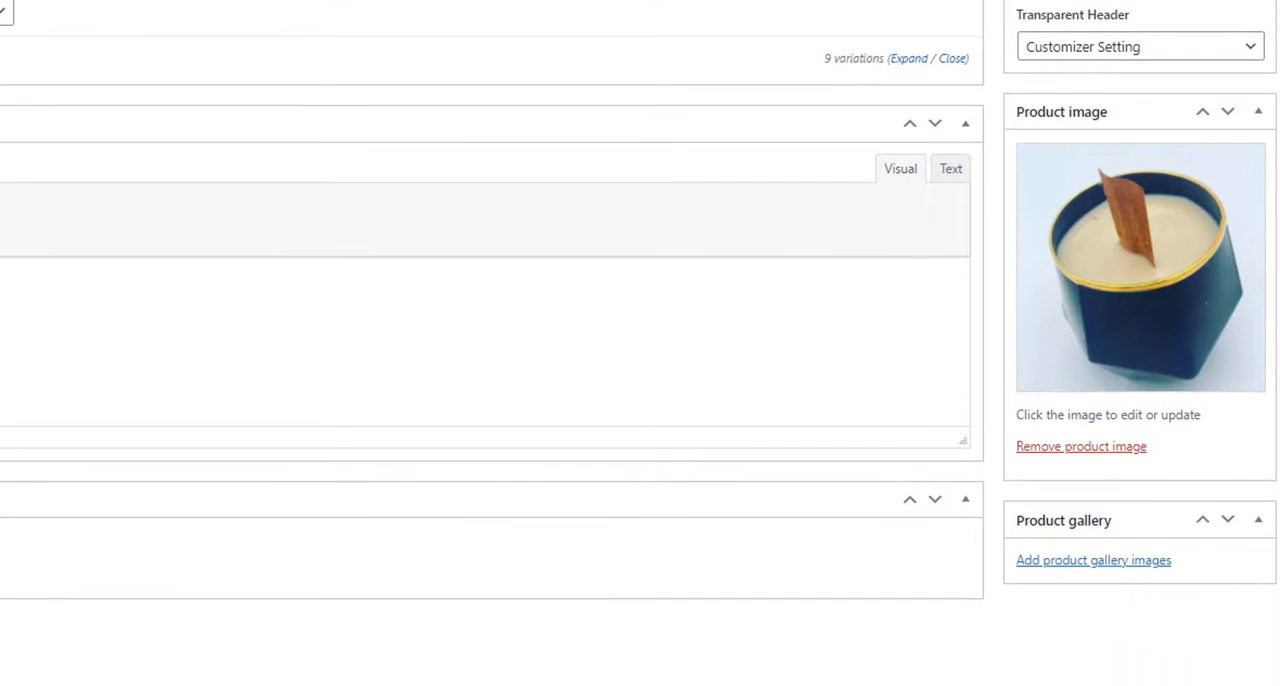
Step: Upload the surprise-jewelry and surprise-jewelry2 files for the product gallery
click(1082, 562)
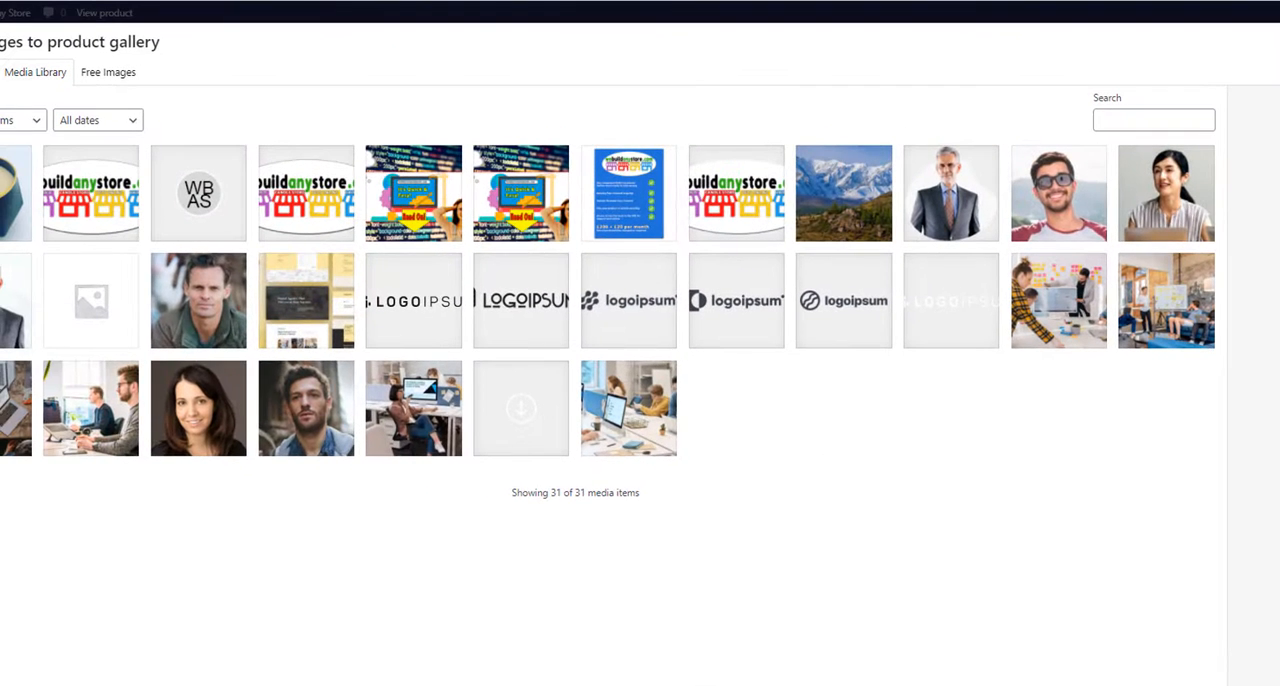
click(0, 72)
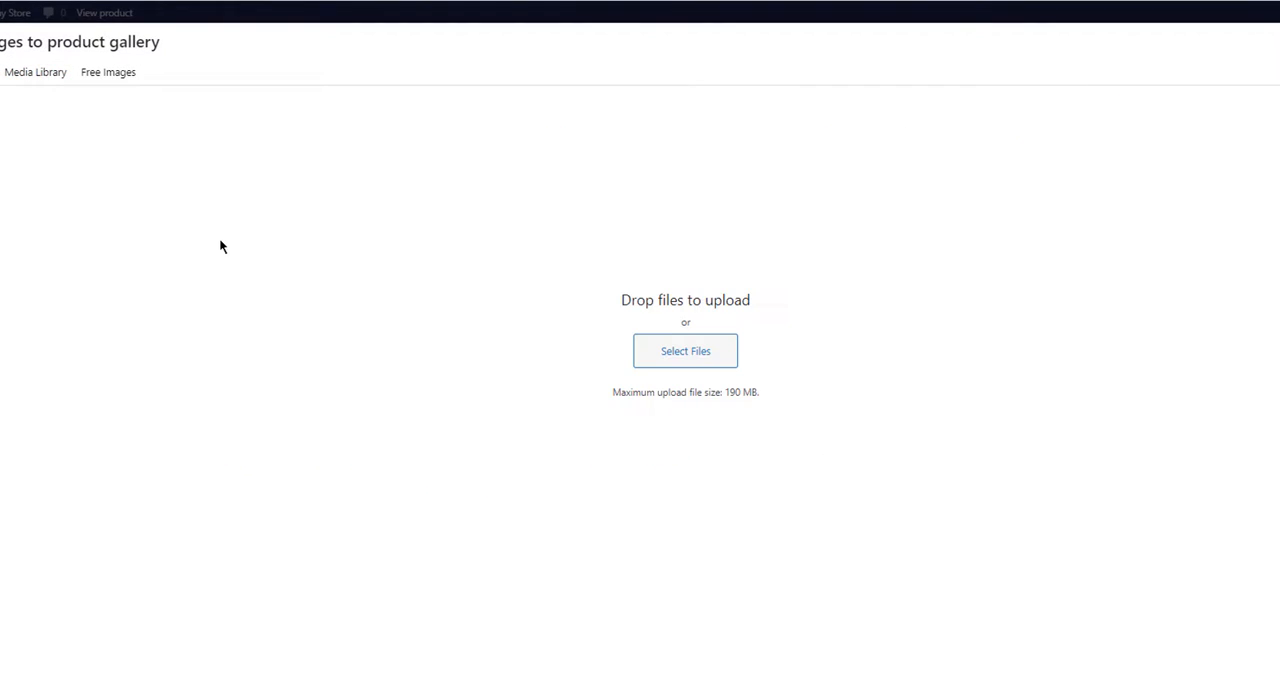
click(705, 357)
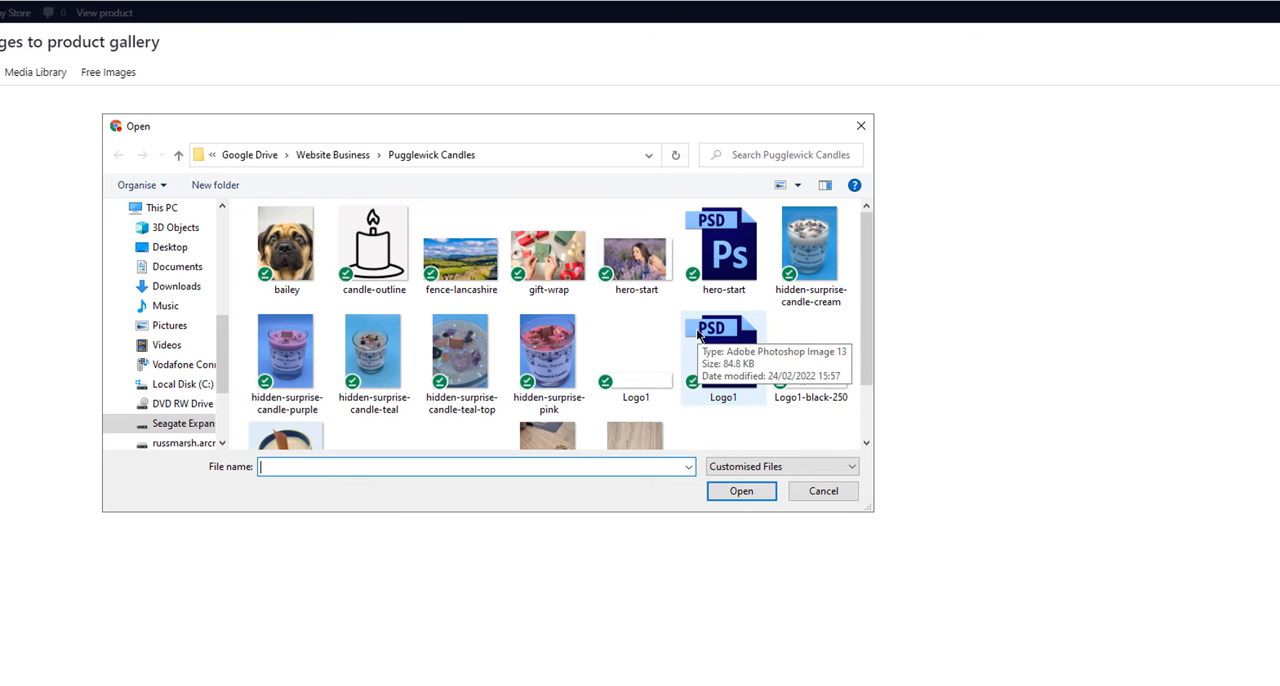
scroll(700, 340, down, 1)
click(549, 380)
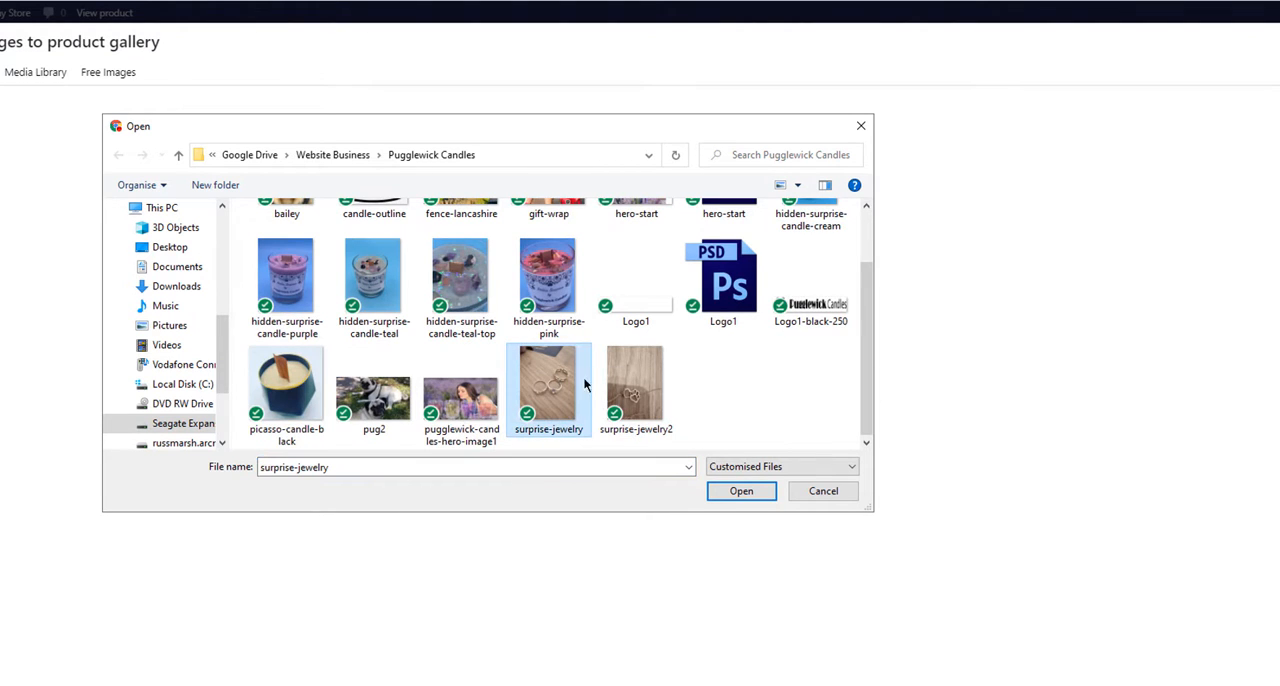
ctrl+click(635, 385)
click(741, 491)
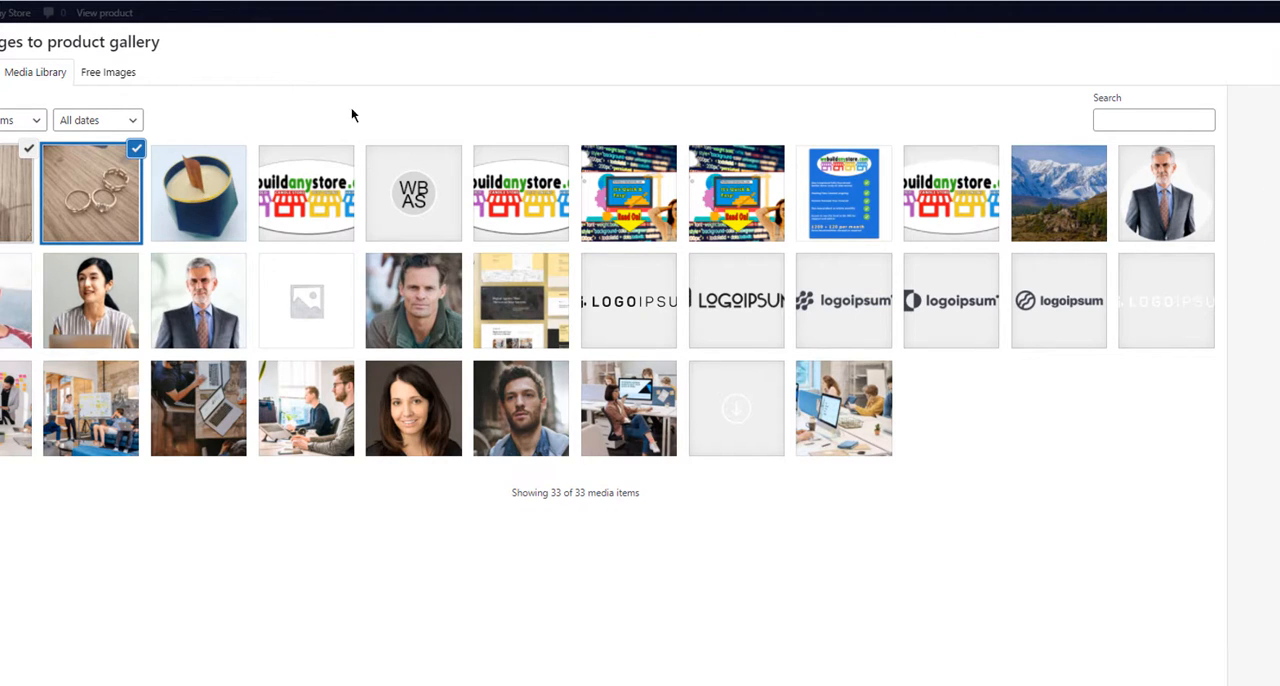
Step: Set the alt text, title and description of surprise-jewelry2.png to "Beautiful Candles for you" and add it to the product gallery
click(90, 177)
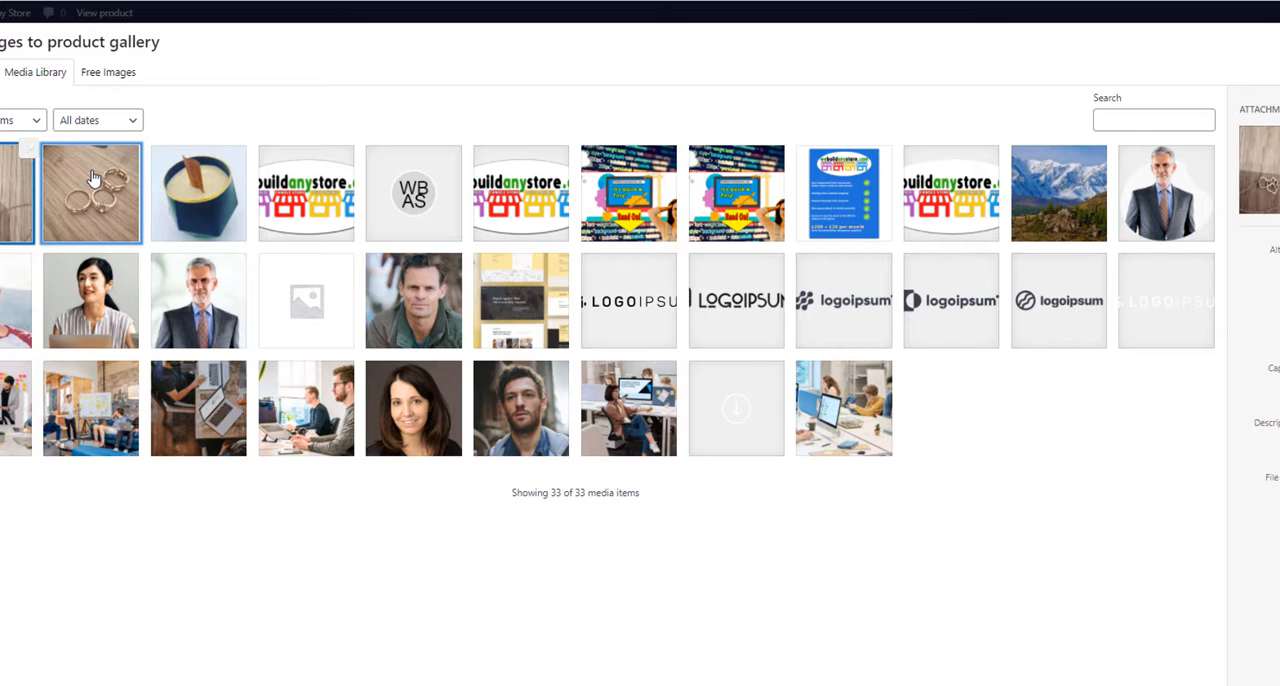
click(1266, 266)
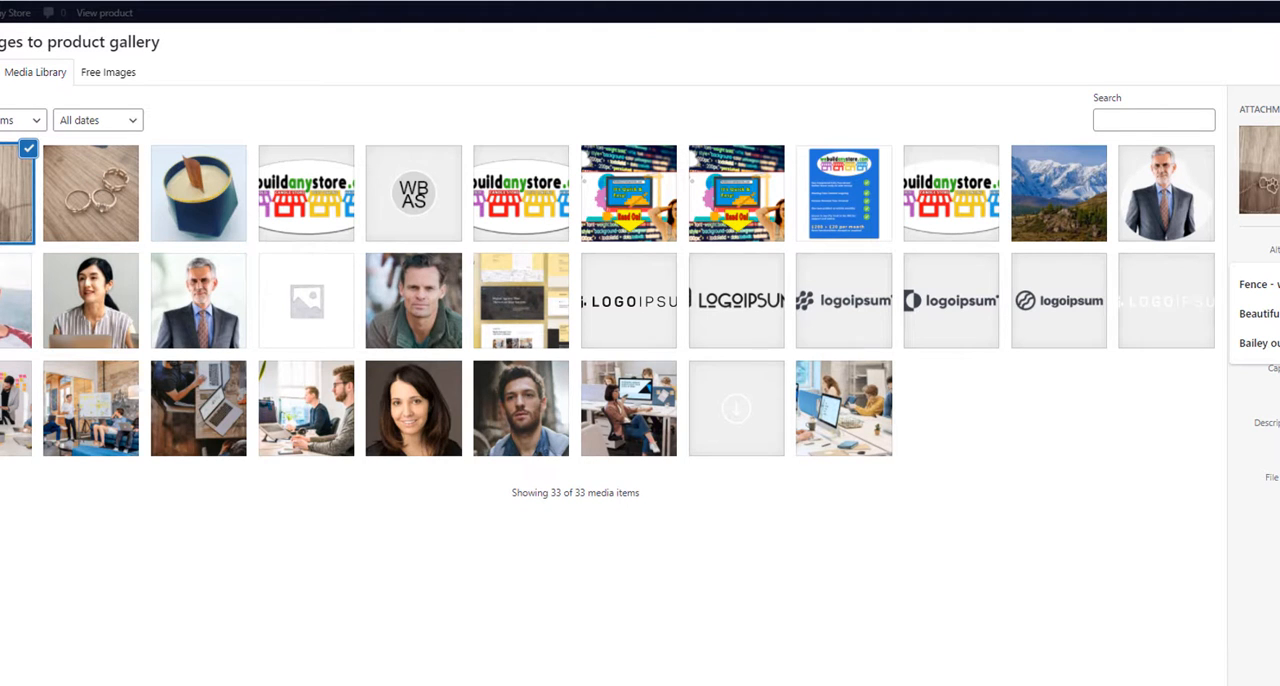
click(1262, 314)
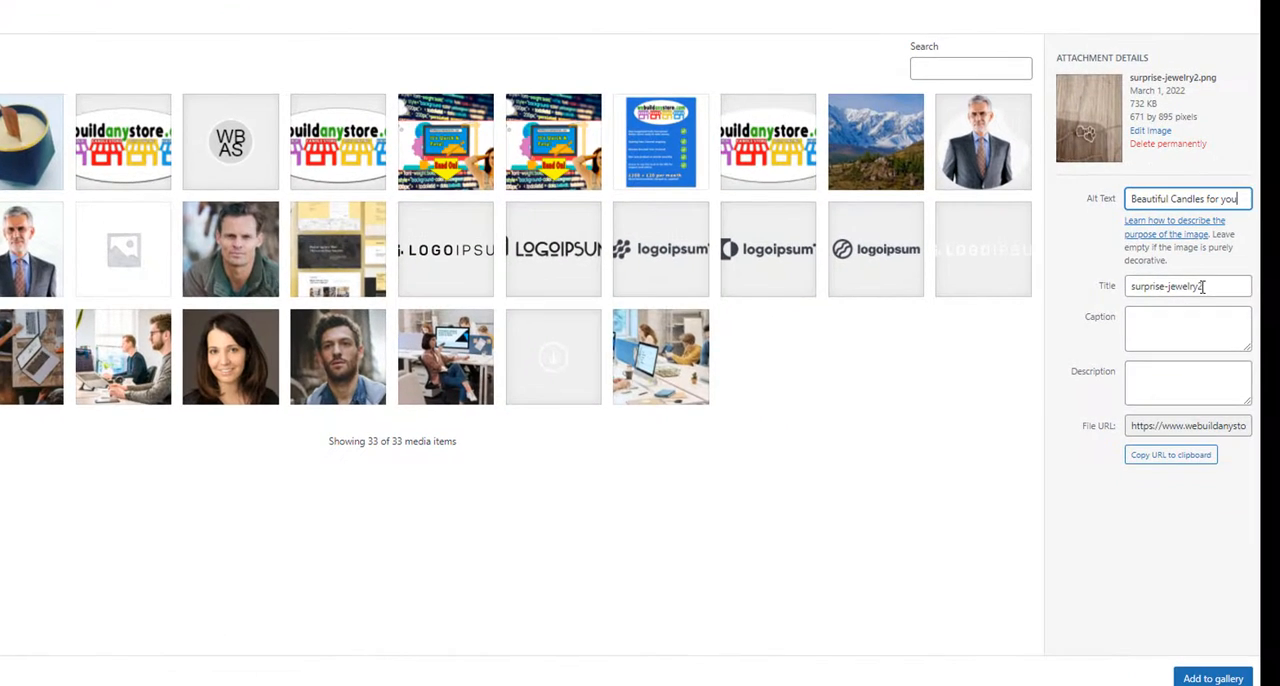
drag(1202, 286, 1046, 285)
text(Beautiful Candles for you)
click(1160, 388)
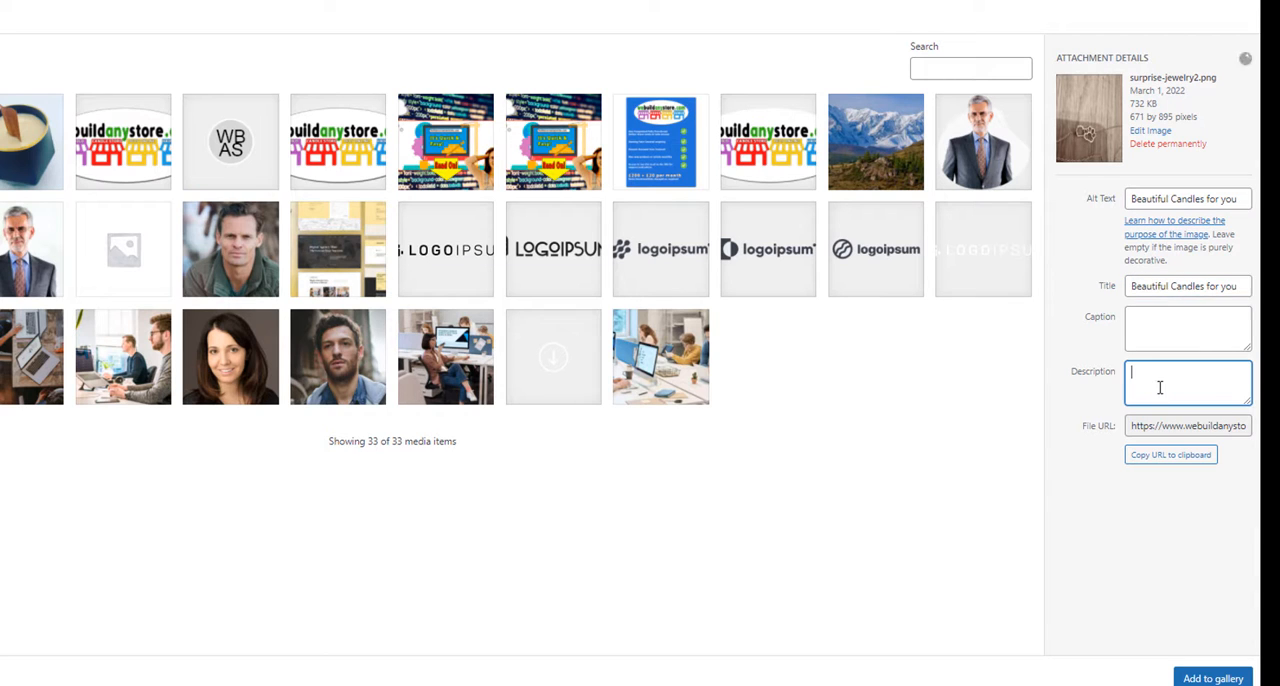
text(Beautiful Candles for you)
click(1210, 678)
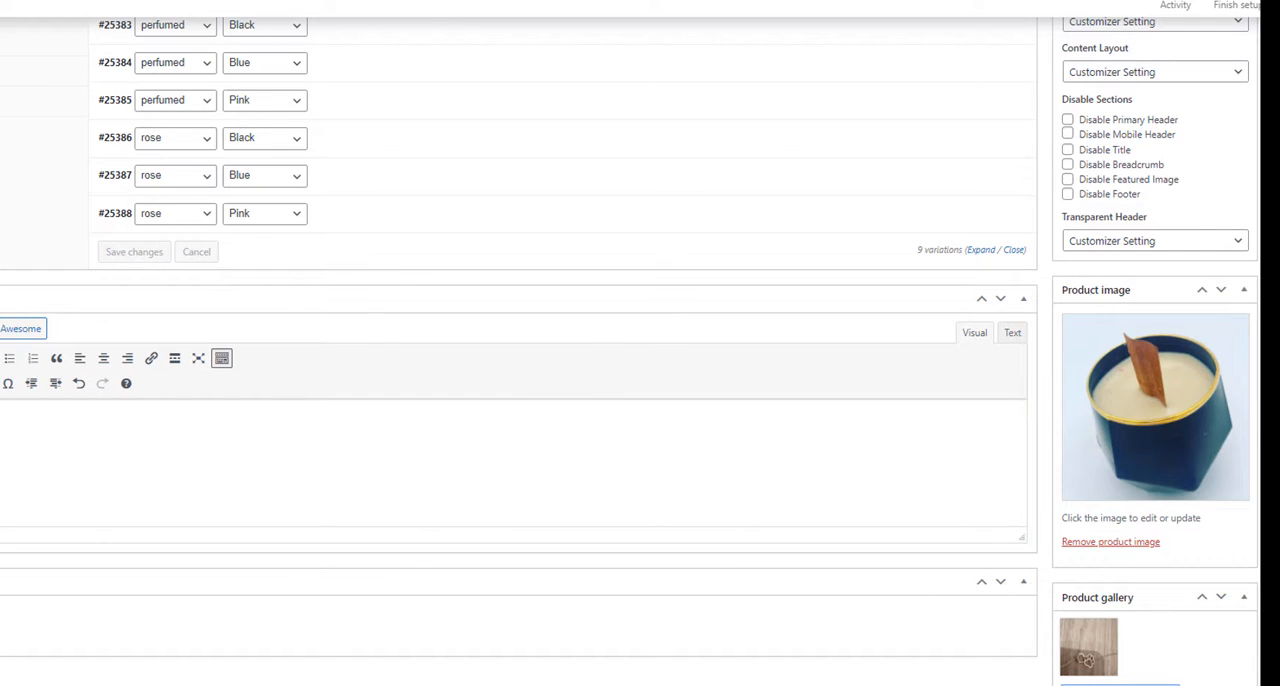
Step: Give surprise-jewelry.png the alt text, title and description "Beautiful Candles for you" and add it to the product gallery
click(1120, 685)
click(2, 142)
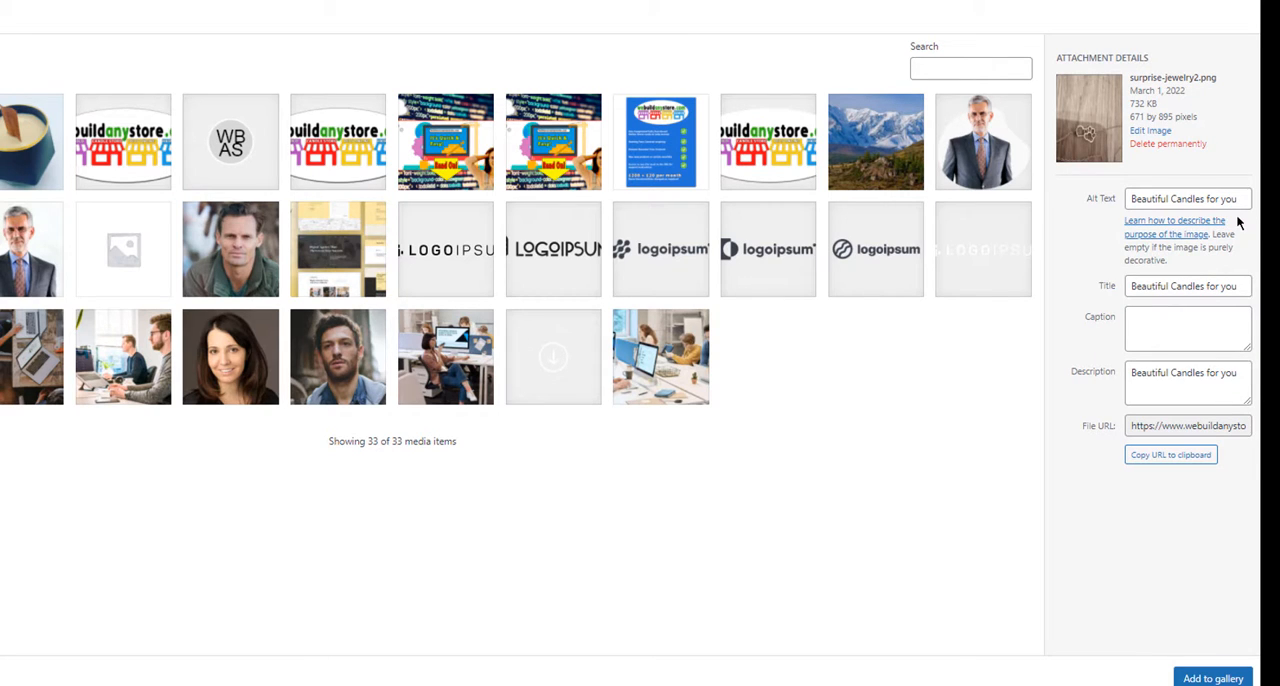
click(2, 150)
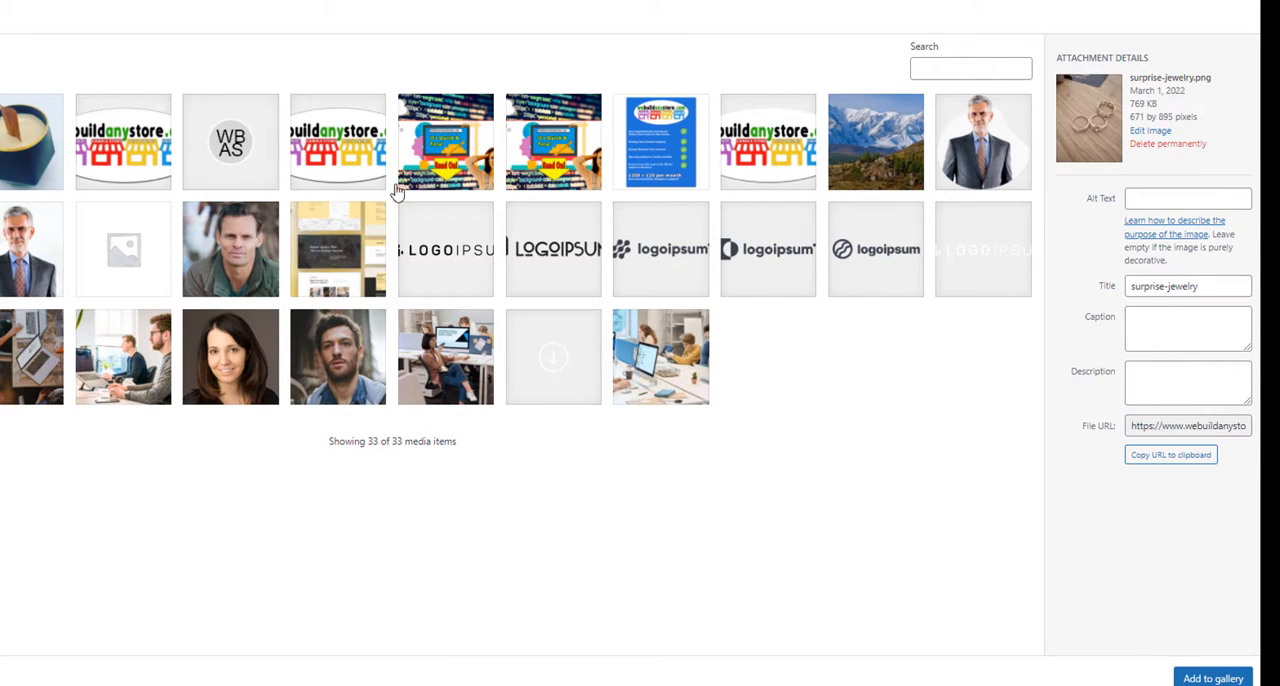
click(1152, 197)
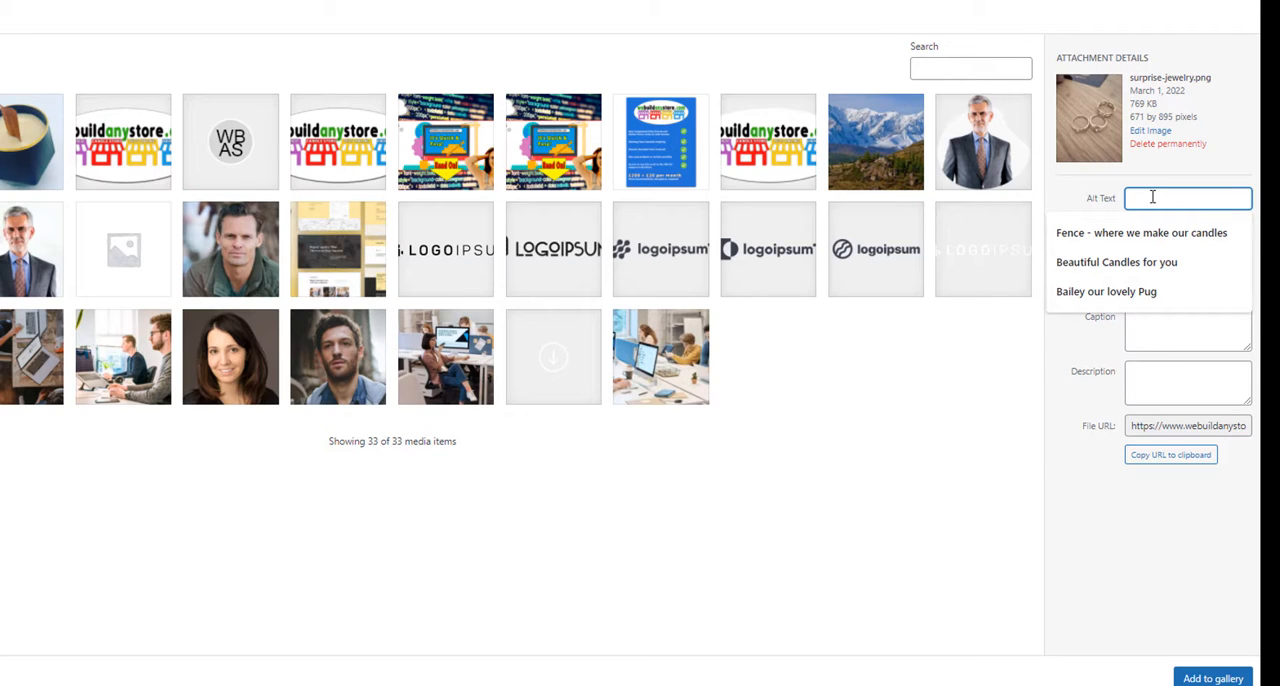
click(1150, 262)
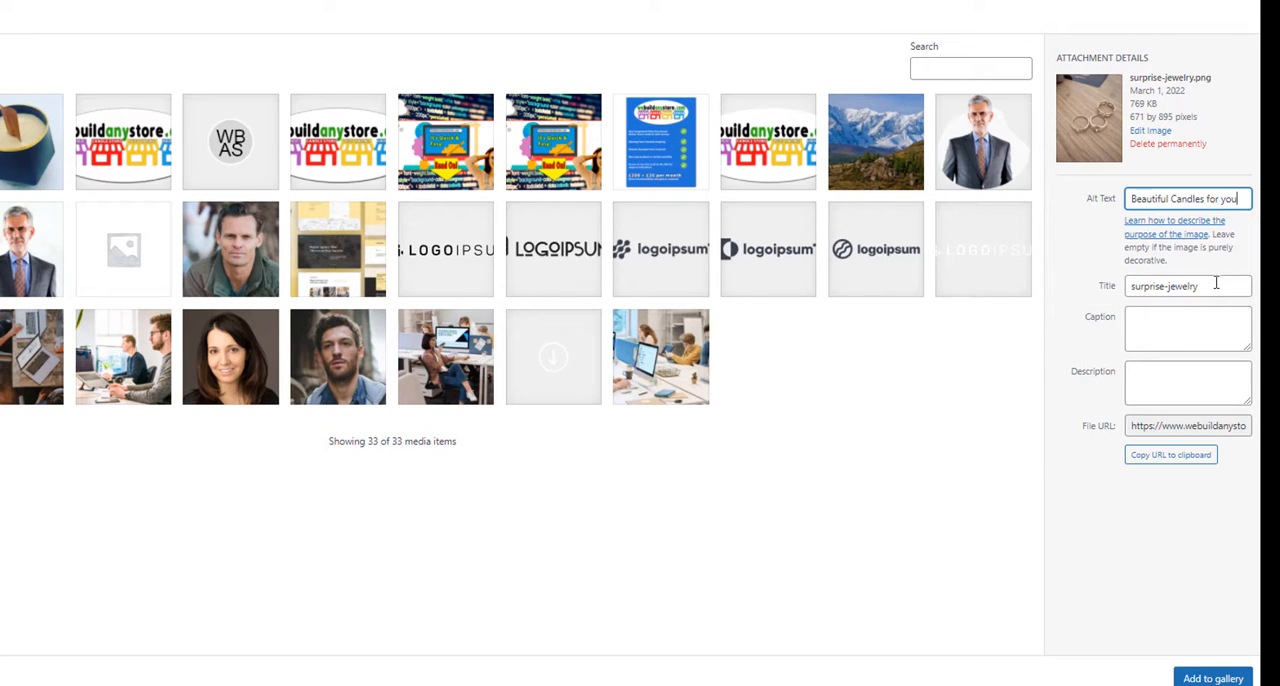
triple_click(1216, 284)
text(Beautiful Candles for you)
click(1161, 381)
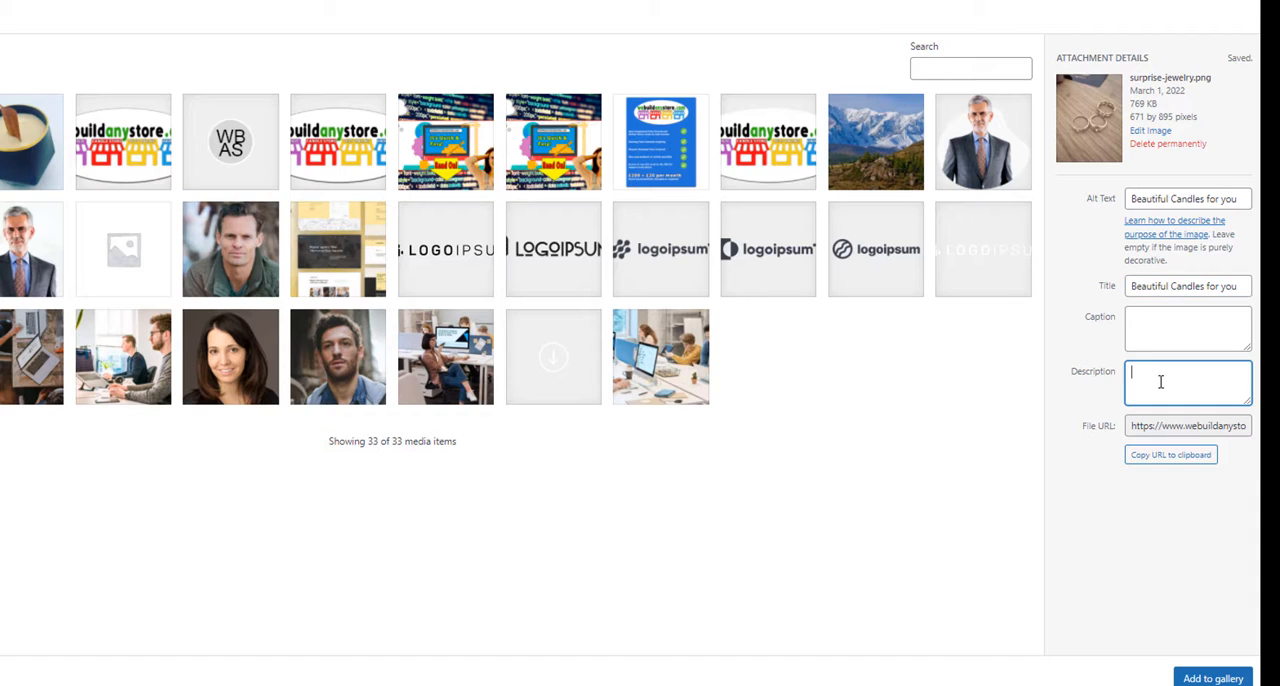
text(Beautiful Candles for you)
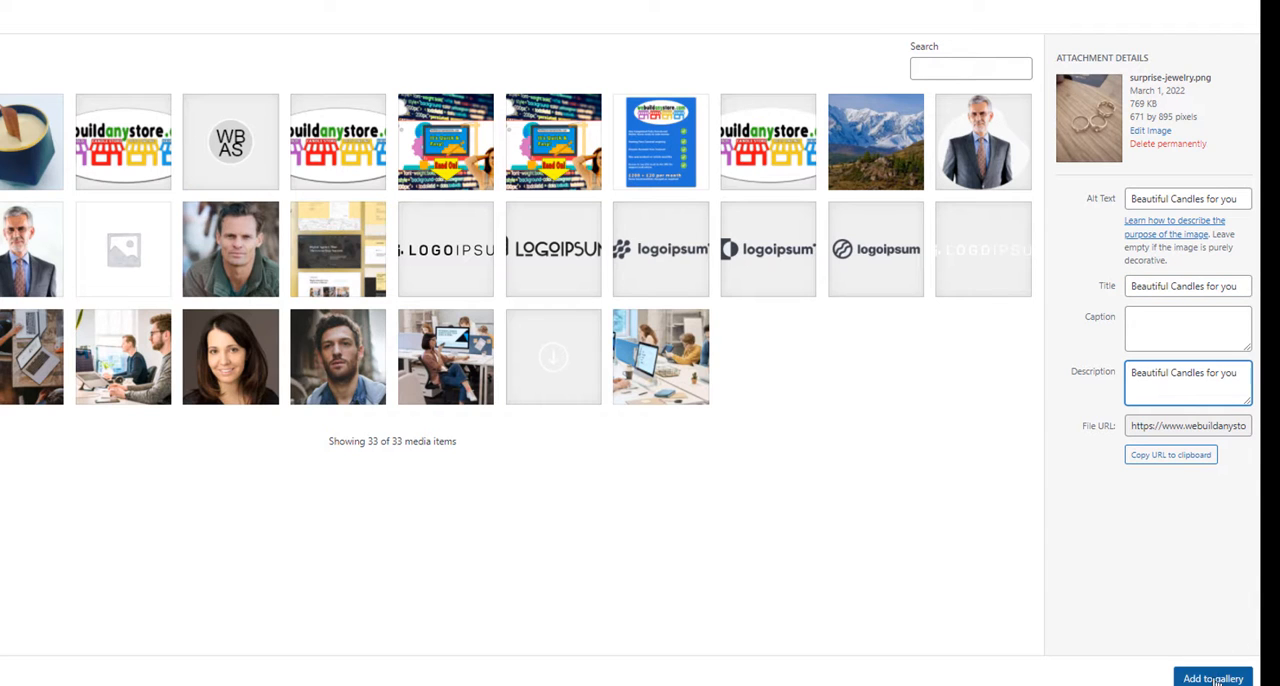
click(1213, 679)
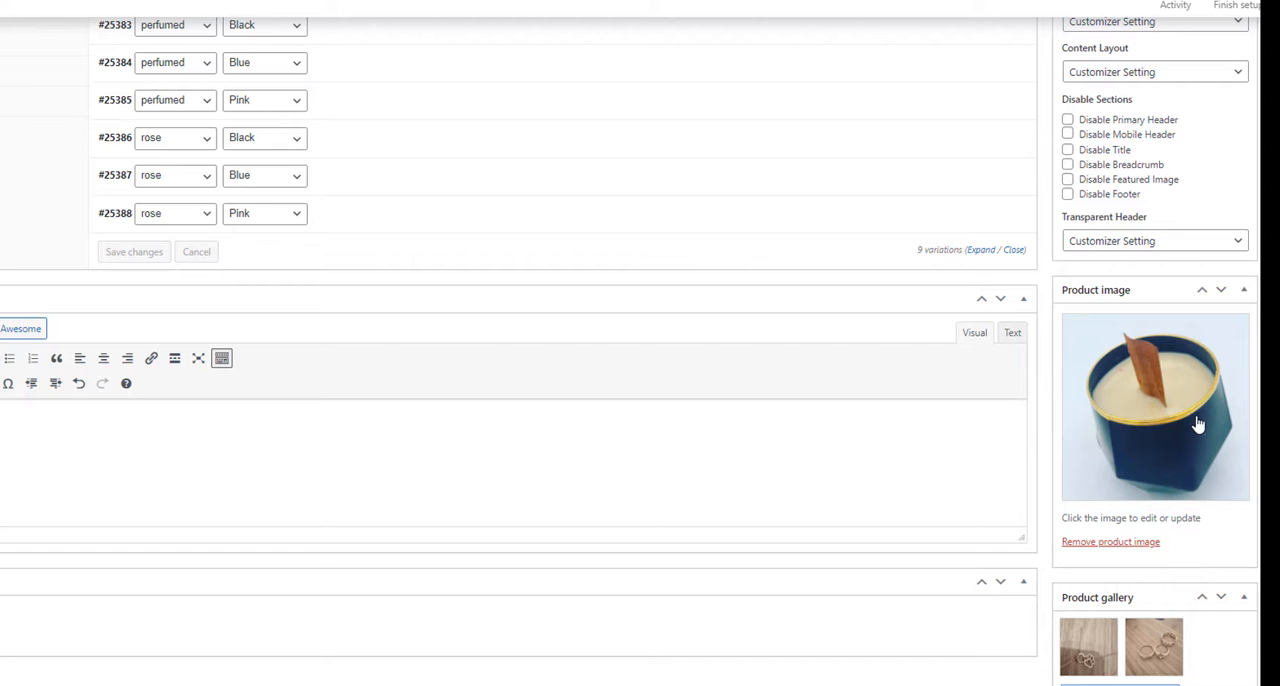
Step: Add the product tags "candle", "scented" and "black candle"
scroll(640, 350, up, 4)
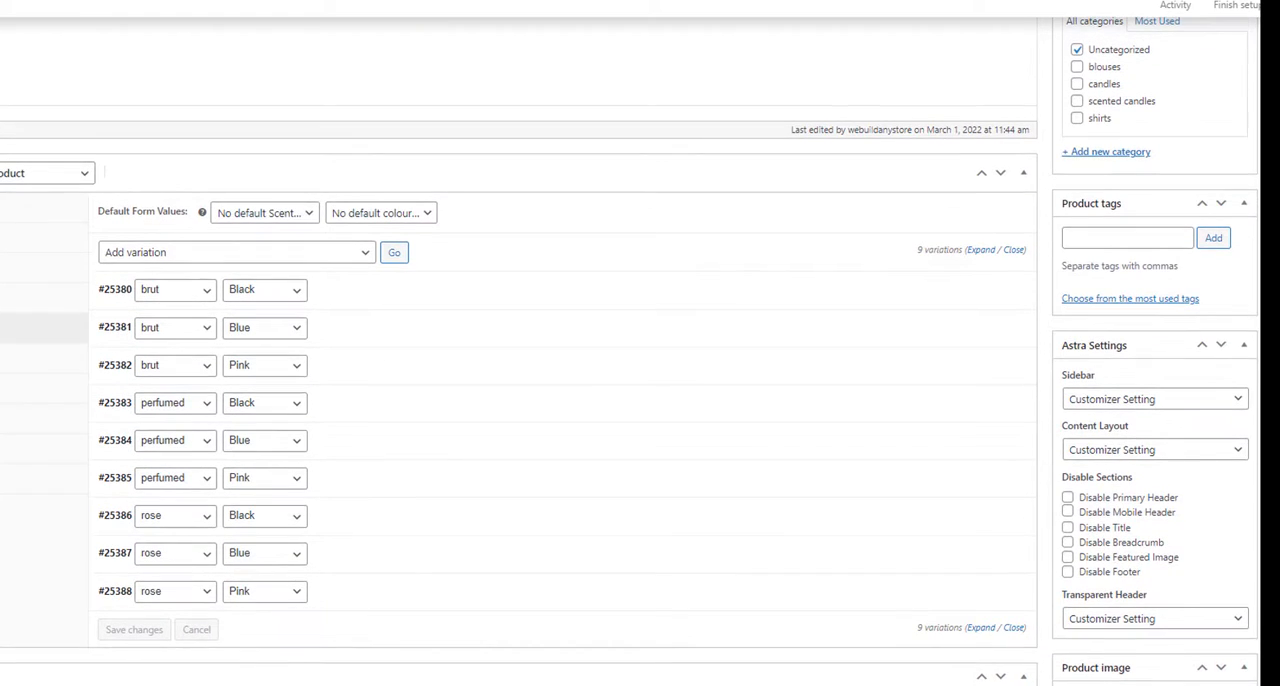
scroll(640, 350, up, 1)
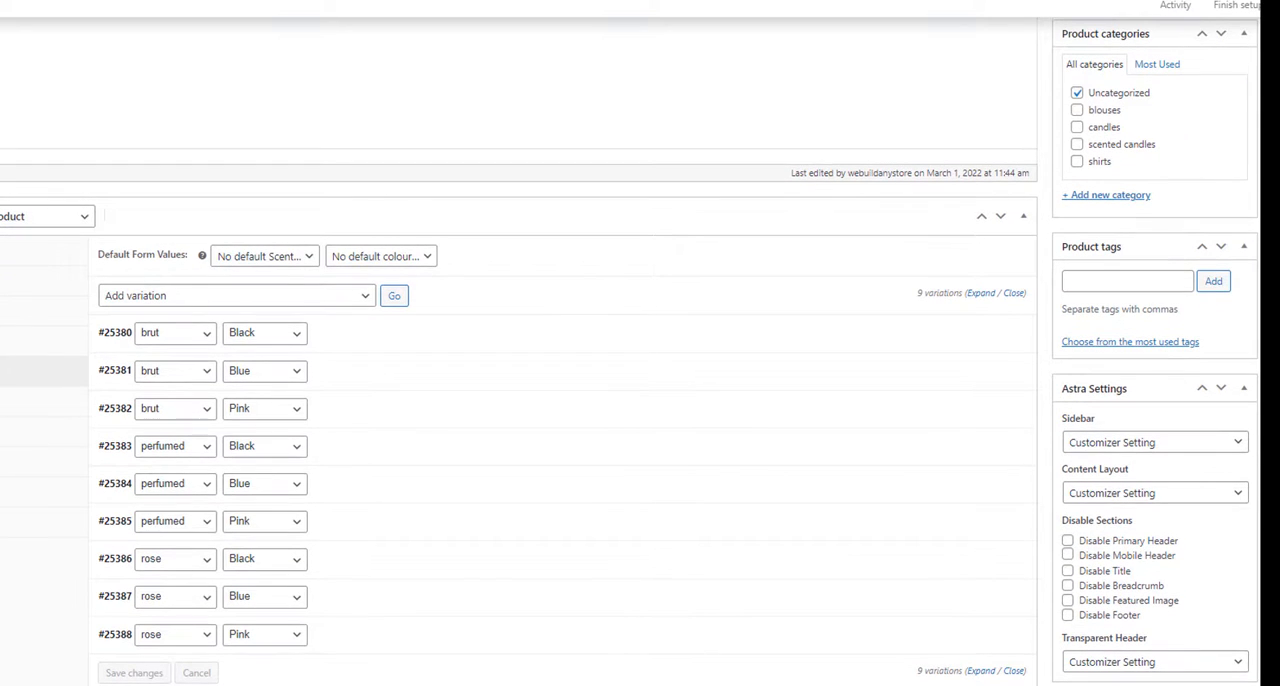
scroll(640, 350, down, 1)
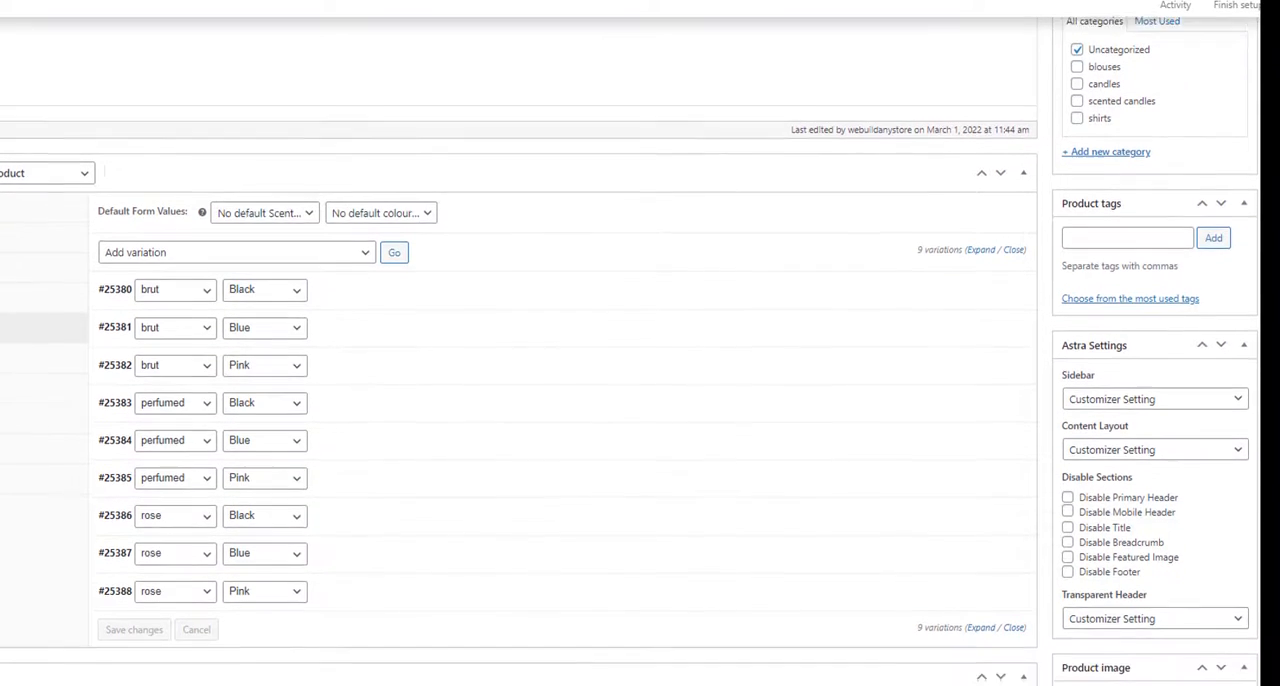
click(1089, 186)
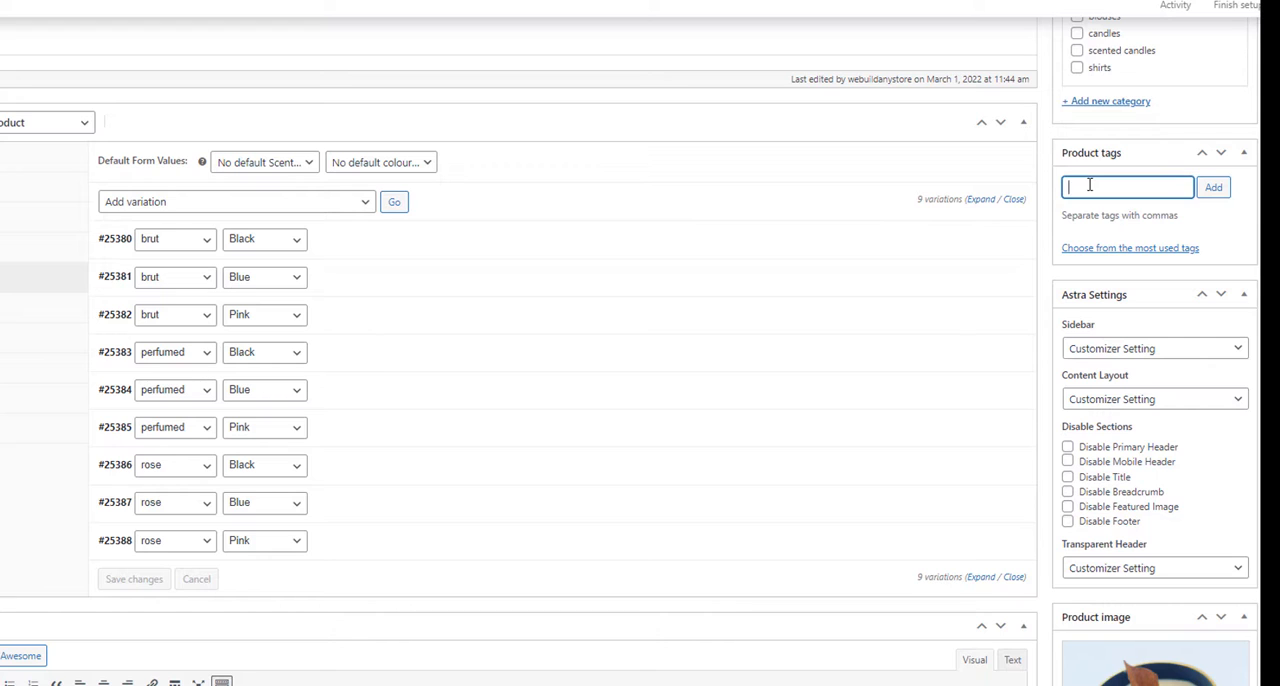
text(candle)
key(Return)
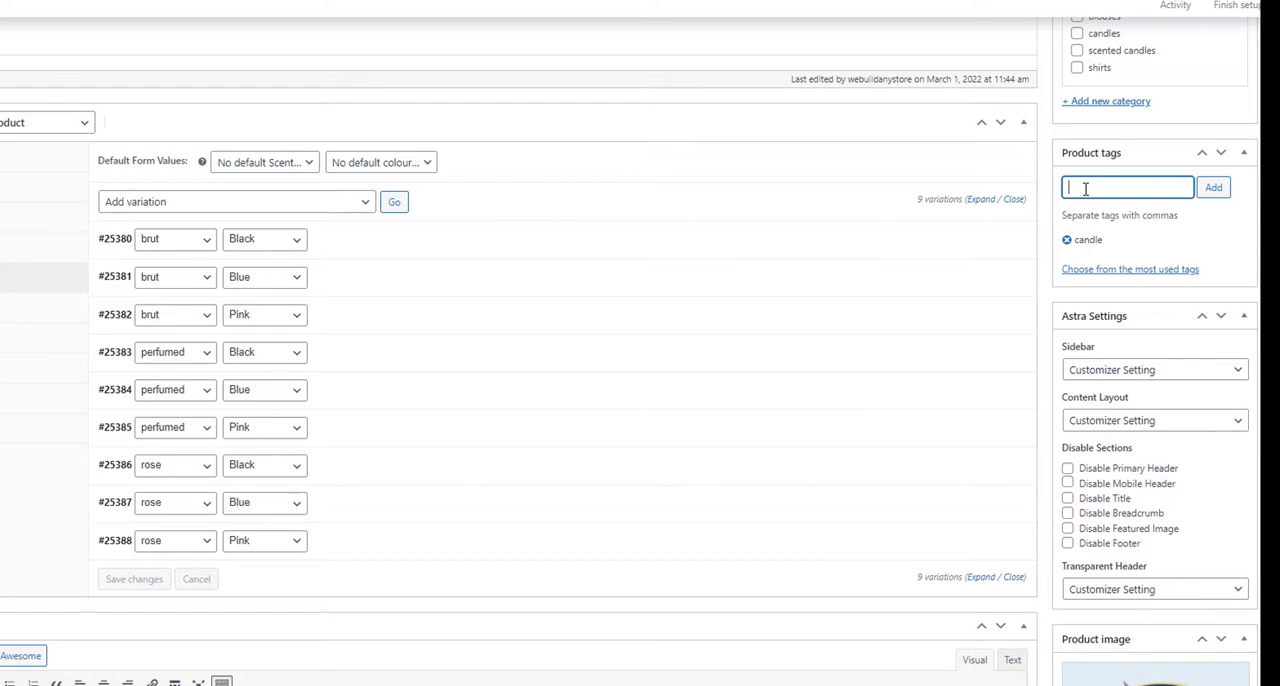
text(scented)
key(Return)
text(black candle)
key(Return)
Step: Switch the product's category from Uncategorized to candles and update the product
scroll(1047, 262, up, 3)
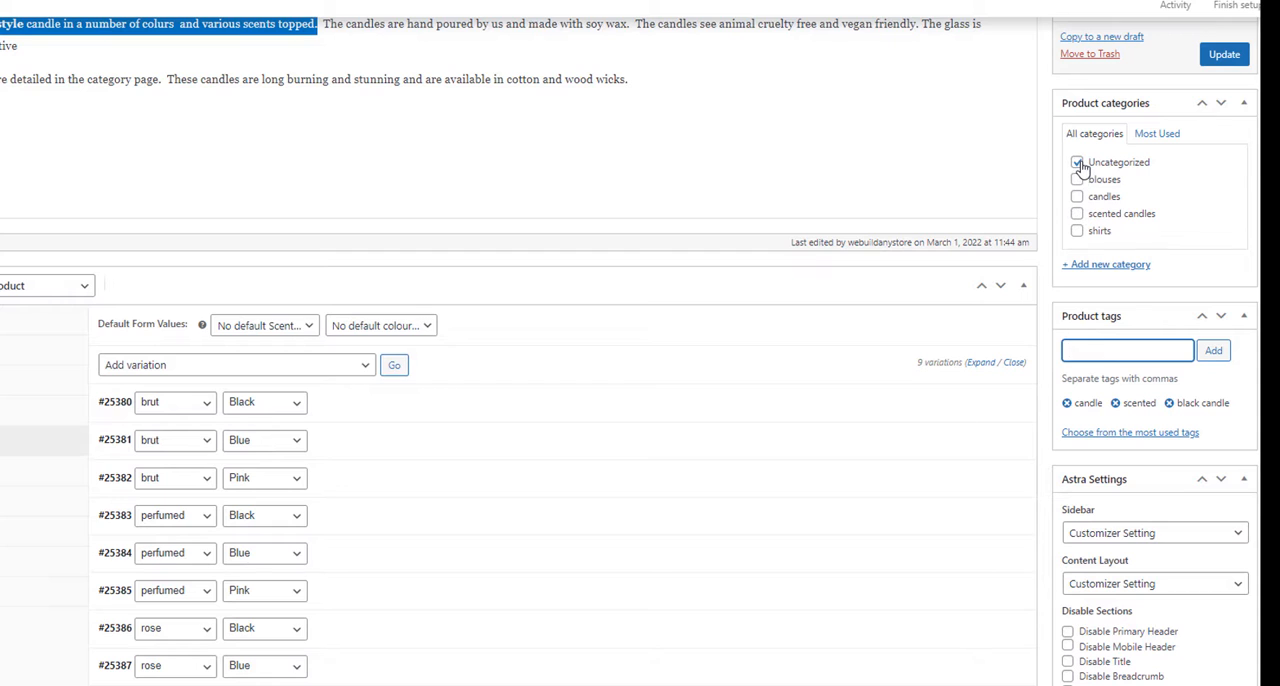
click(1078, 164)
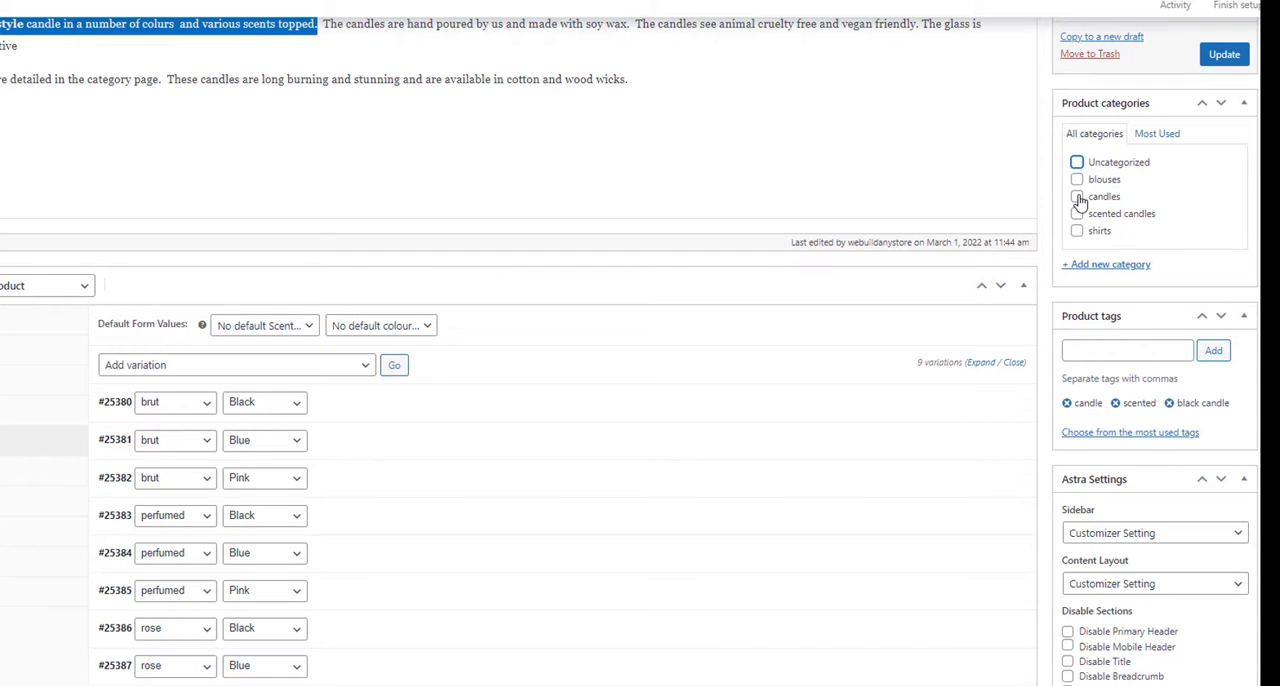
click(1078, 198)
scroll(642, 580, down, 3)
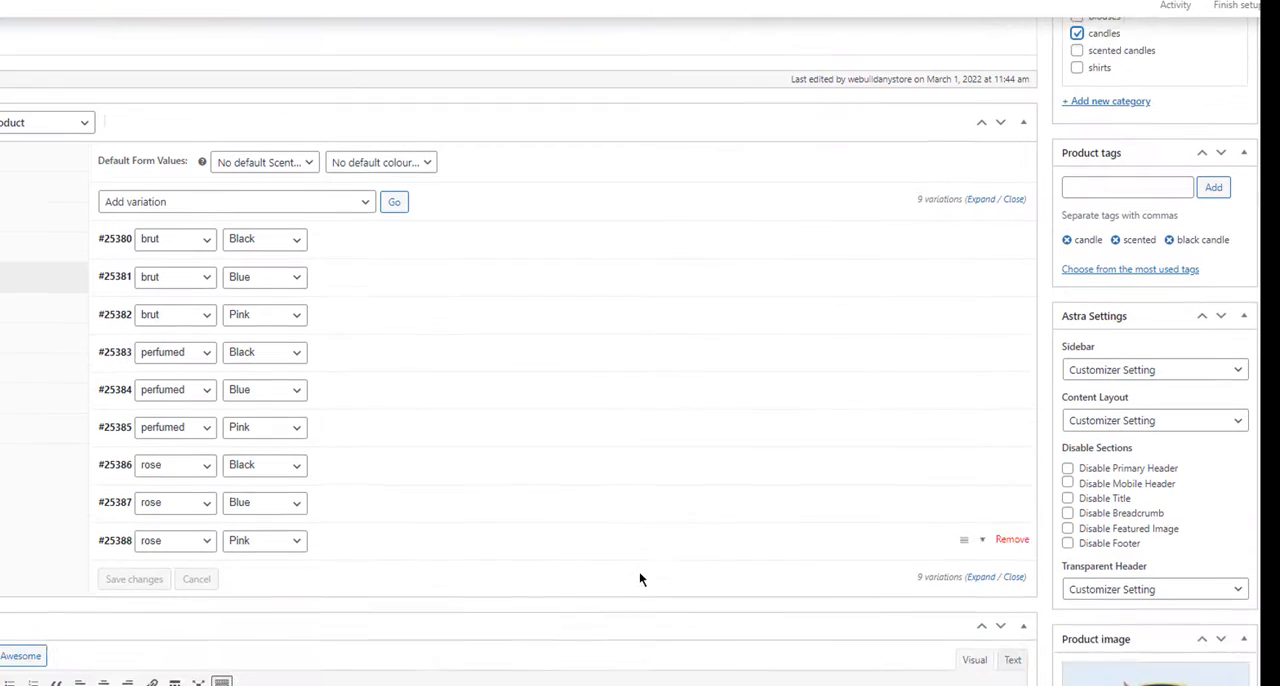
scroll(639, 575, down, 3)
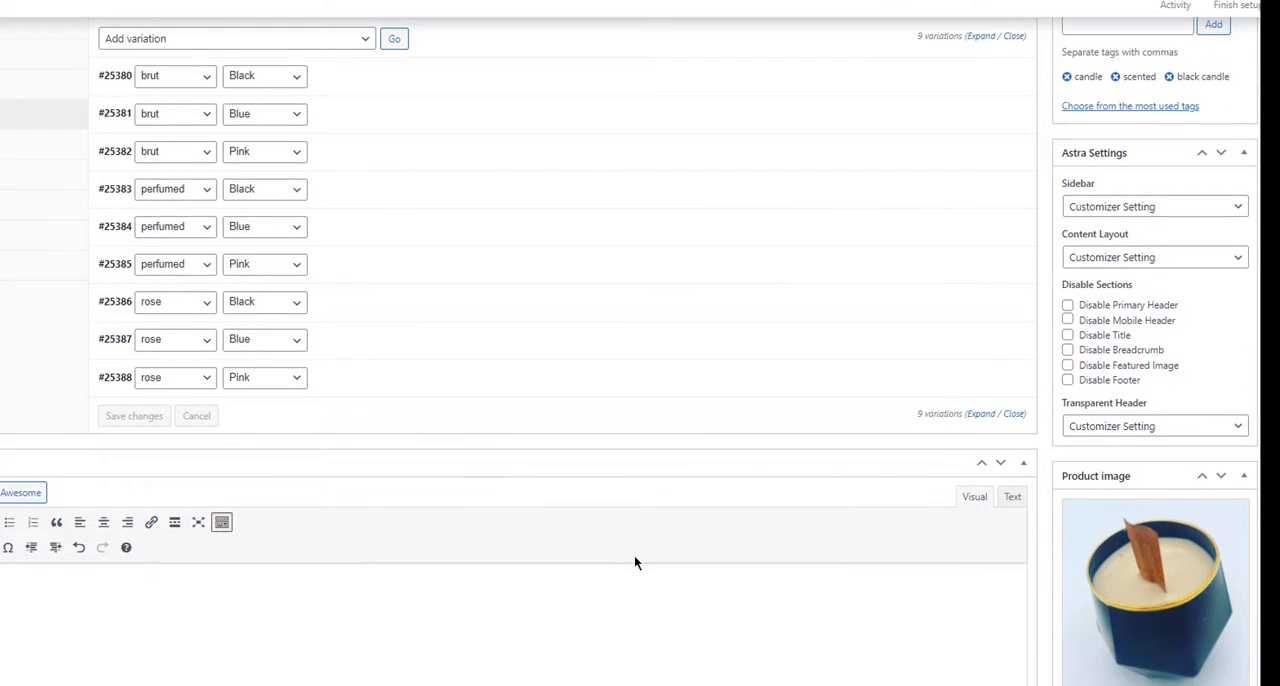
scroll(635, 562, down, 4)
scroll(630, 552, up, 14)
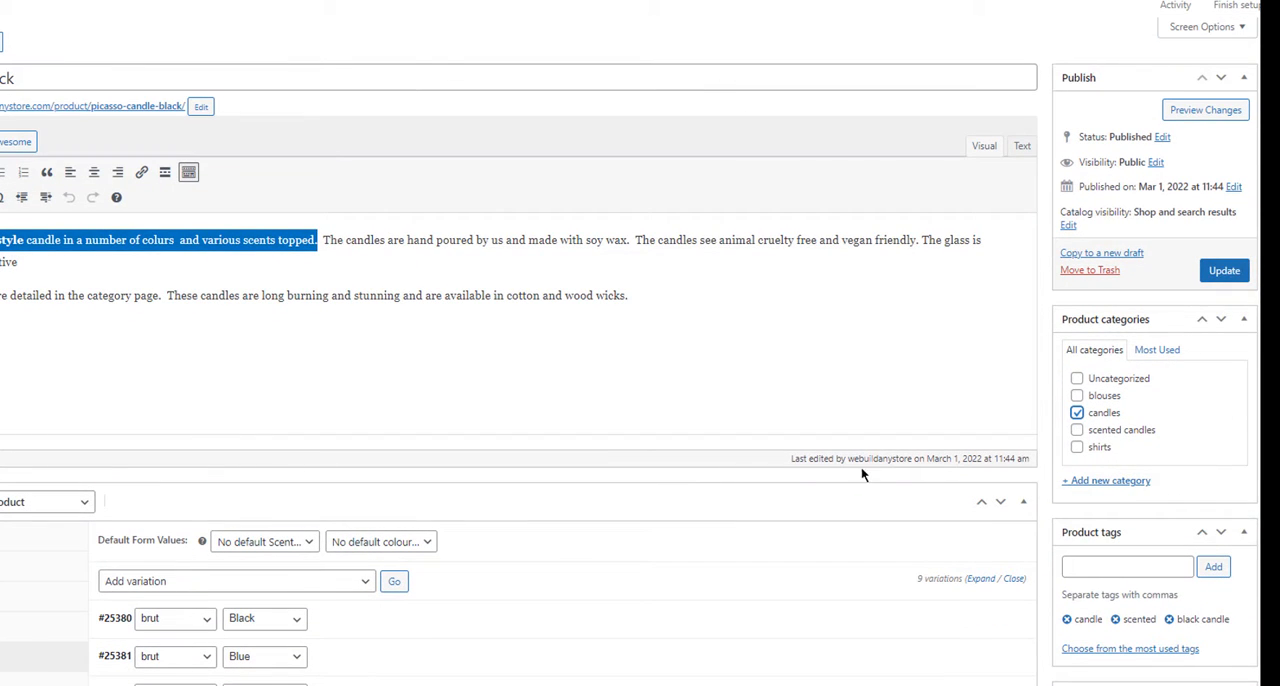
click(1225, 275)
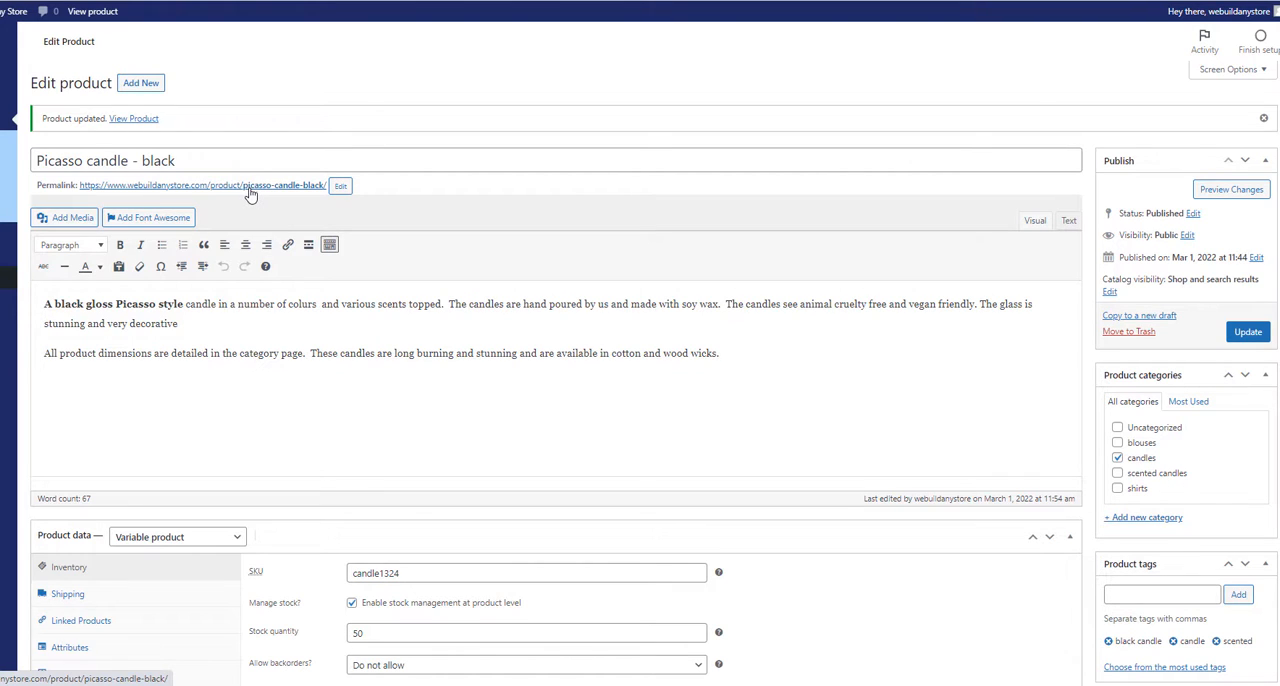
Step: Open the updated product's store page in a new tab and look over its layout
right_click(143, 126)
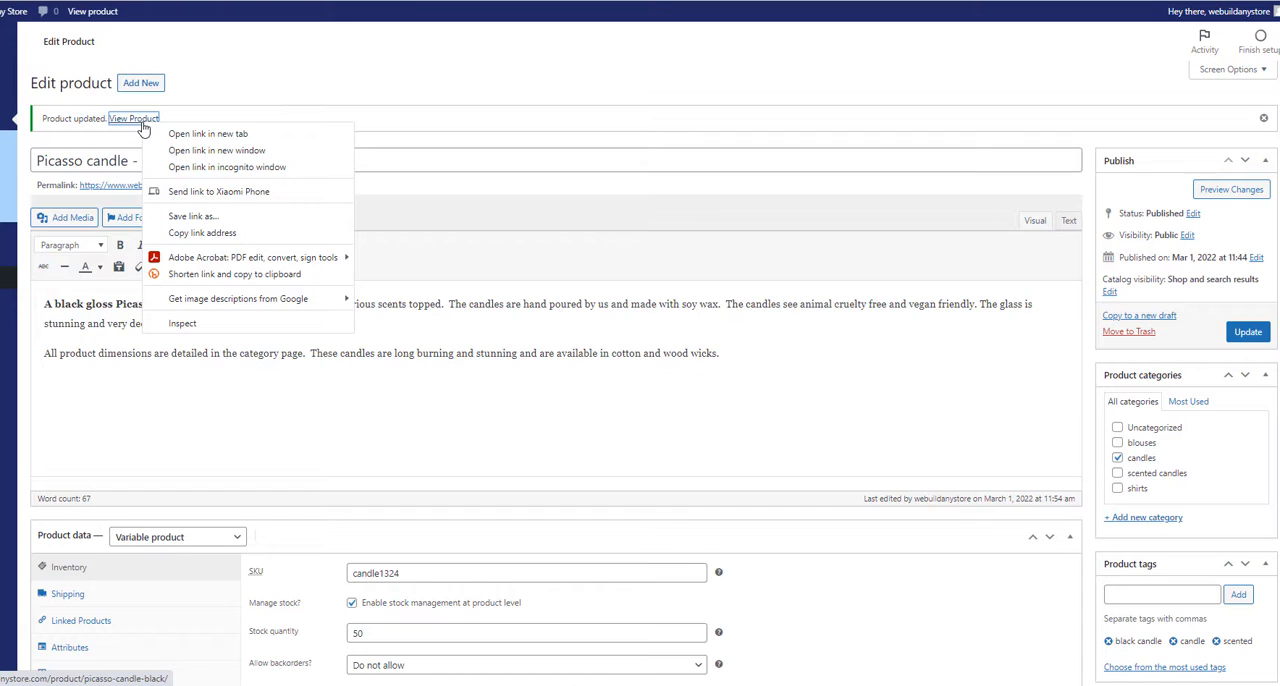
click(248, 138)
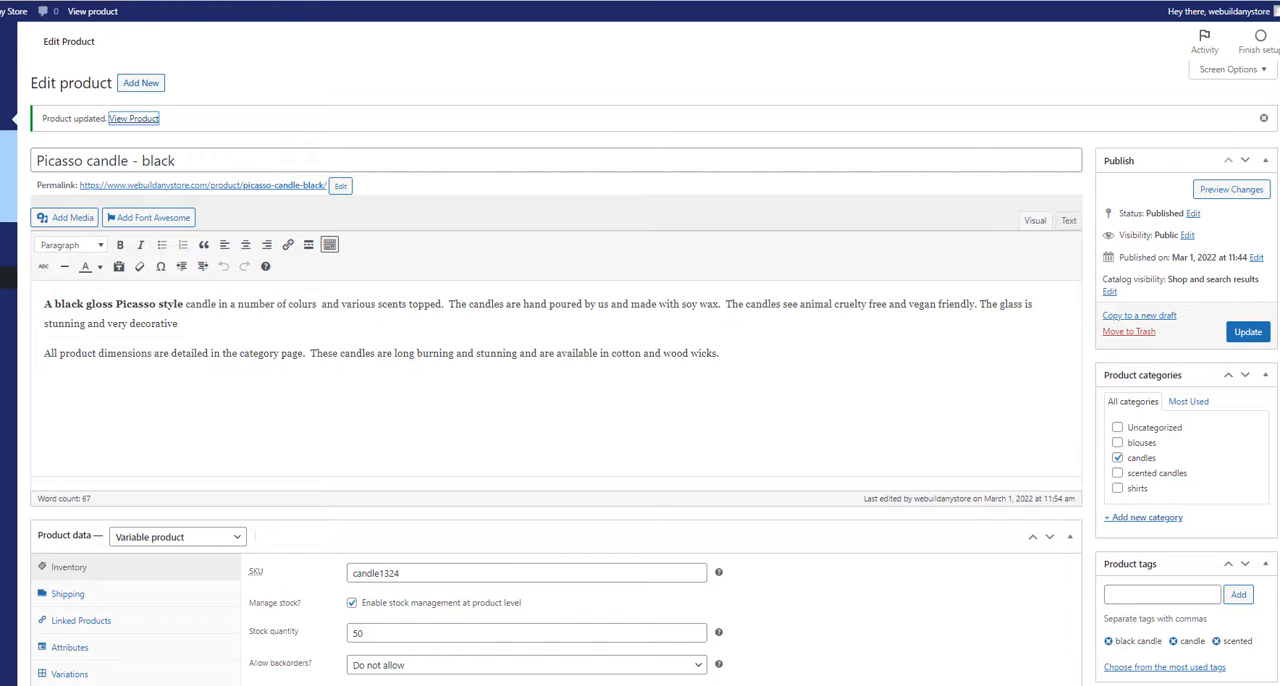
key(ctrl+Tab)
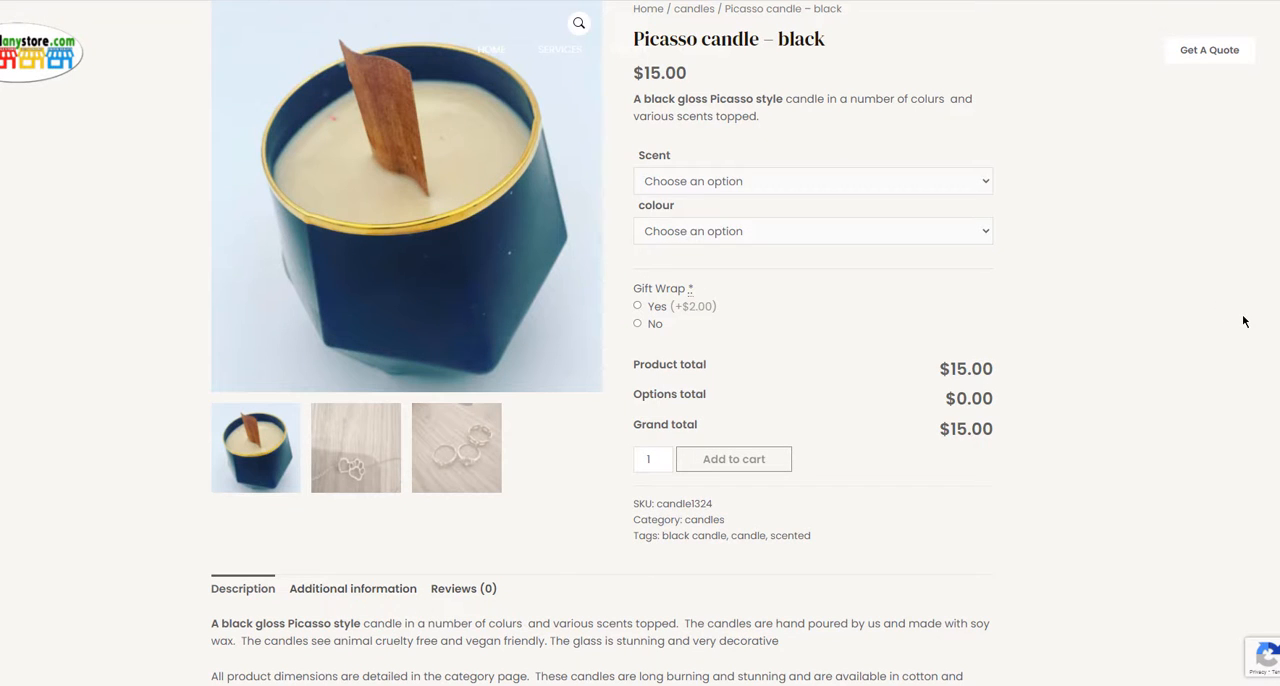
scroll(1169, 343, down, 1)
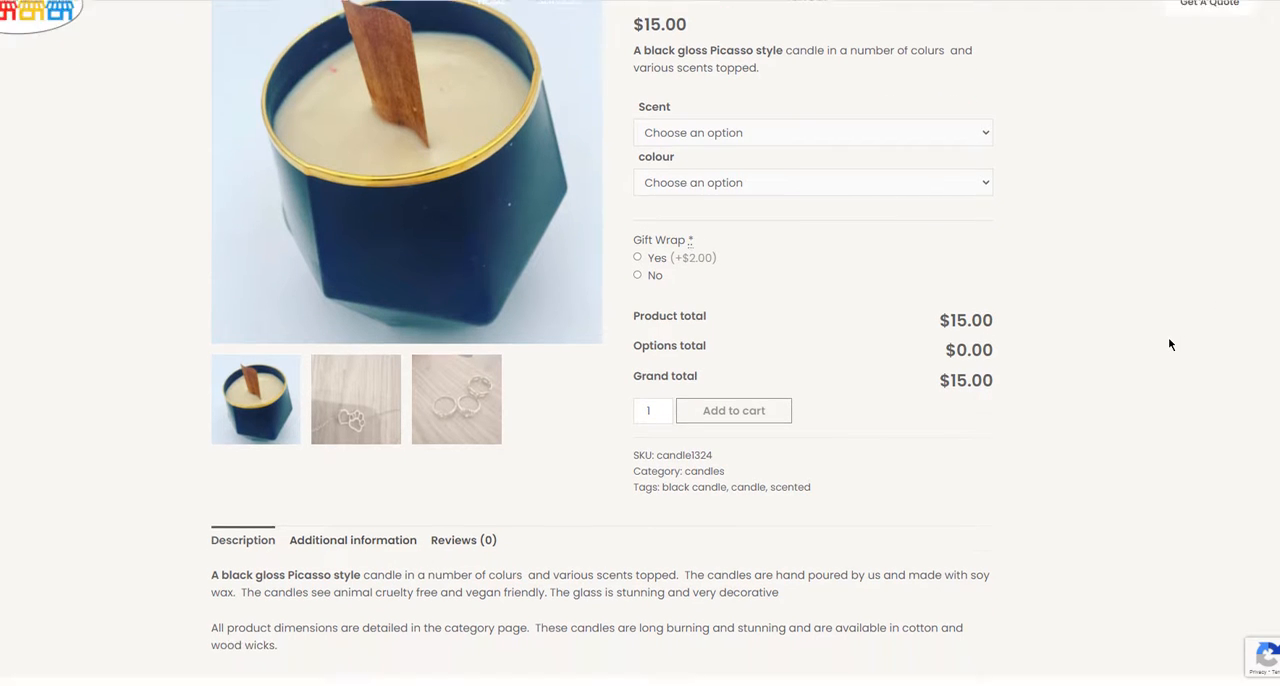
scroll(1169, 343, up, 1)
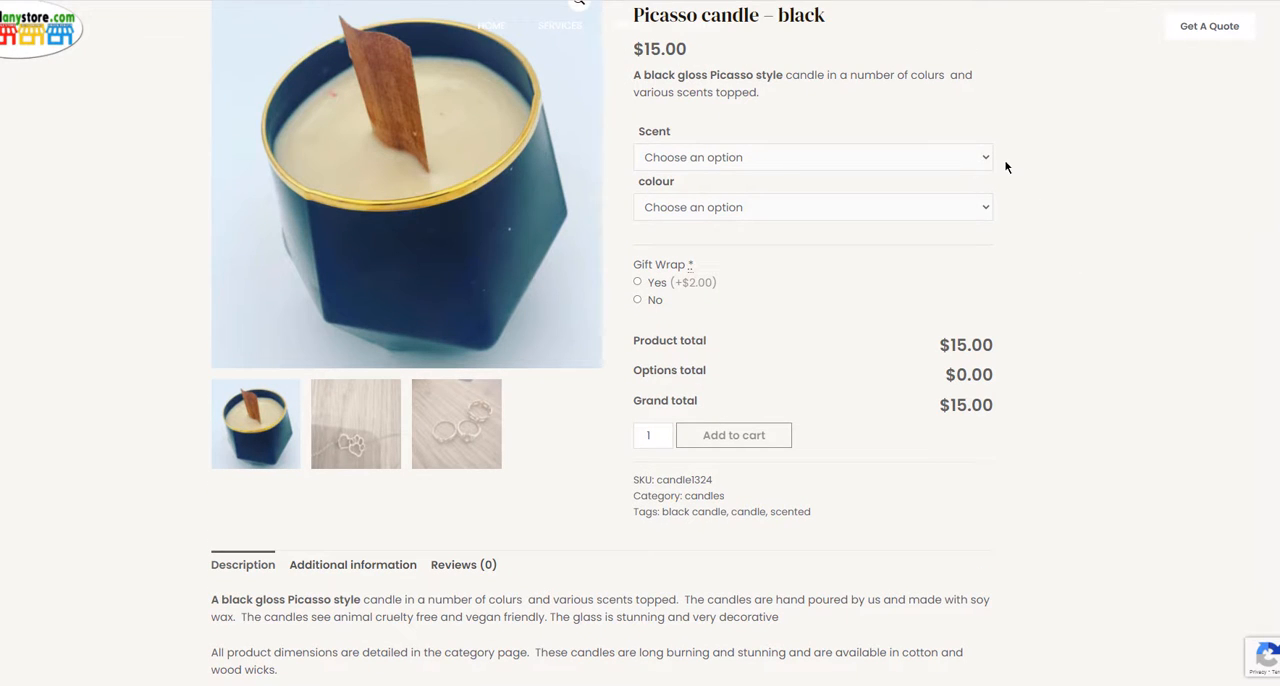
Step: Choose scent brut and colour Blue on the product page, and test gift wrap with Yes before setting it to No
click(961, 157)
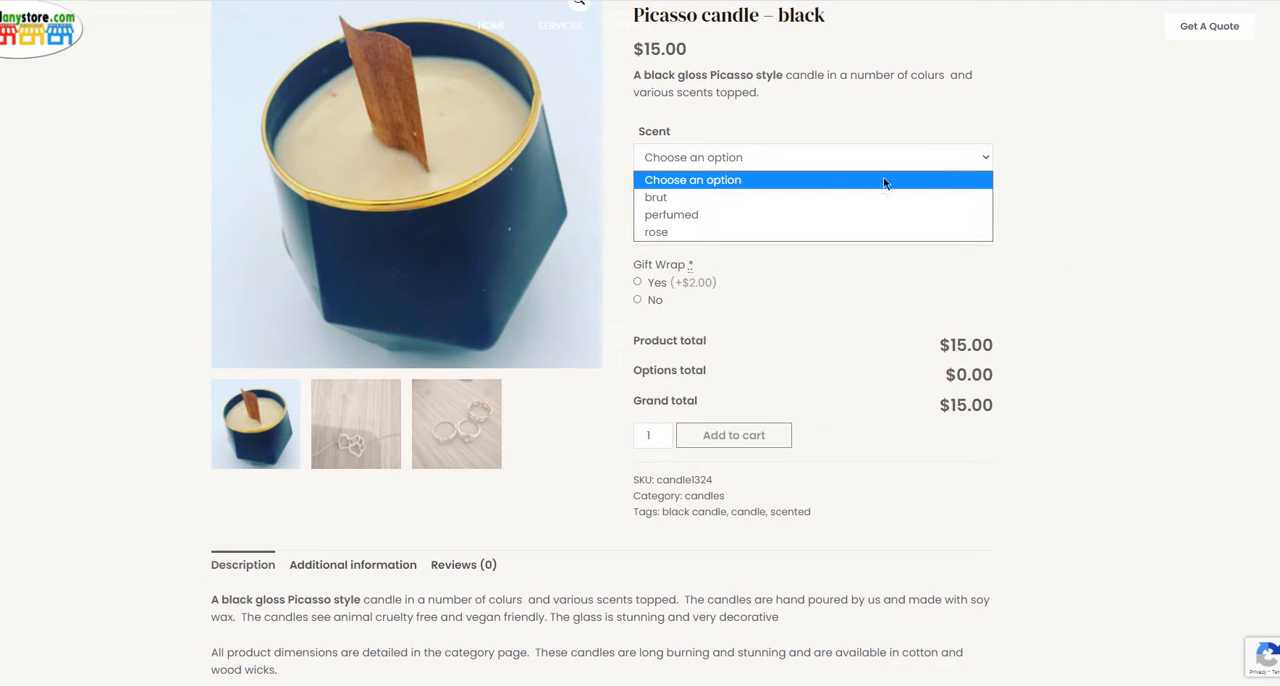
click(801, 203)
click(800, 208)
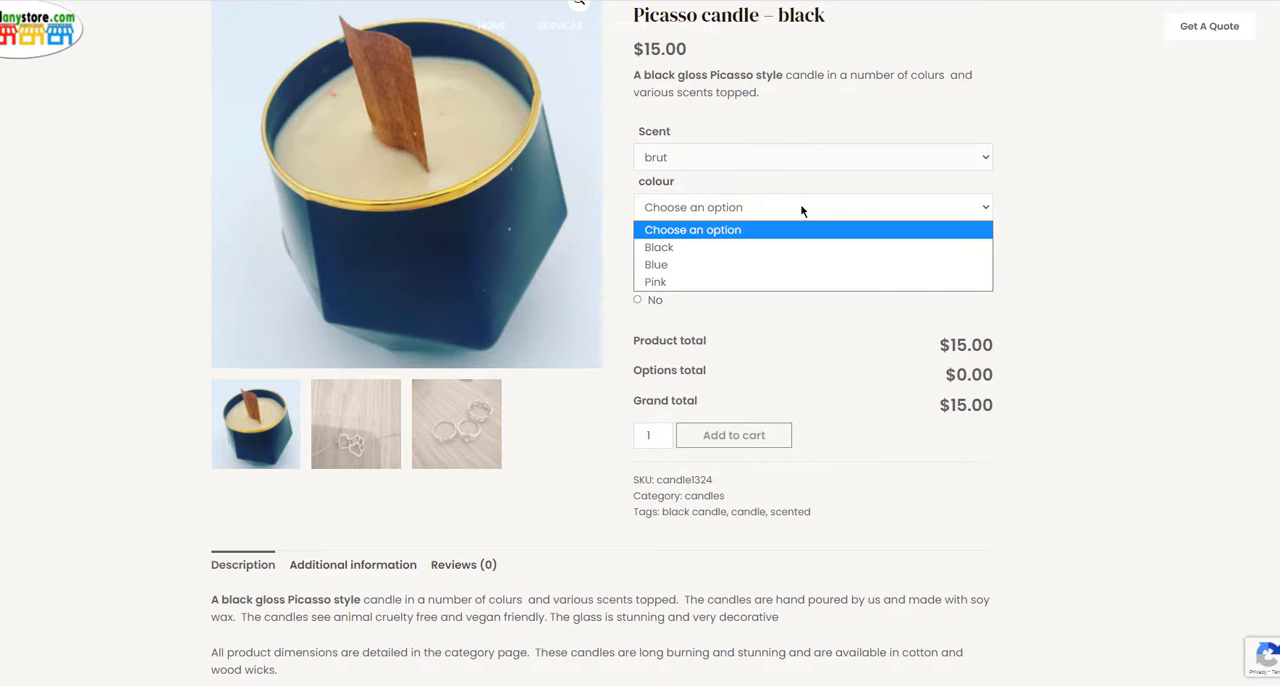
click(780, 263)
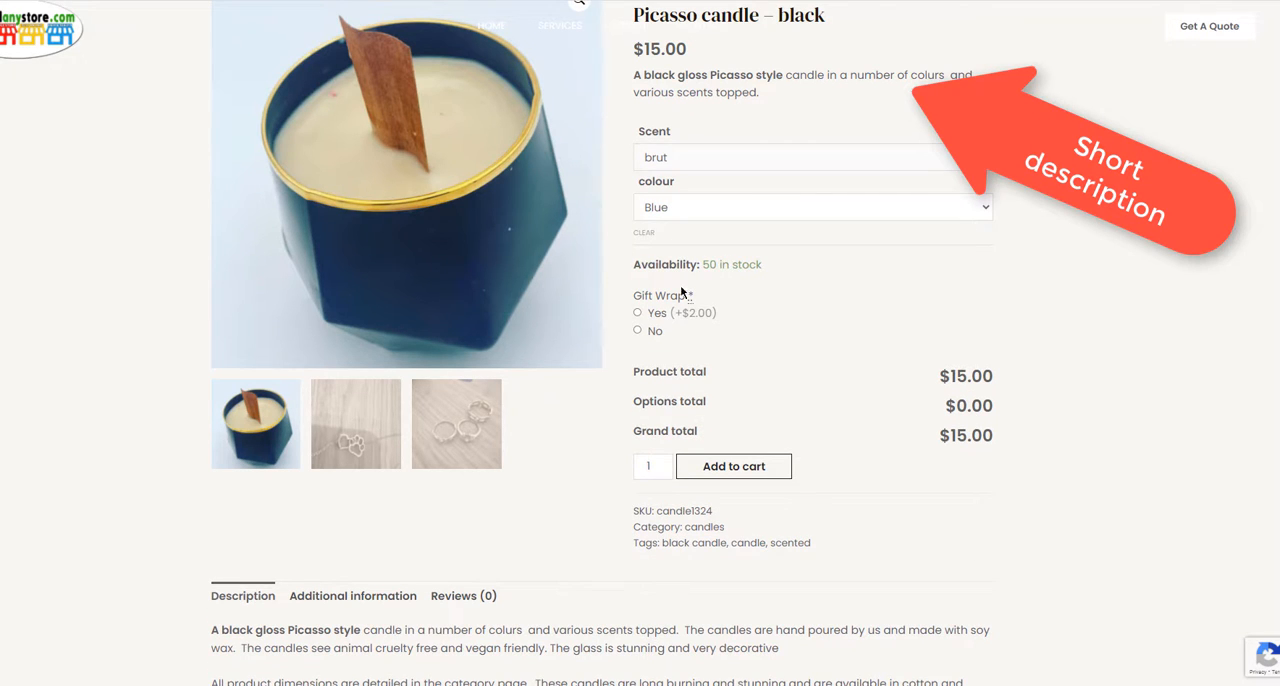
click(637, 313)
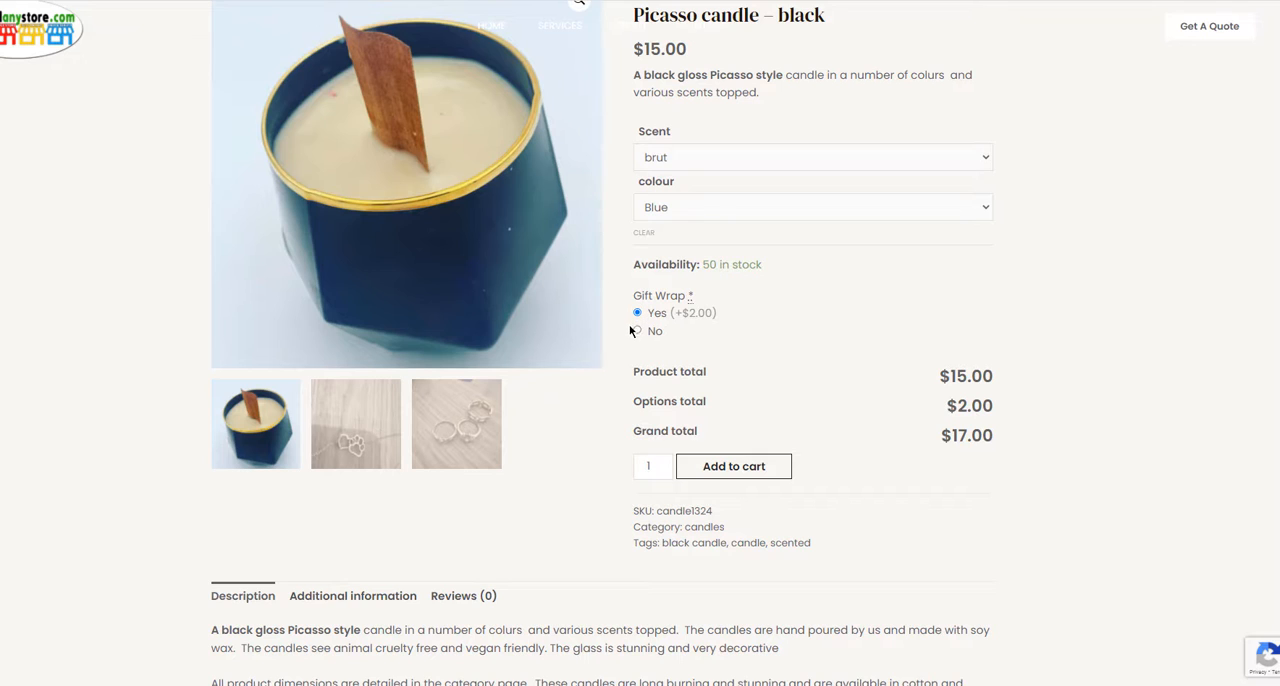
click(637, 330)
Step: View the product's additional information below its description
scroll(1000, 489, down, 2)
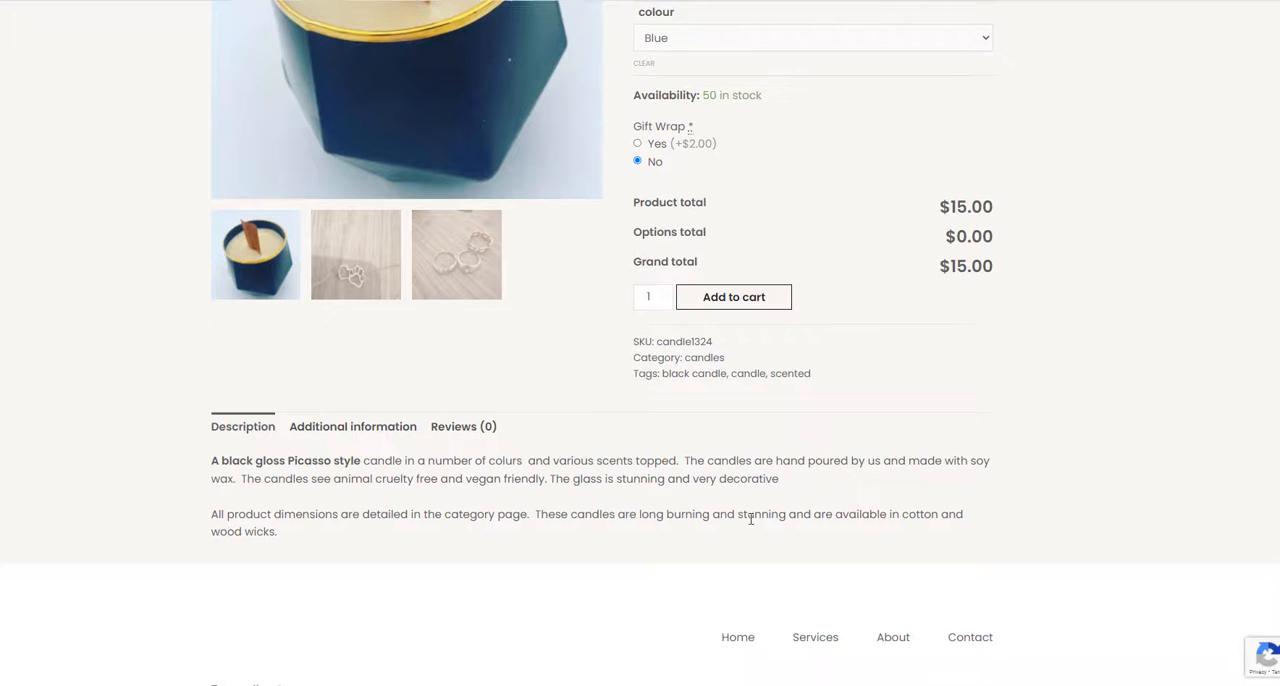
click(343, 426)
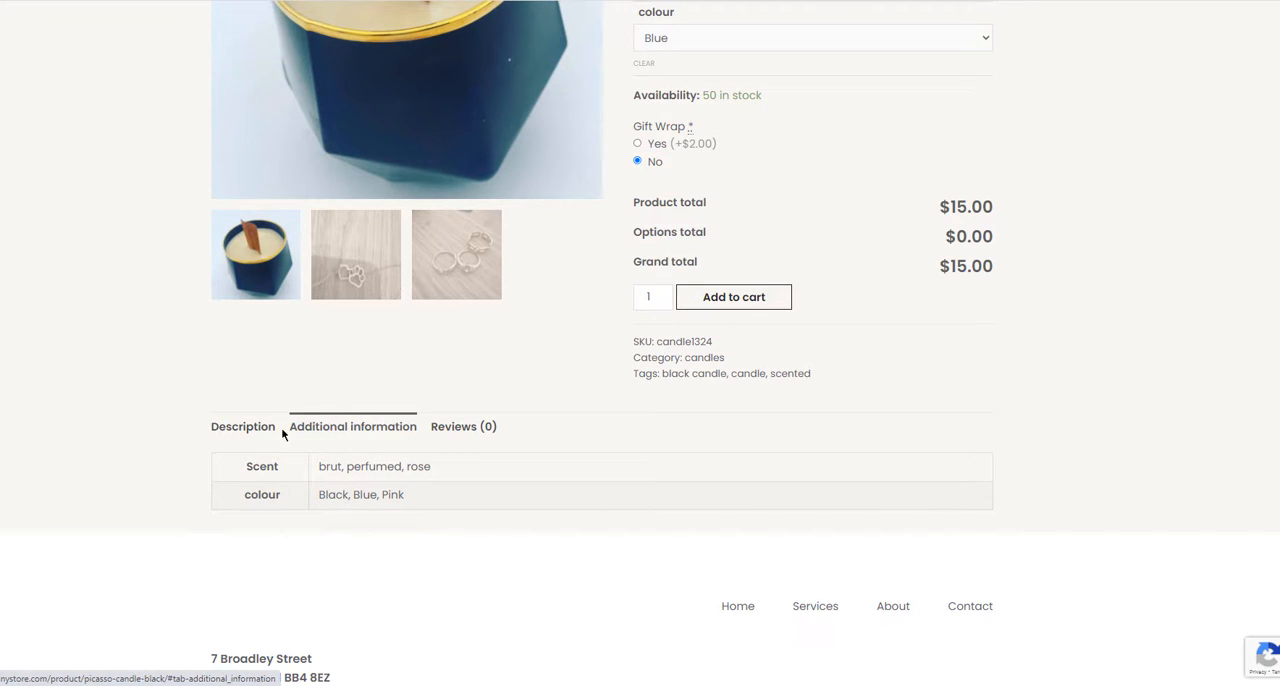
scroll(257, 432, up, 2)
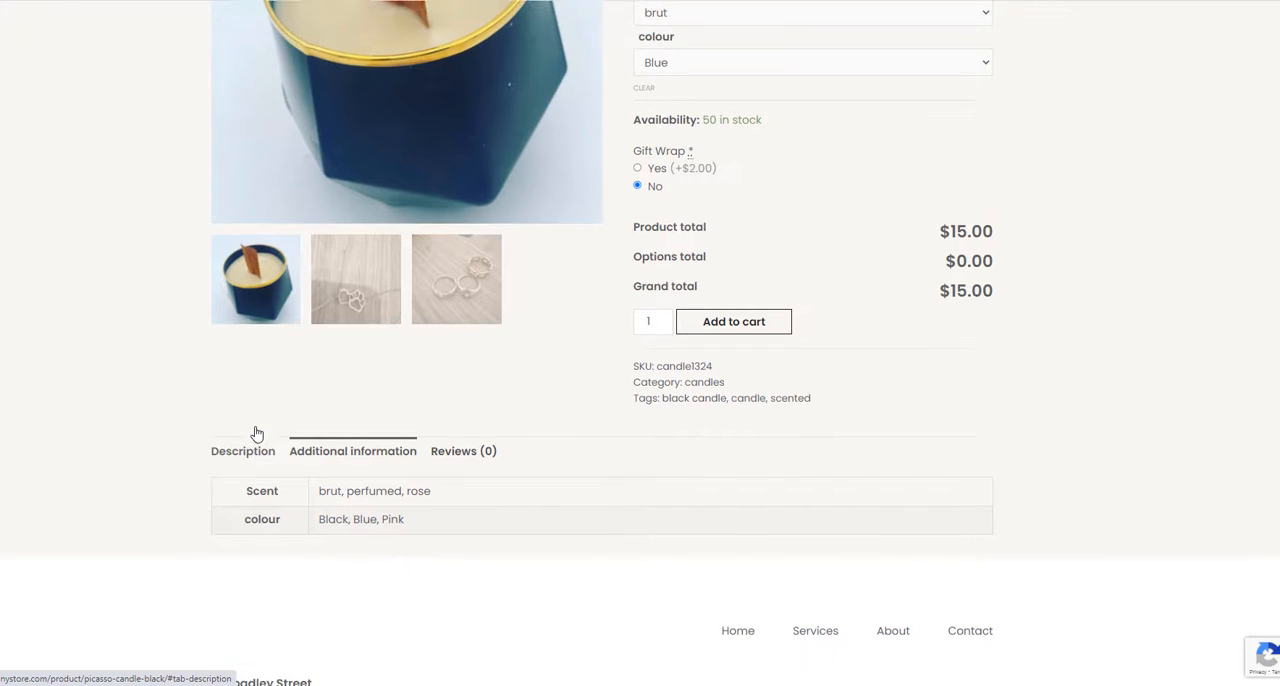